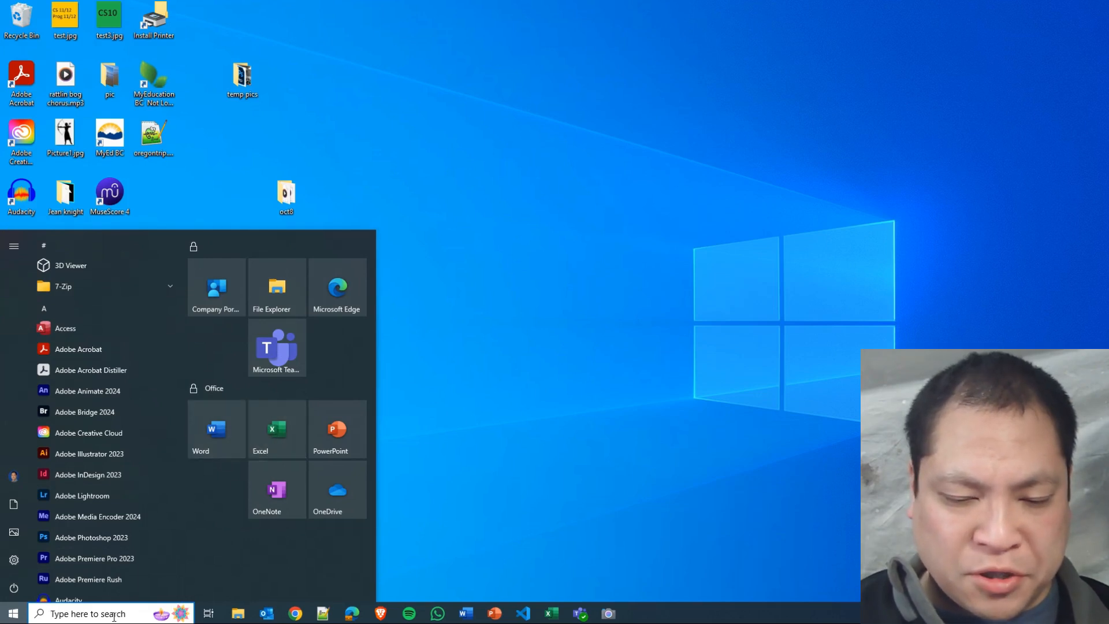
Open Excel in a maximized window and create a blank workbook.
text(exce)
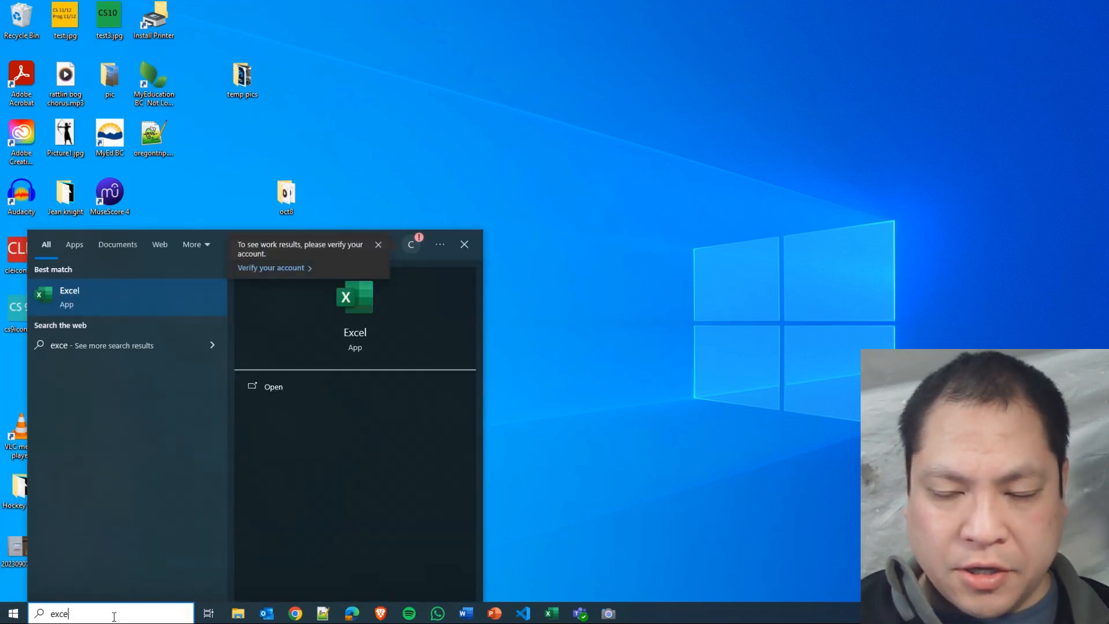
text(l)
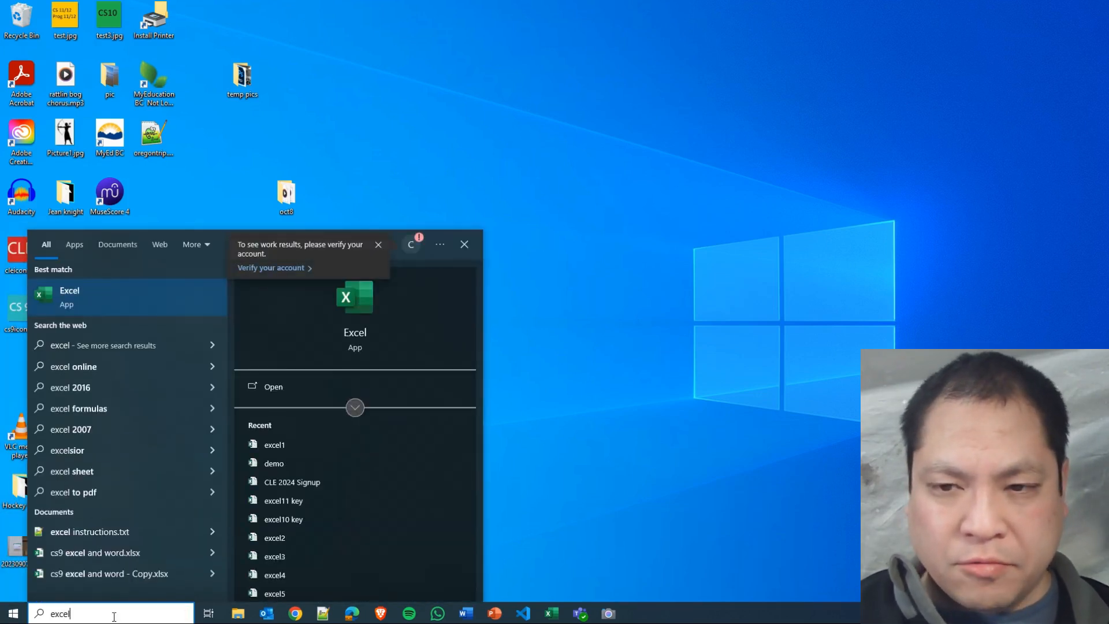
click(364, 311)
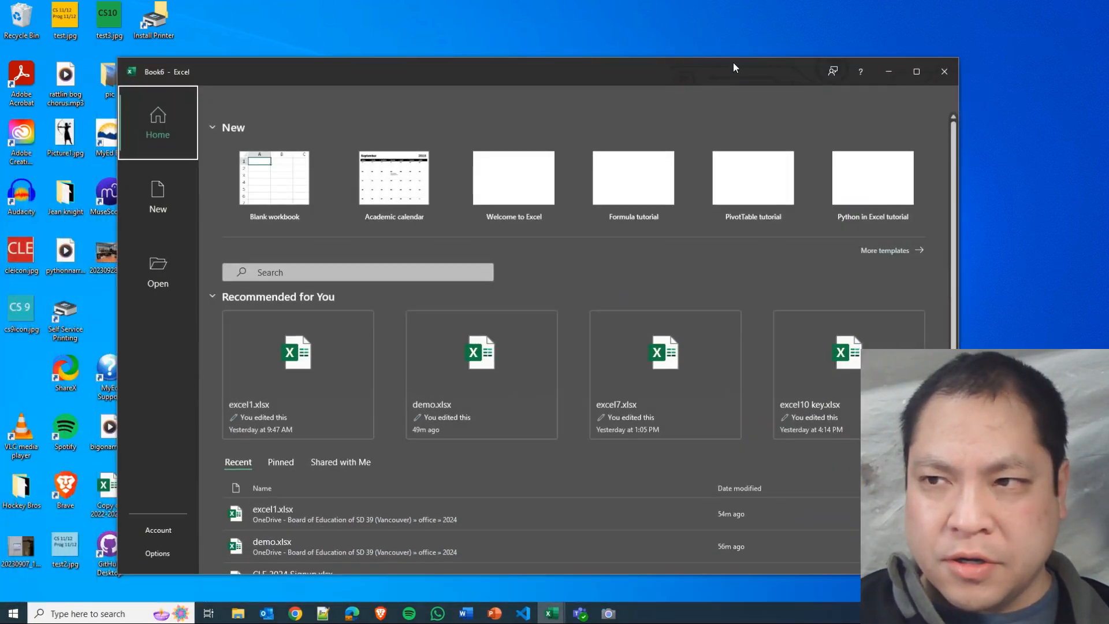
double_click(679, 68)
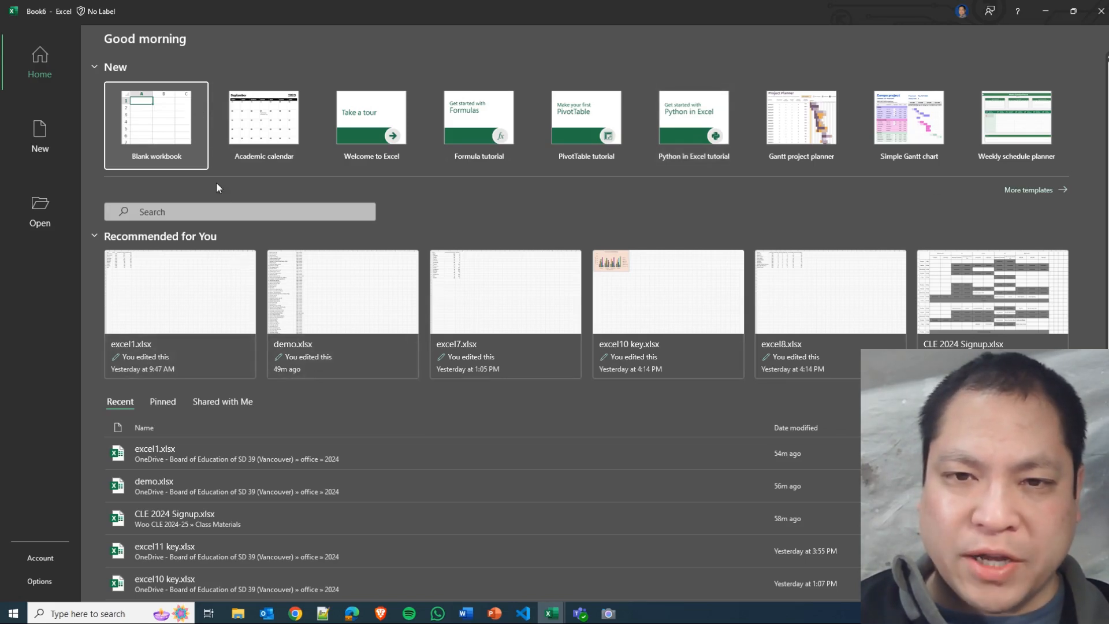
click(171, 117)
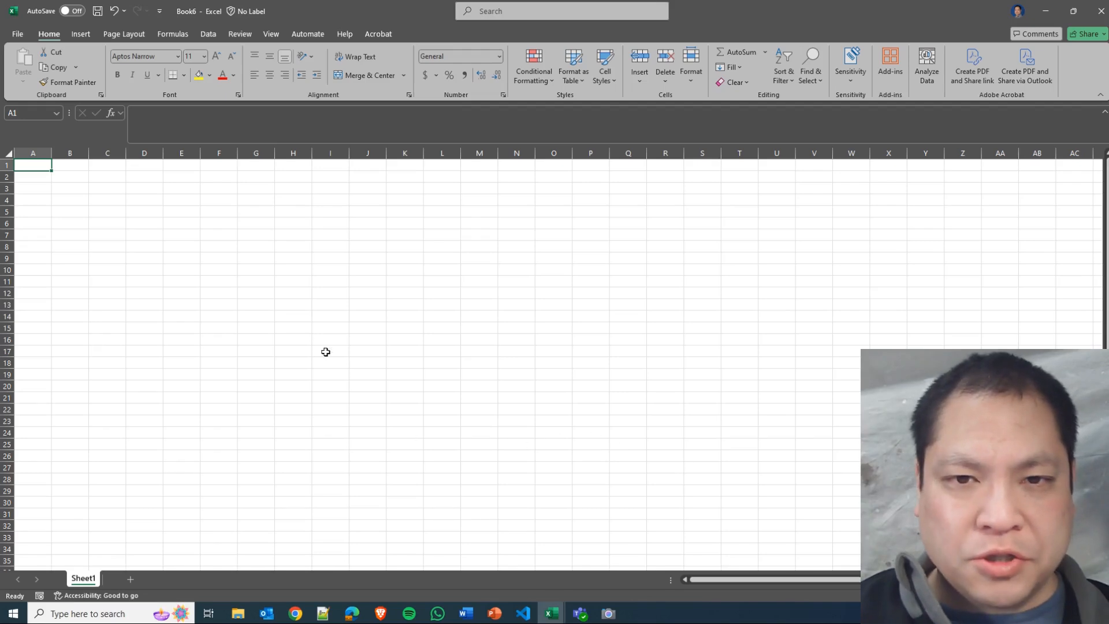
ctrl+scroll(183, 292, up, 10)
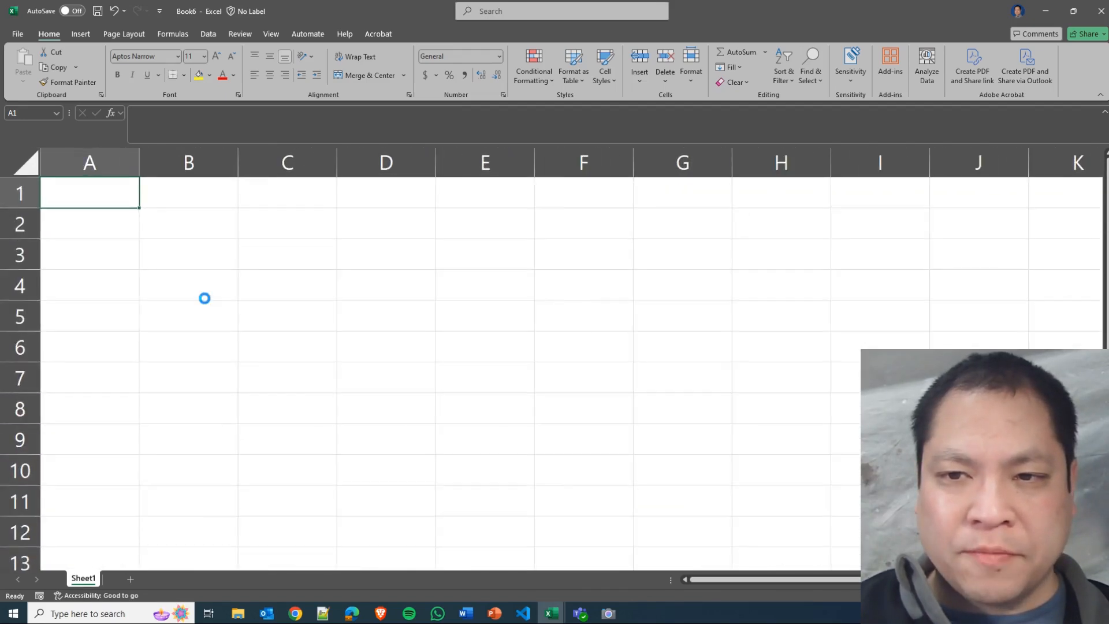
ctrl+scroll(205, 299, up, 3)
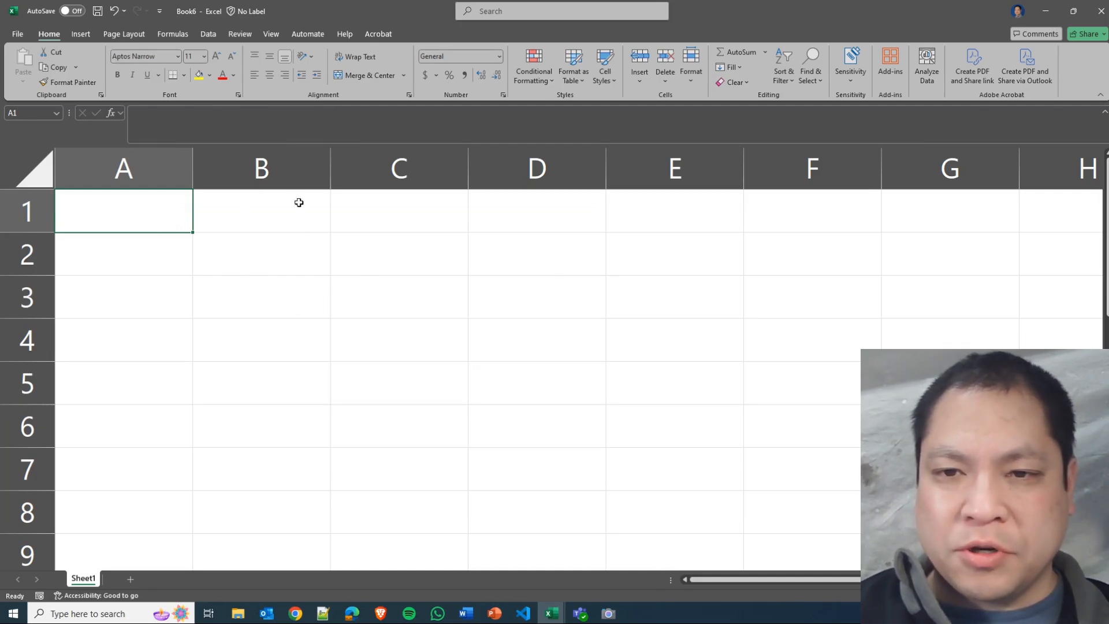
click(305, 219)
click(429, 219)
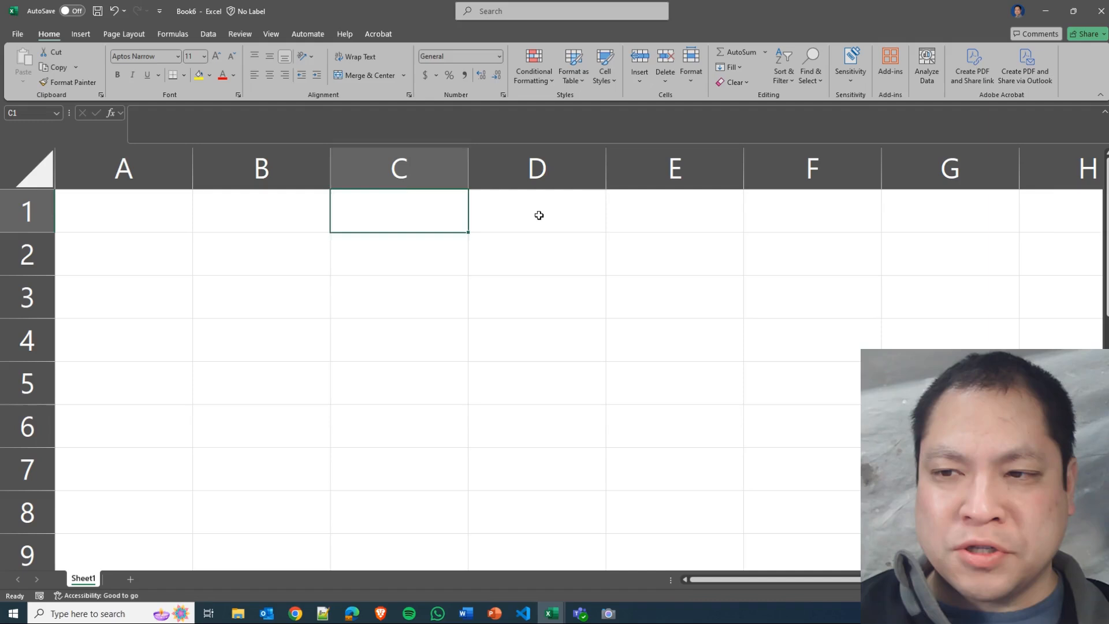
click(567, 263)
click(401, 263)
click(277, 260)
click(157, 262)
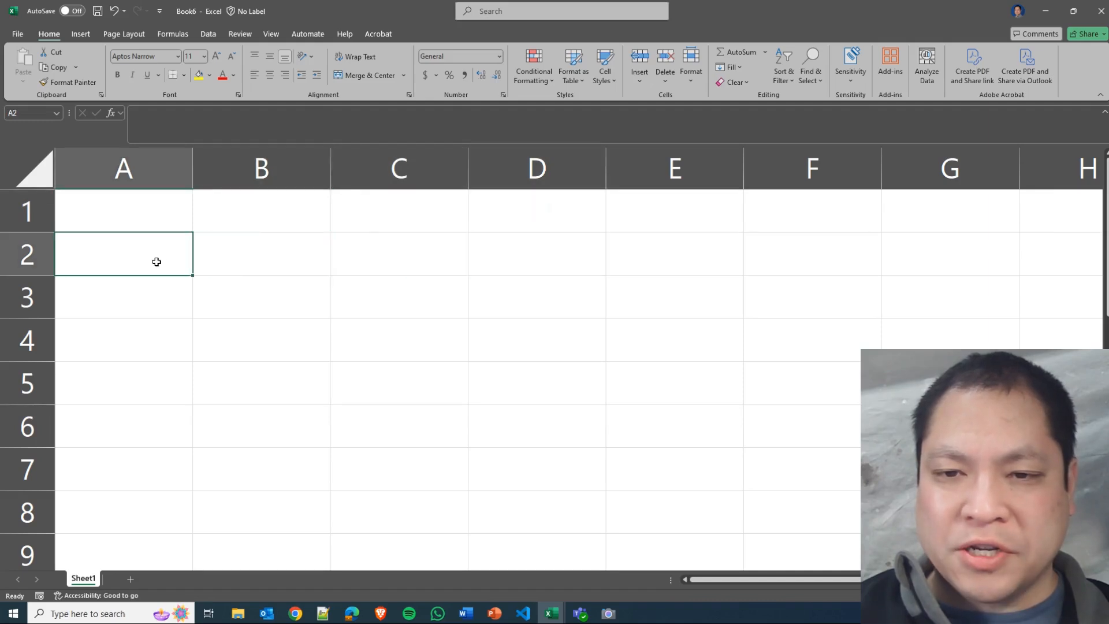
click(156, 297)
click(265, 297)
click(405, 297)
click(543, 295)
click(676, 289)
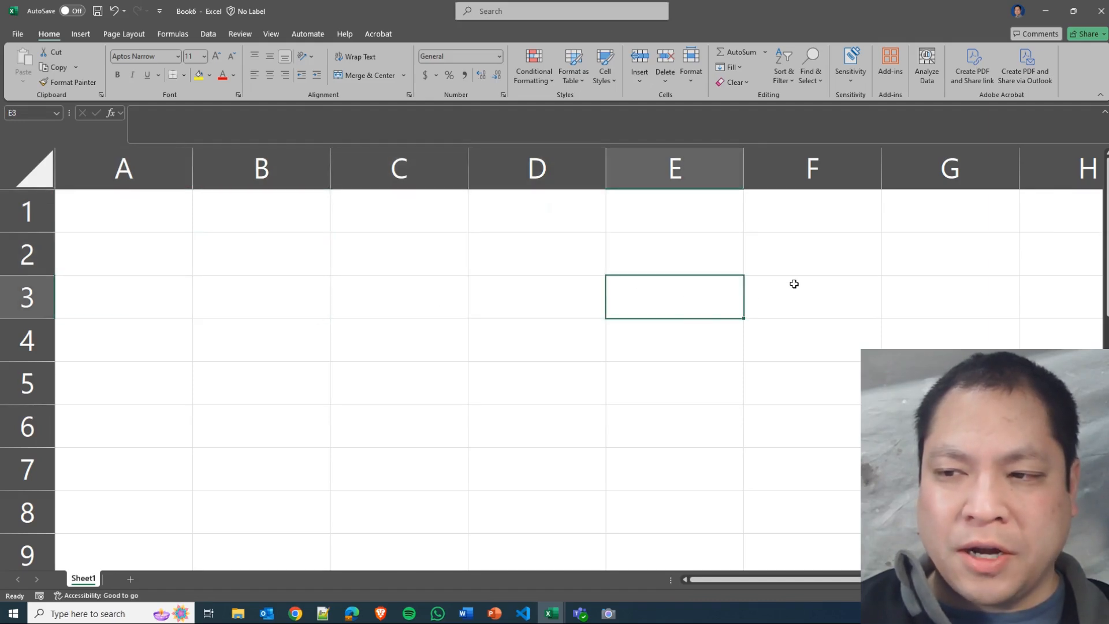
click(795, 283)
click(786, 349)
click(691, 338)
click(523, 341)
click(387, 341)
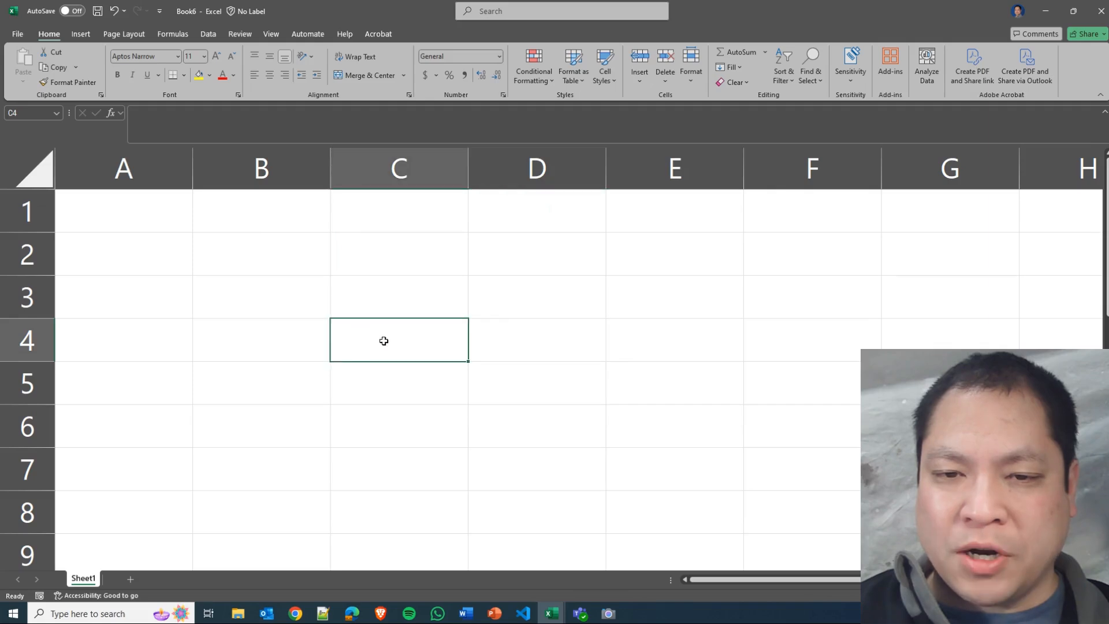
click(260, 341)
click(186, 341)
click(172, 299)
click(167, 249)
click(169, 220)
click(247, 217)
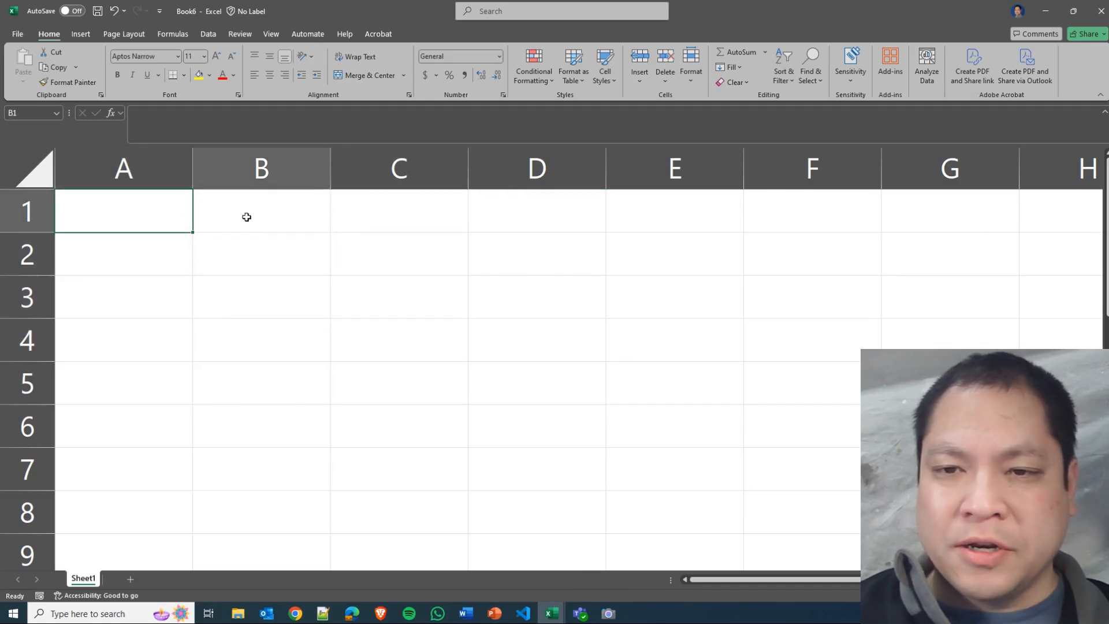
Enter the text "hello" in cell B2 through the formula bar.
click(268, 259)
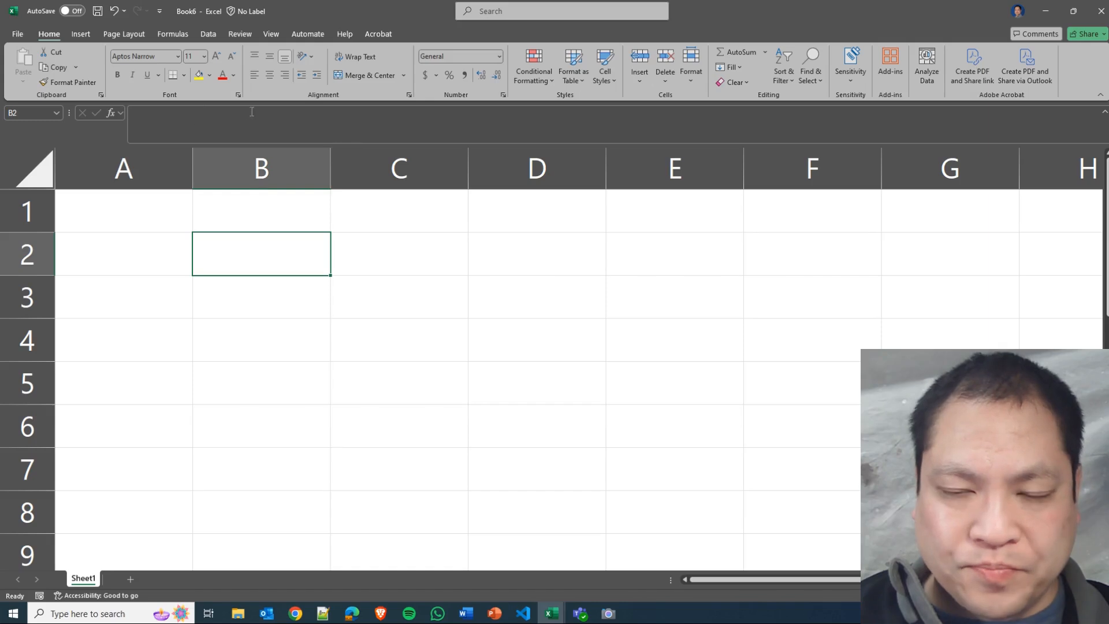
click(183, 118)
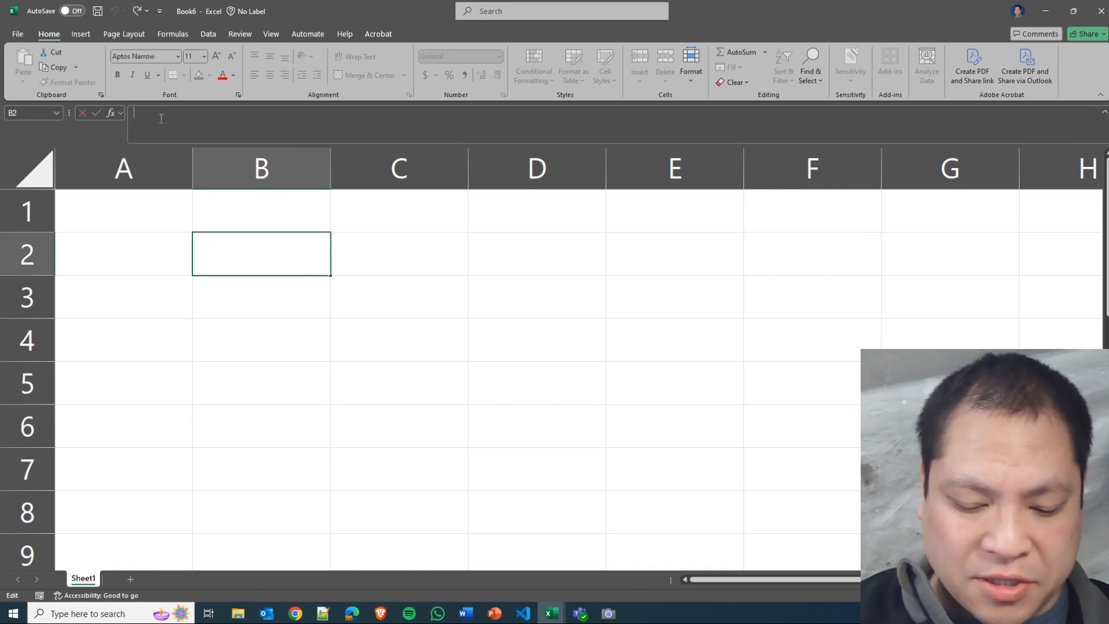
text(hello)
key(Return)
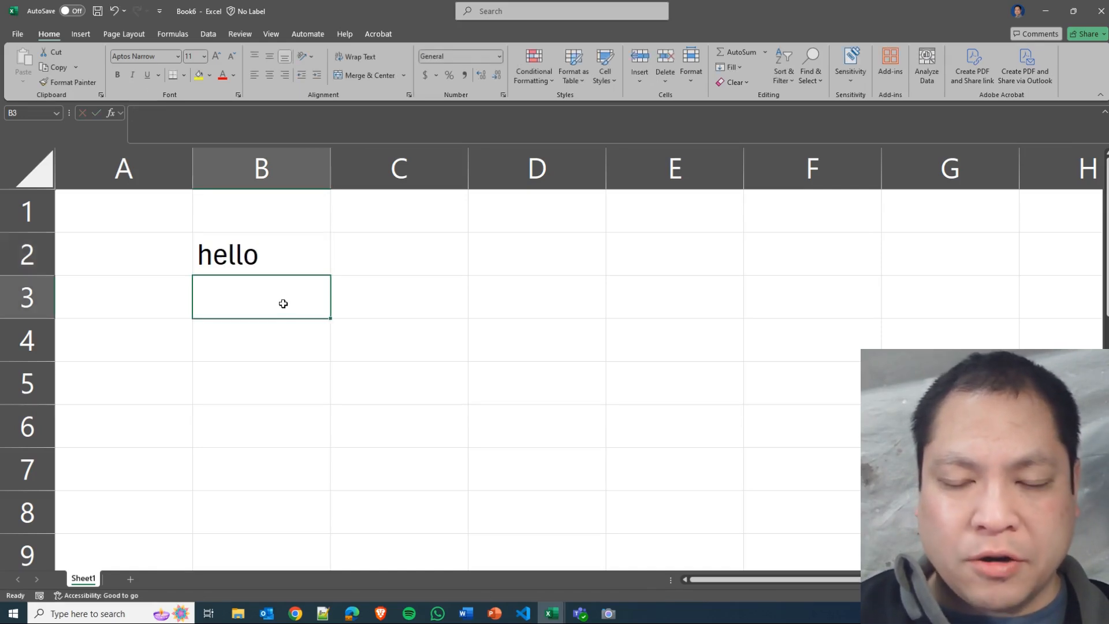
text(e)
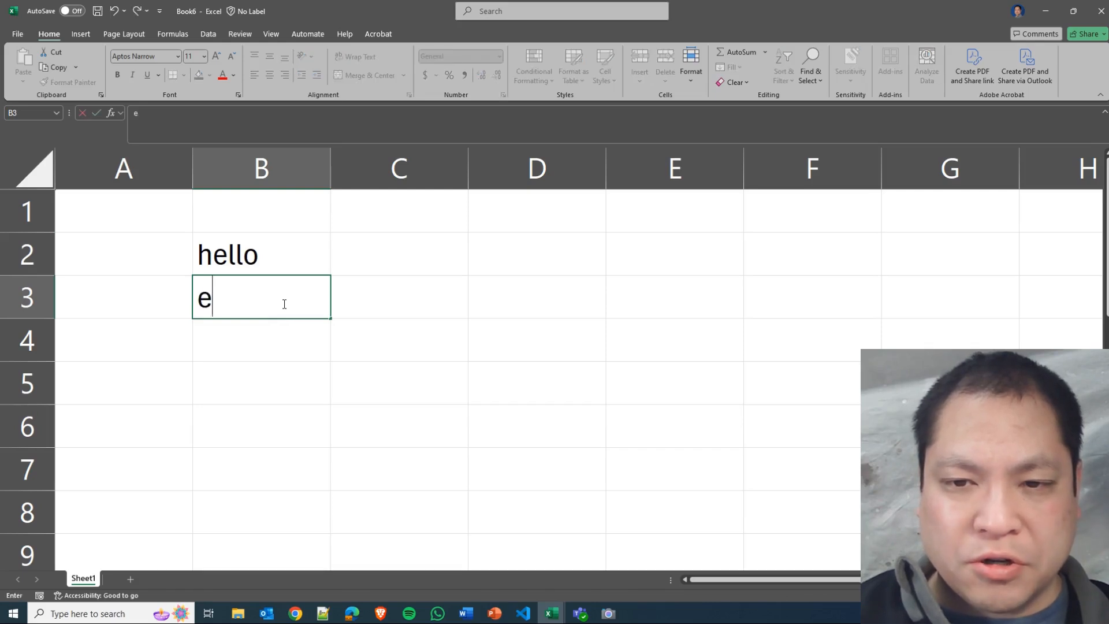
key(BackSpace)
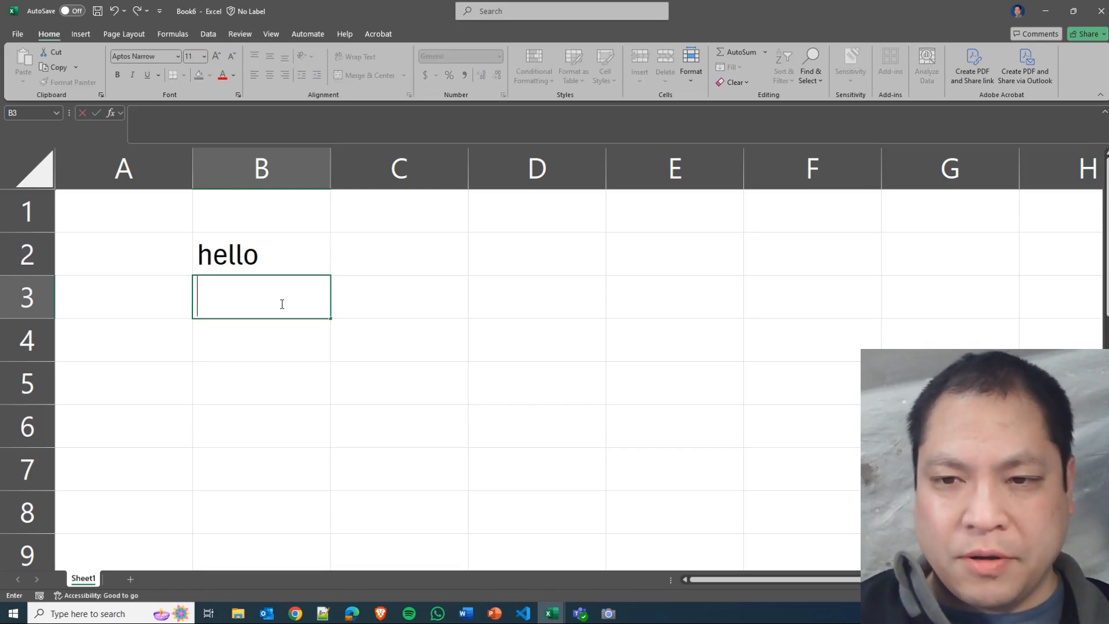
click(444, 341)
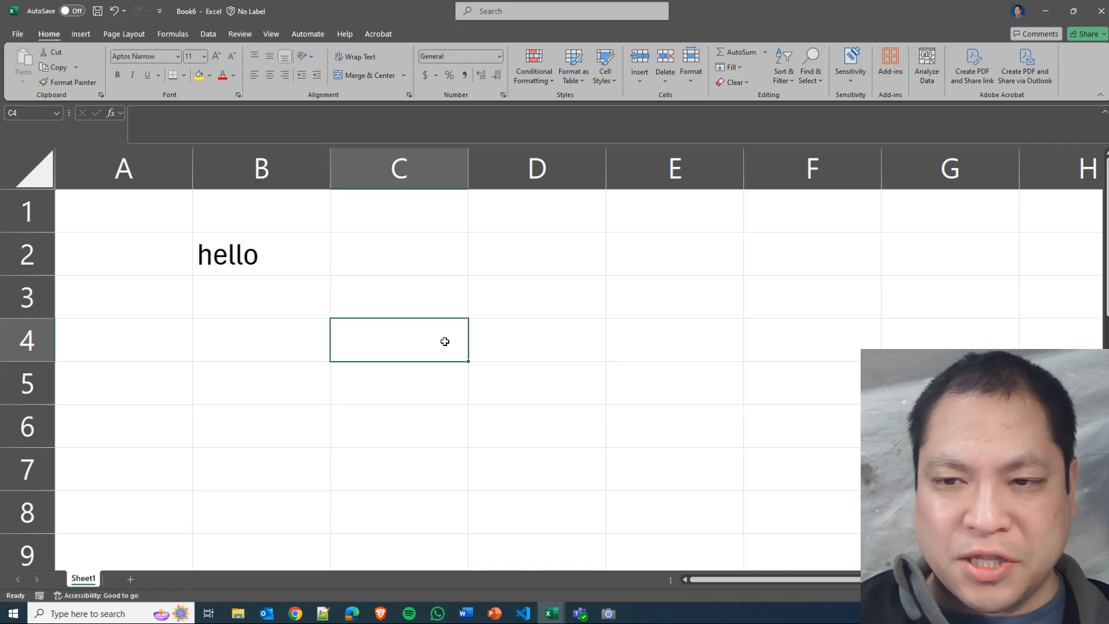
Enter the text "hello number 2" directly in cell D2.
click(563, 245)
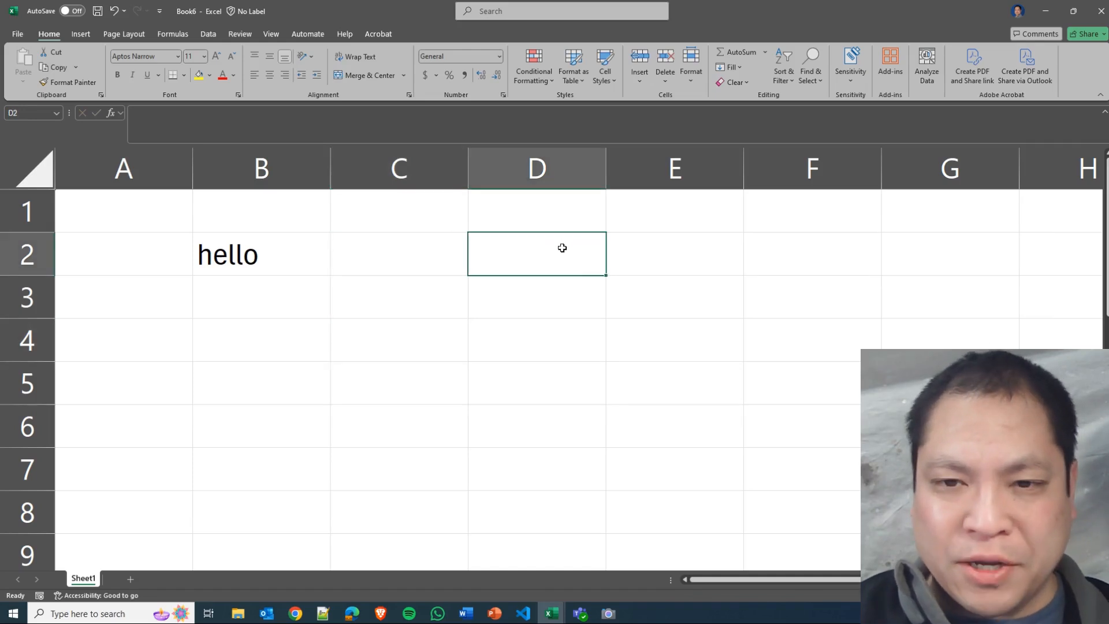
text(hello number 21)
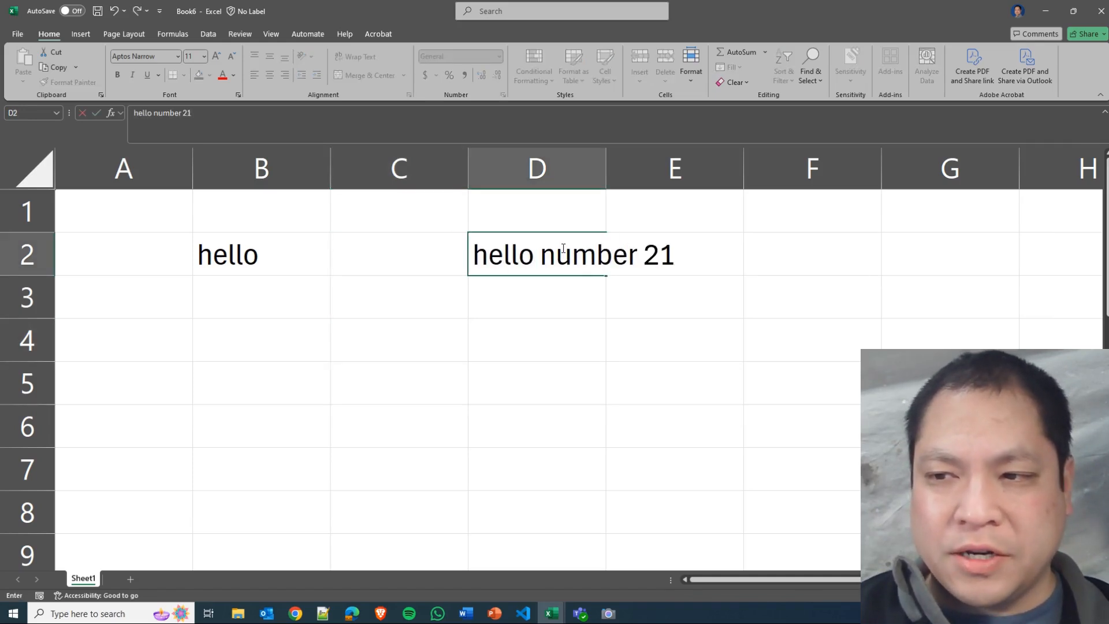
key(BackSpace)
key(Up)
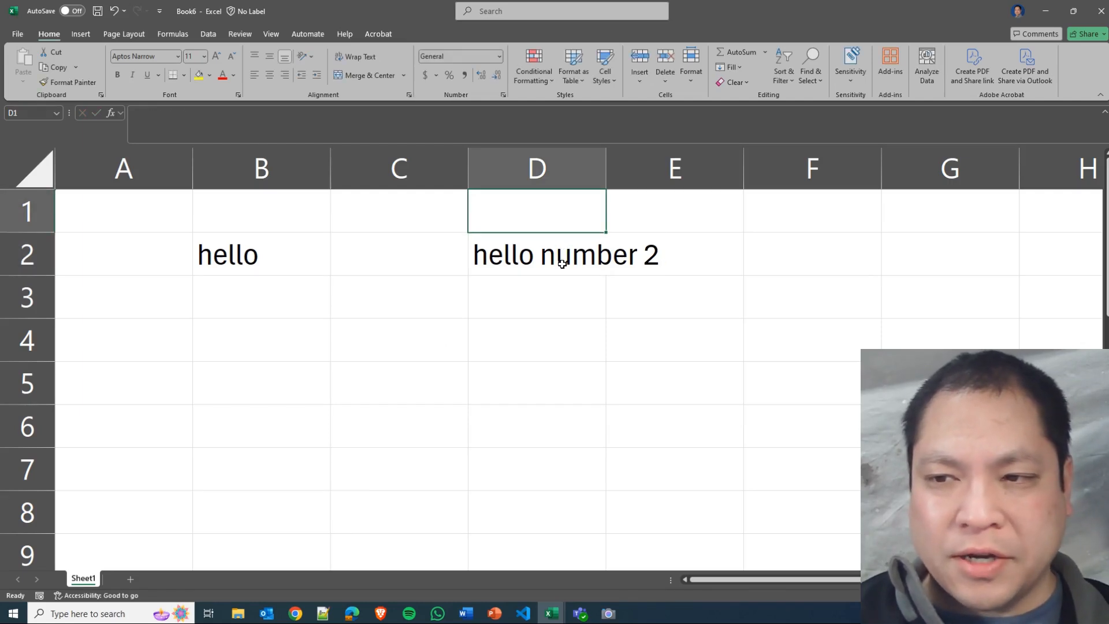
Replace the contents of cell B2 with "how are you" by overwriting the cell.
click(556, 263)
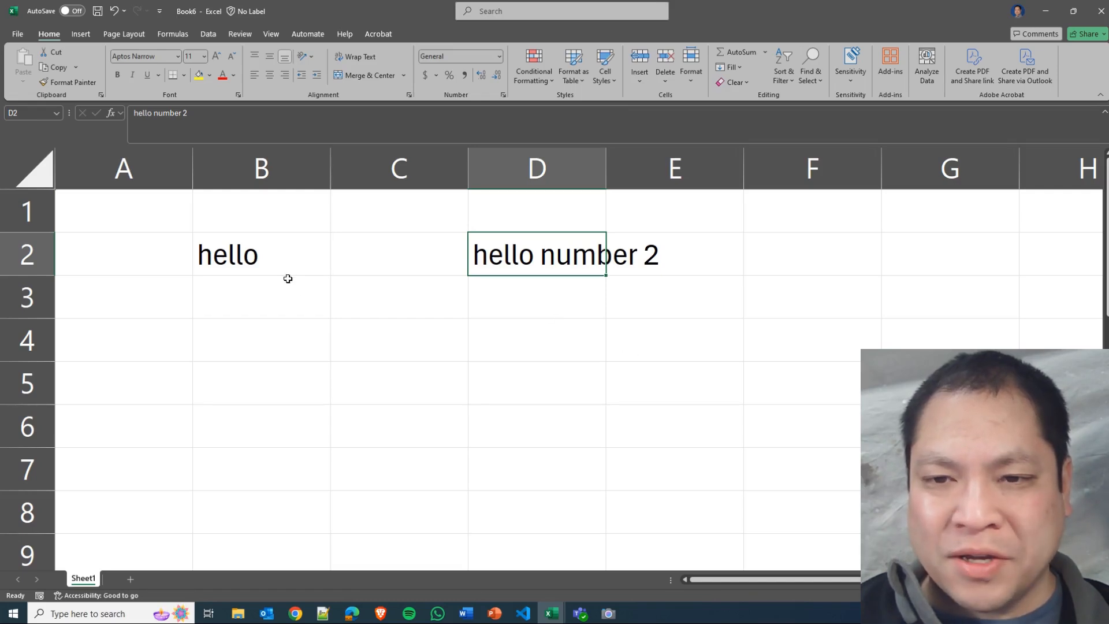
click(276, 259)
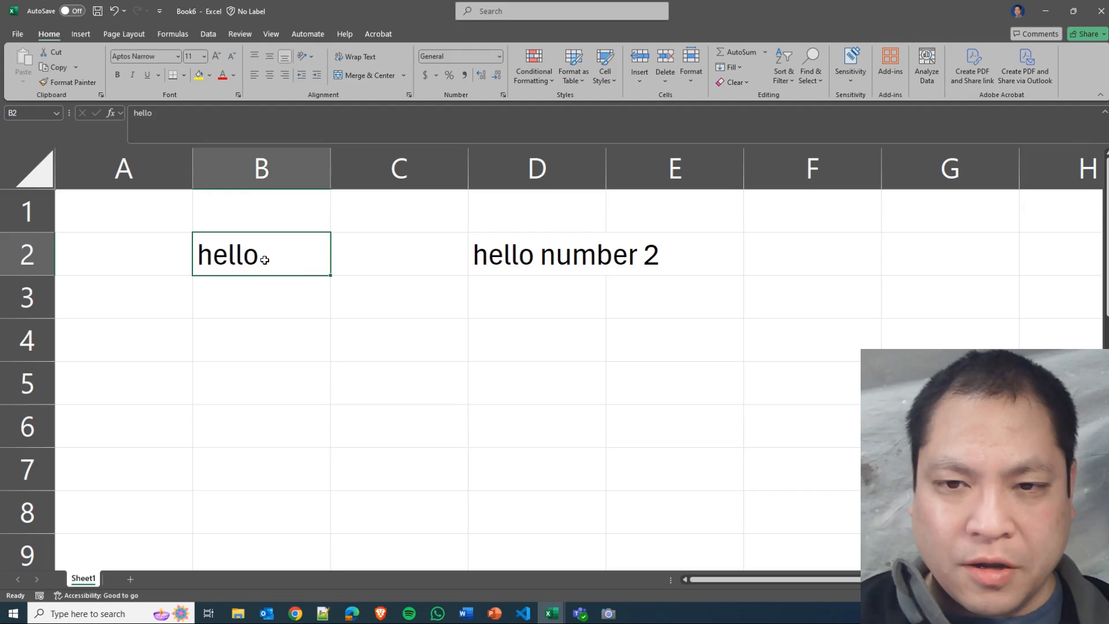
text(how are you)
key(Return)
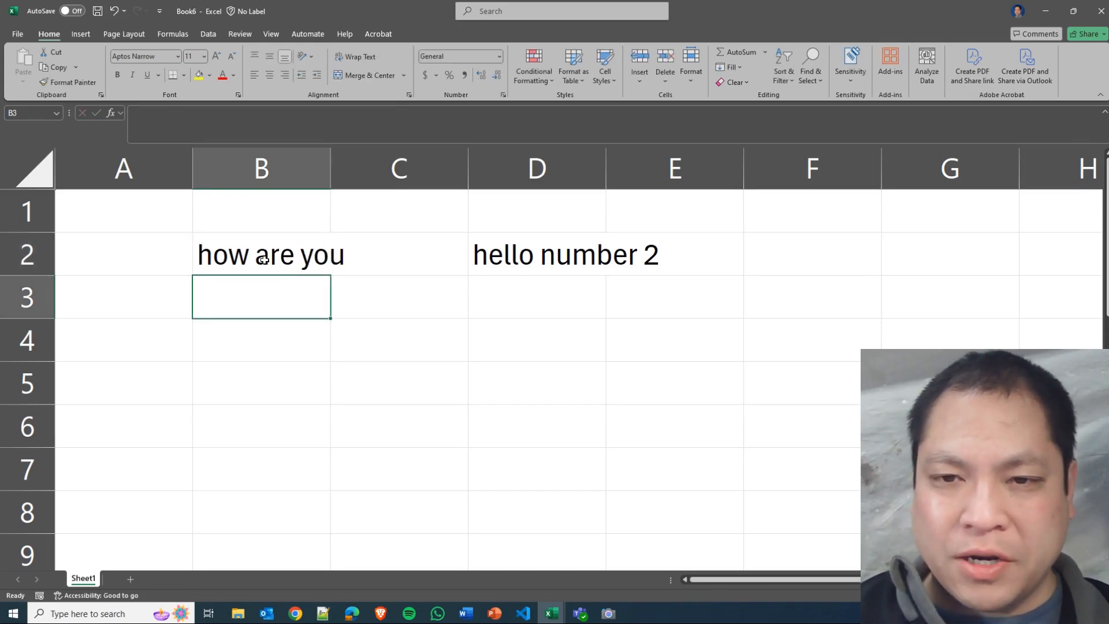
Edit cell B2 in the formula bar, inserting "hello" before the existing text so it reads "hello how are you".
click(263, 260)
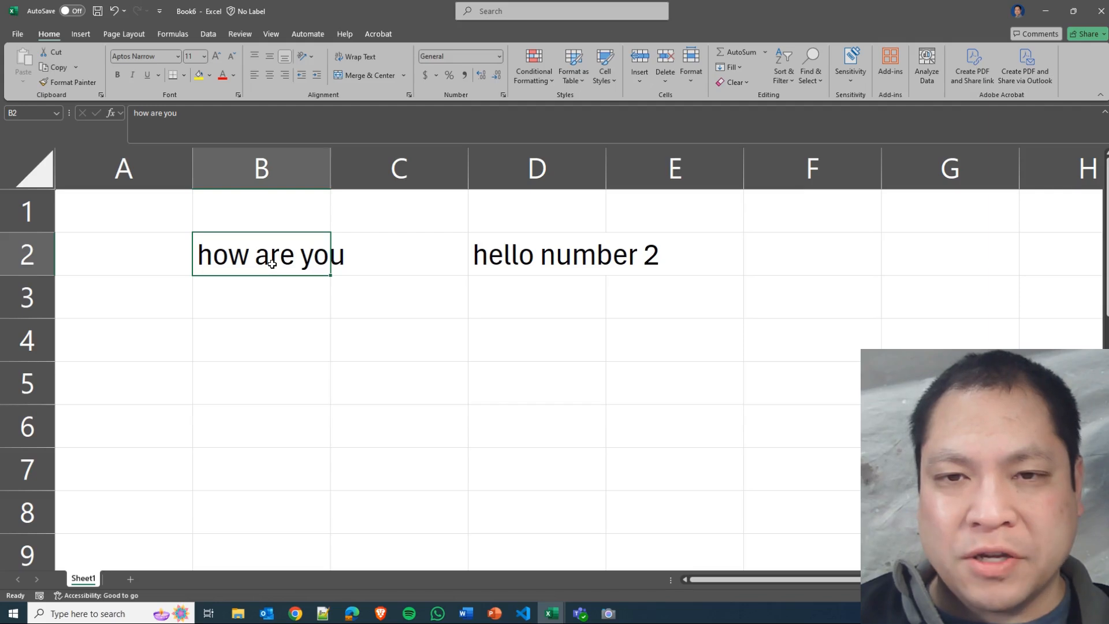
click(150, 113)
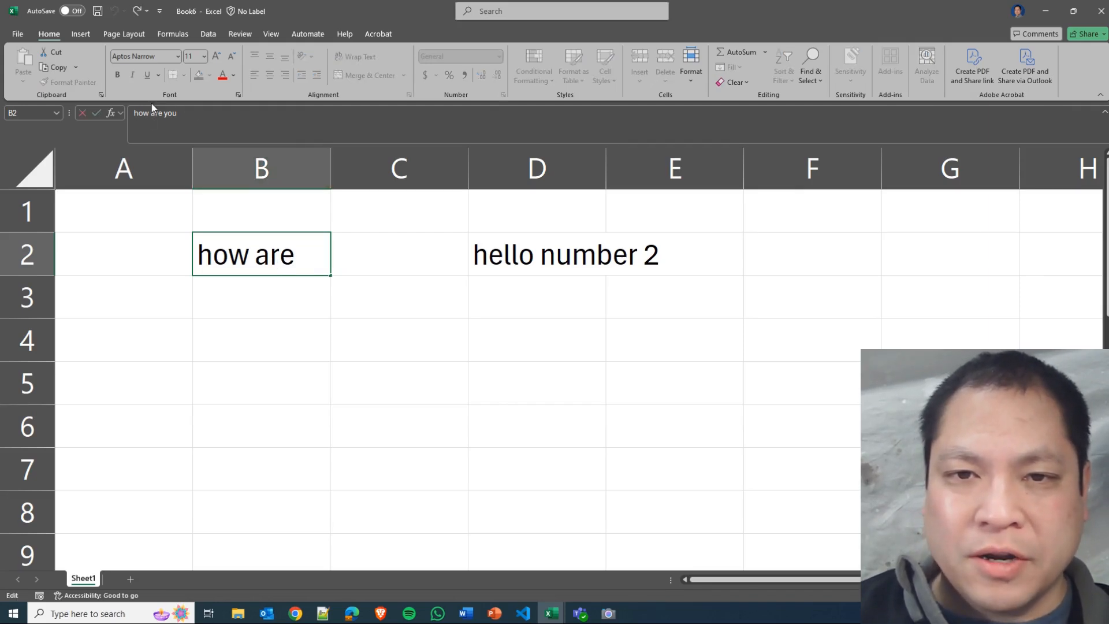
click(169, 118)
click(139, 115)
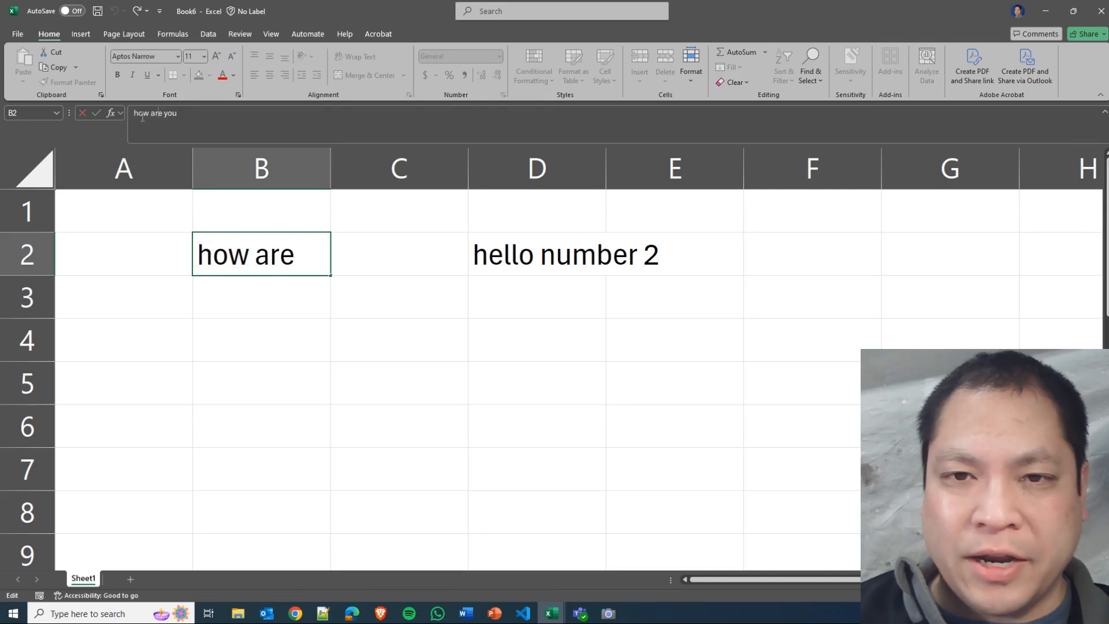
drag(139, 115, 200, 111)
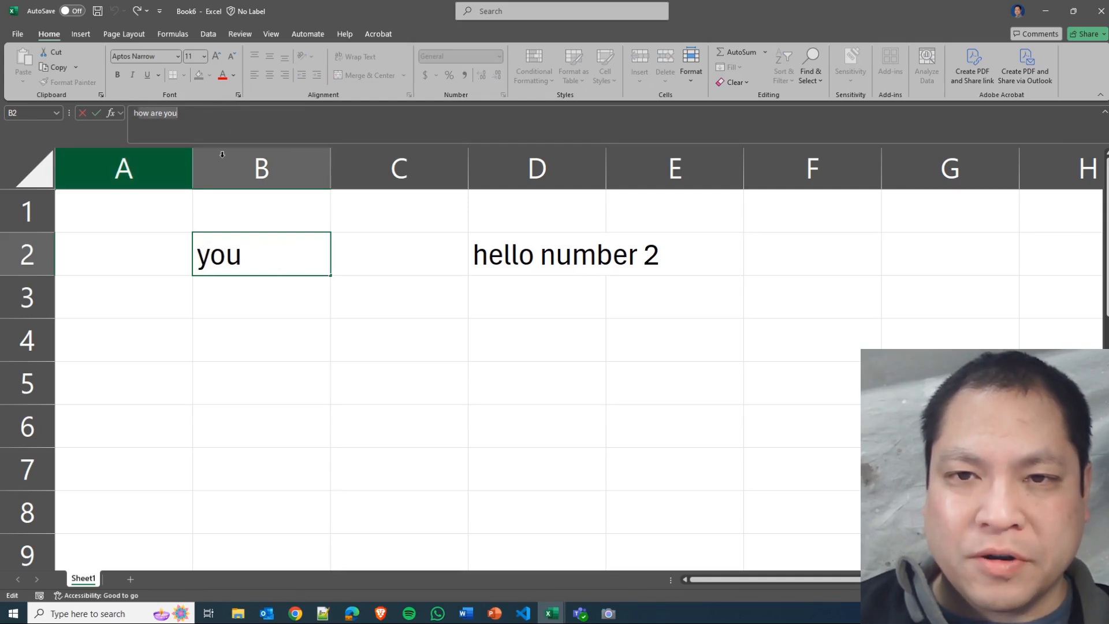
click(213, 115)
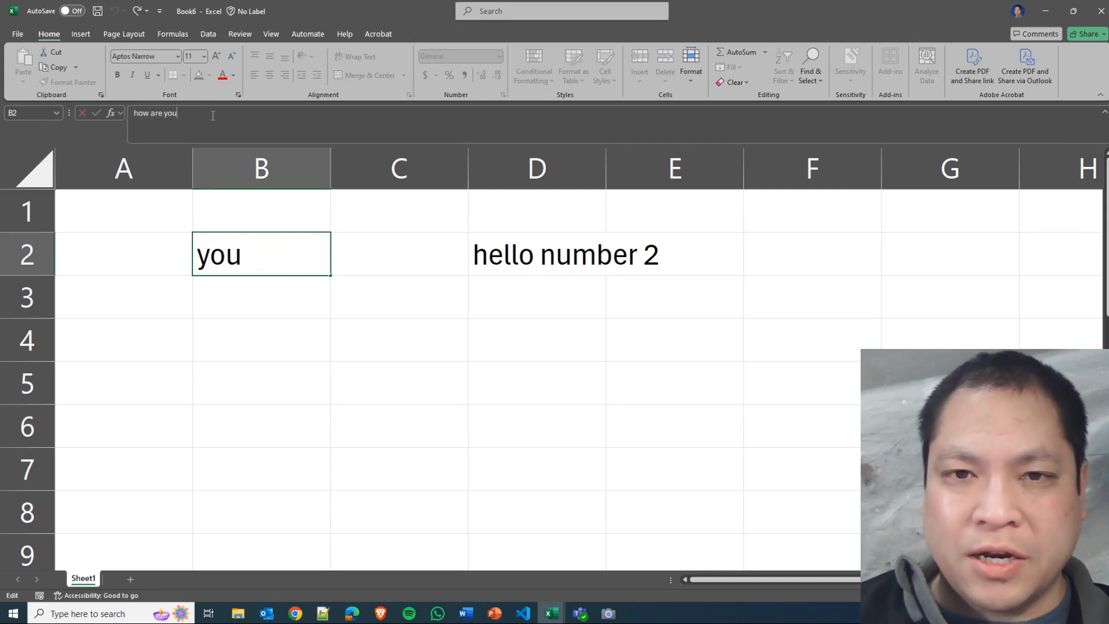
click(132, 114)
text(hello)
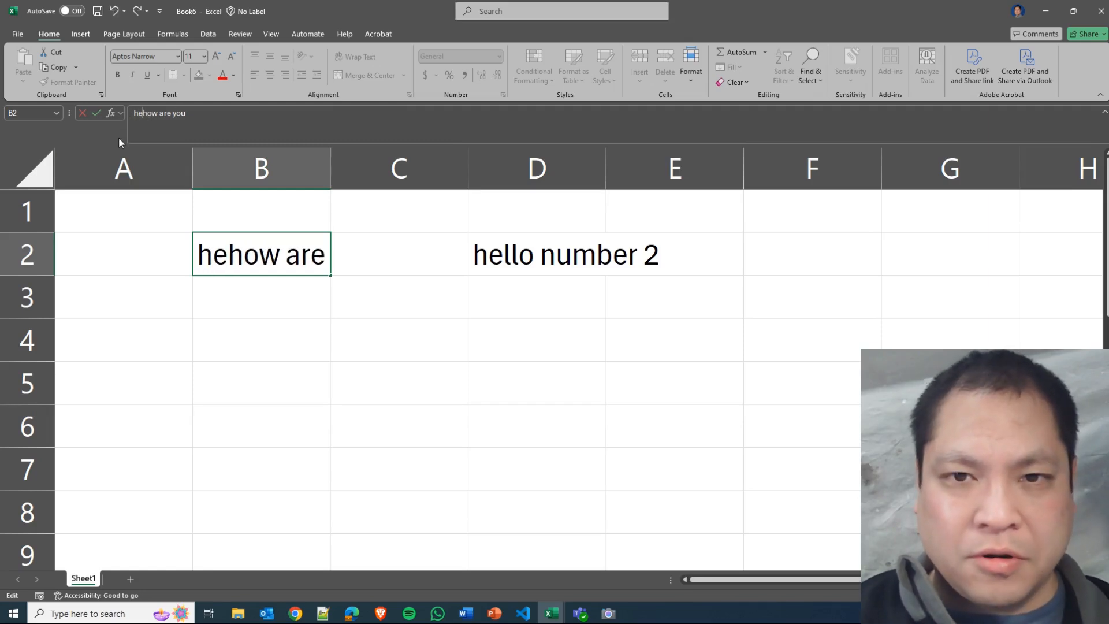
key(Return)
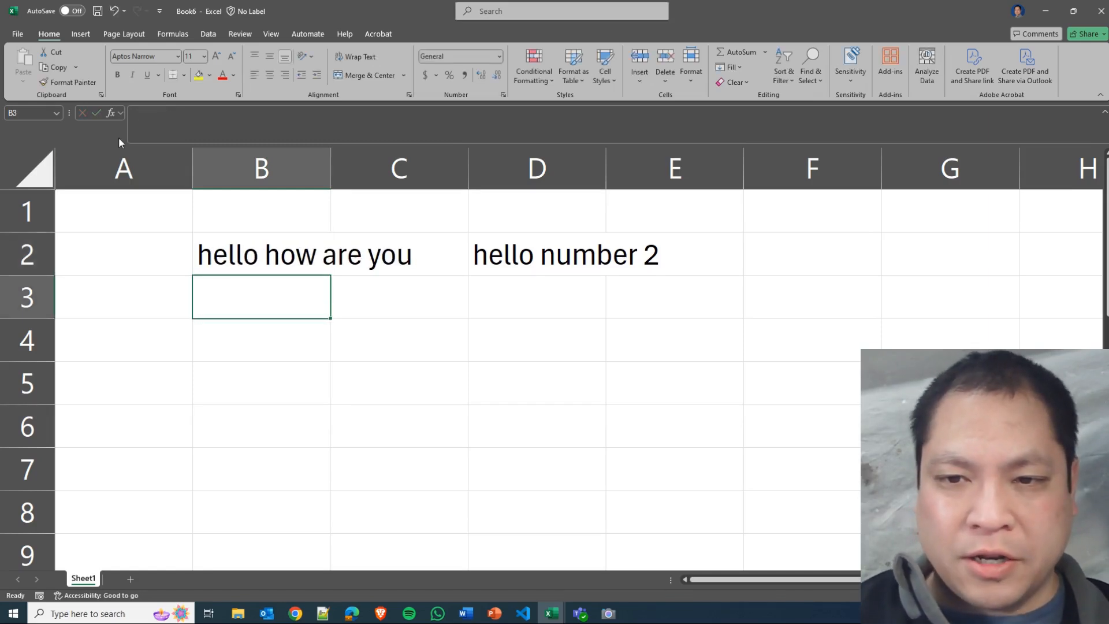
Edit cell D2 directly in the cell, replacing the final 2 with 3 so it reads "hello number 3".
click(538, 258)
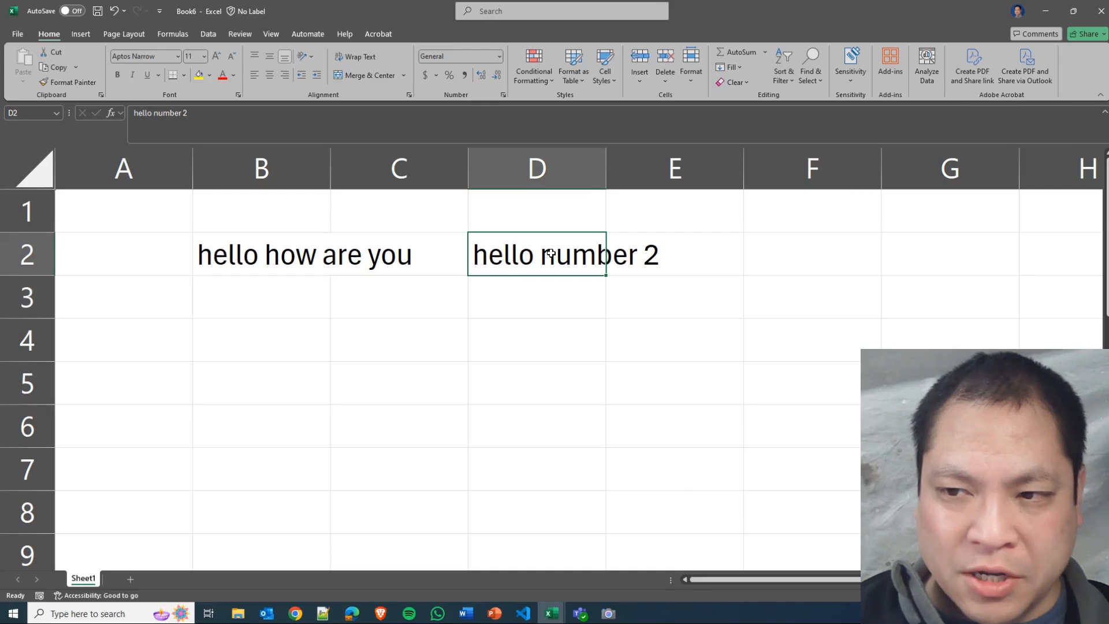
double_click(552, 254)
drag(572, 256, 513, 256)
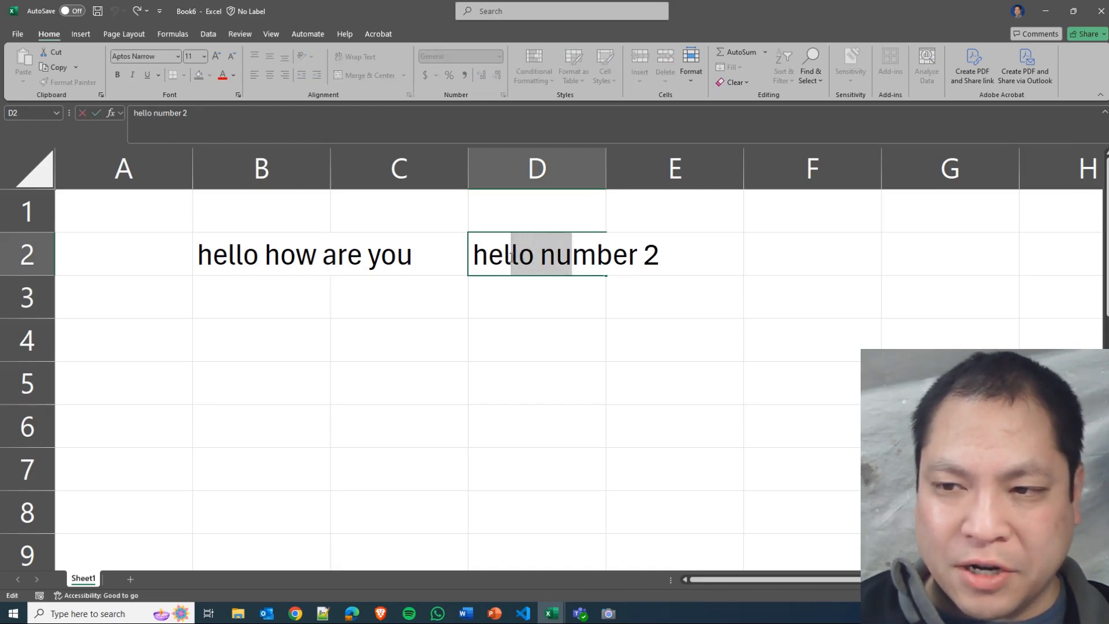
click(555, 258)
click(542, 258)
click(628, 259)
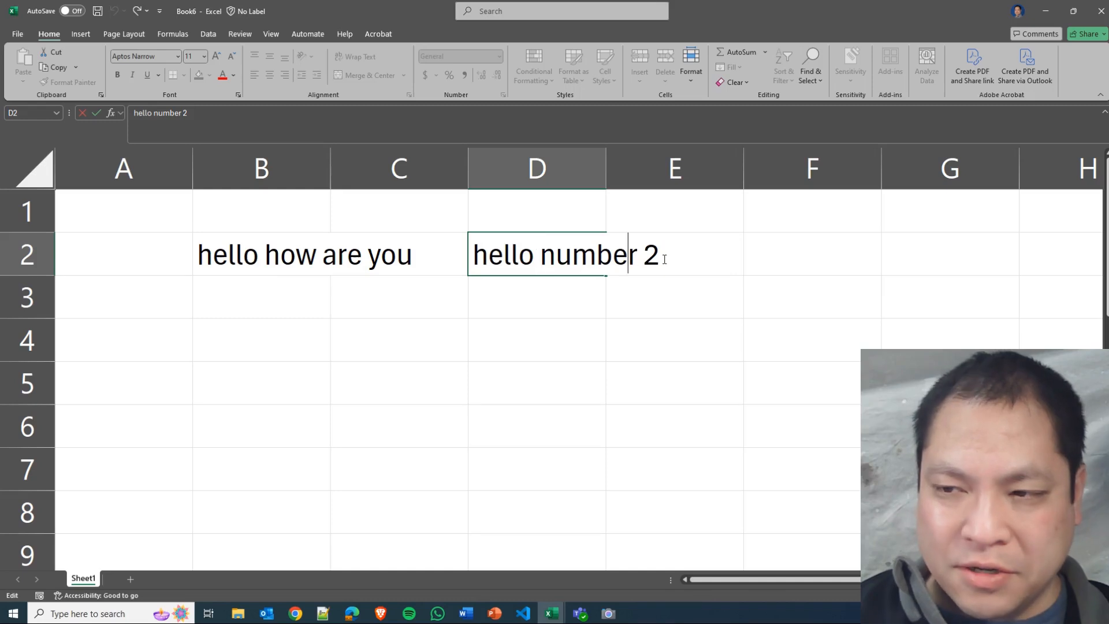
click(661, 259)
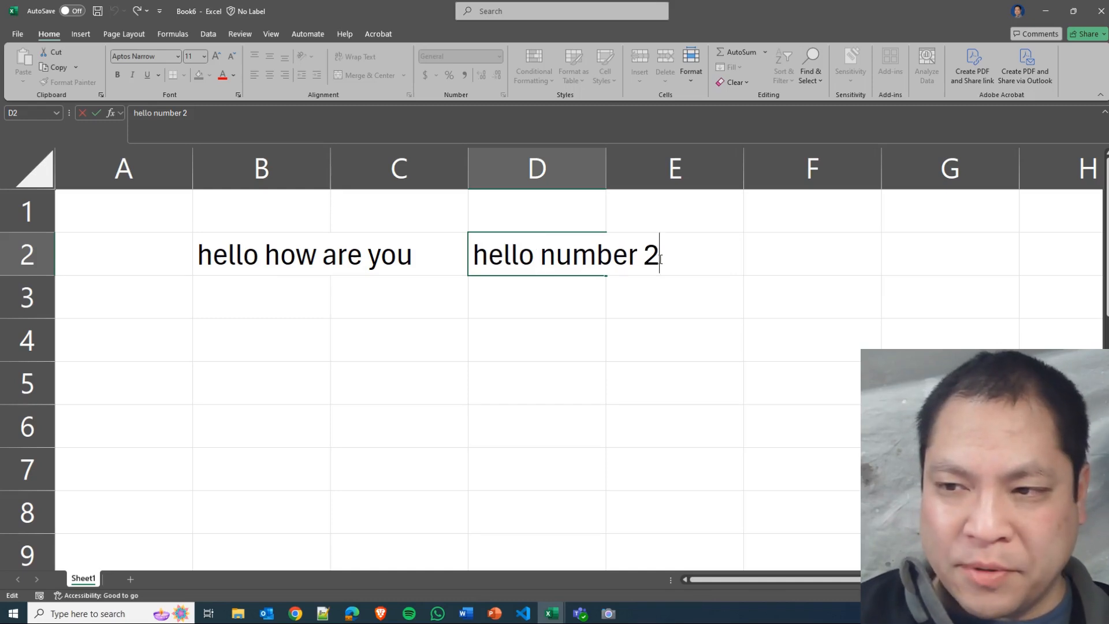
key(BackSpace)
text(3)
key(Return)
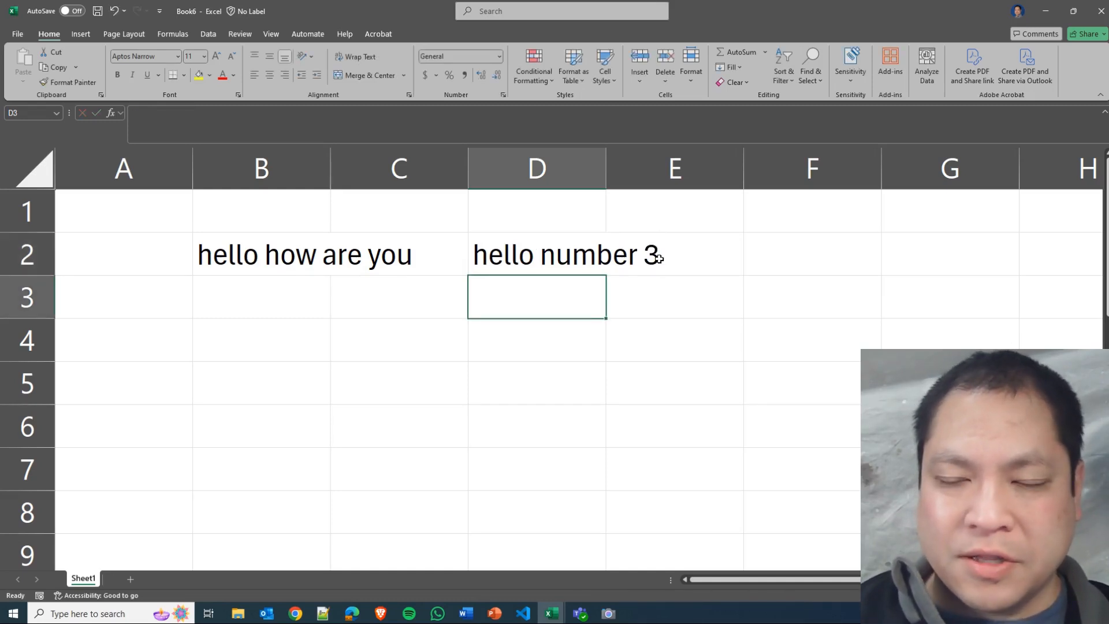
Copy cell D2 and paste it into cell D4.
click(561, 251)
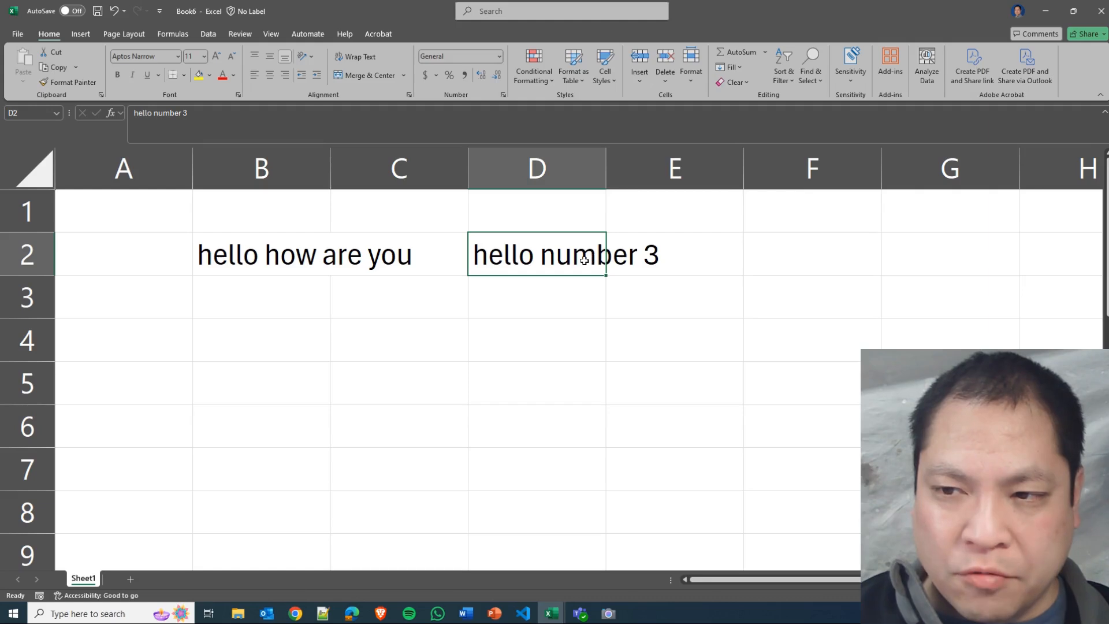
right_click(530, 254)
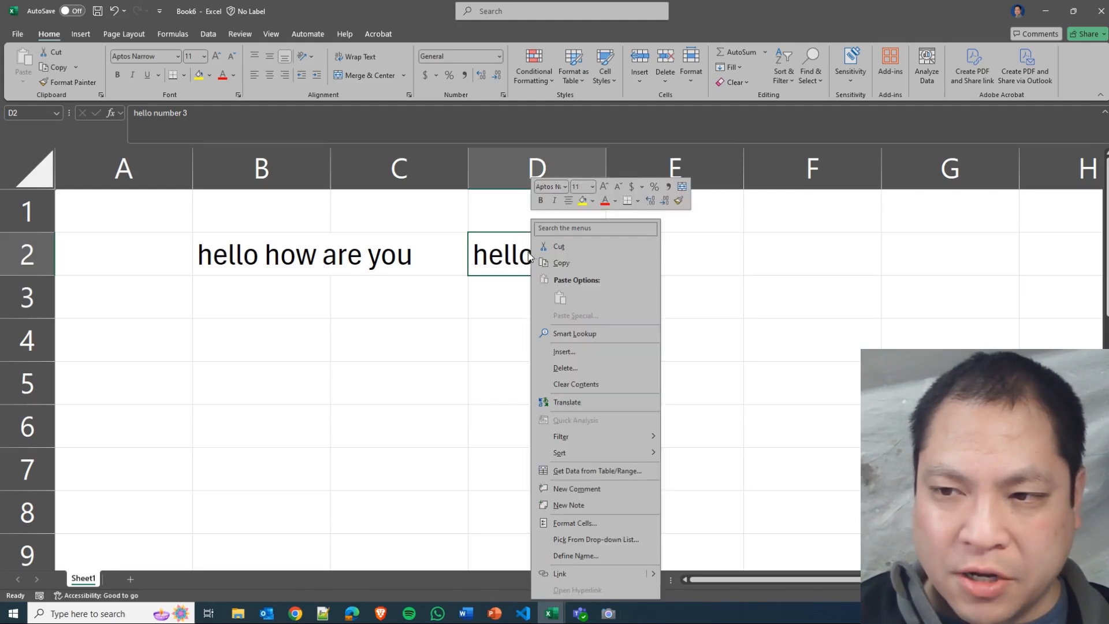
click(573, 263)
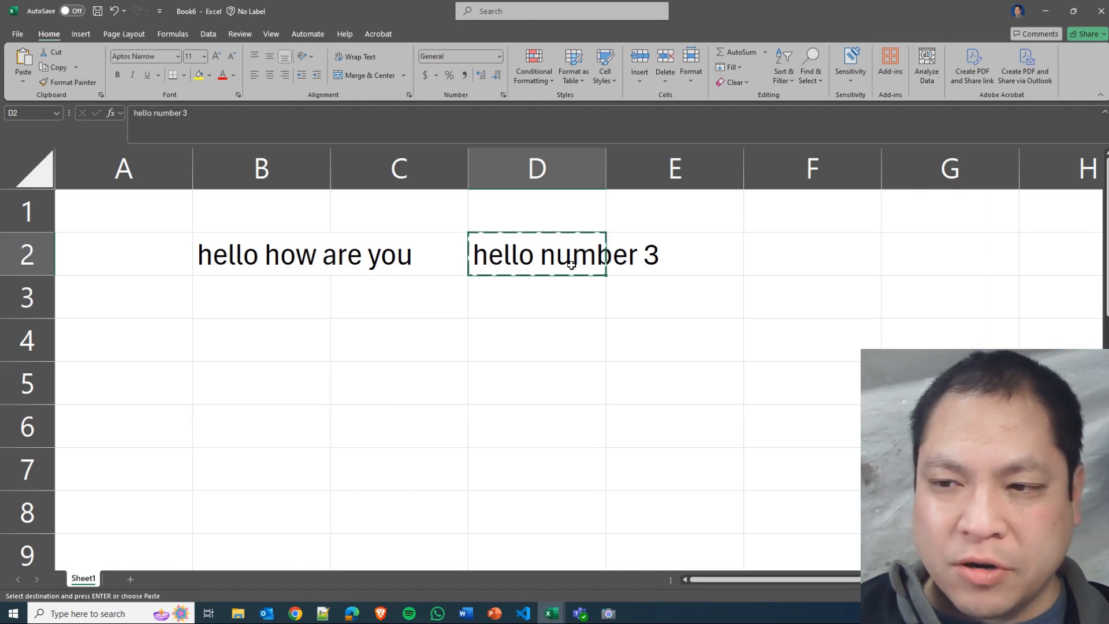
click(564, 337)
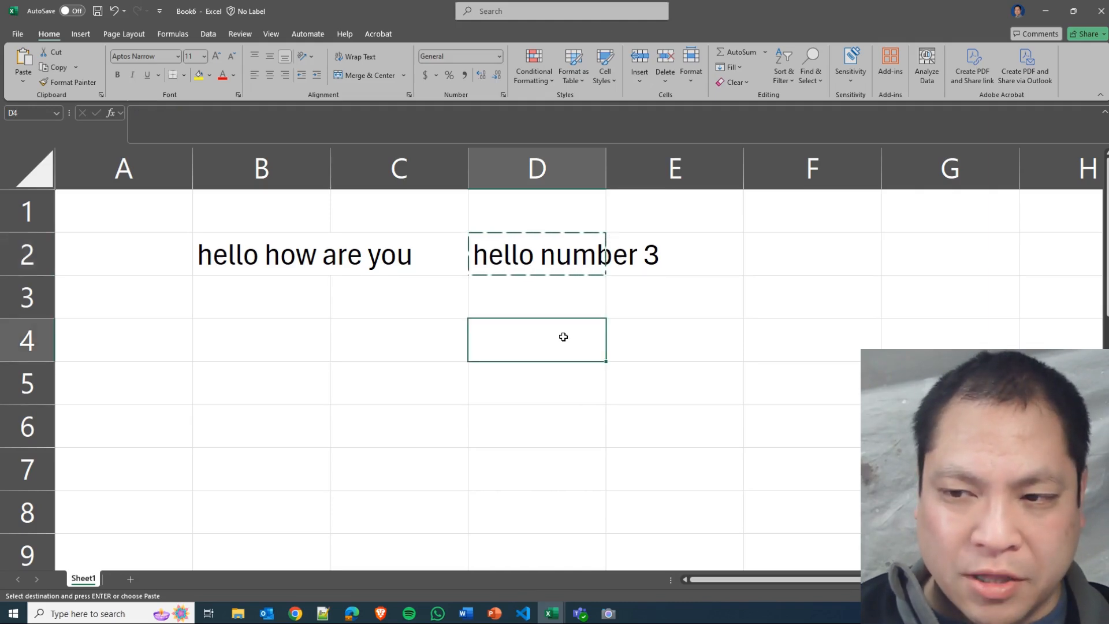
right_click(563, 337)
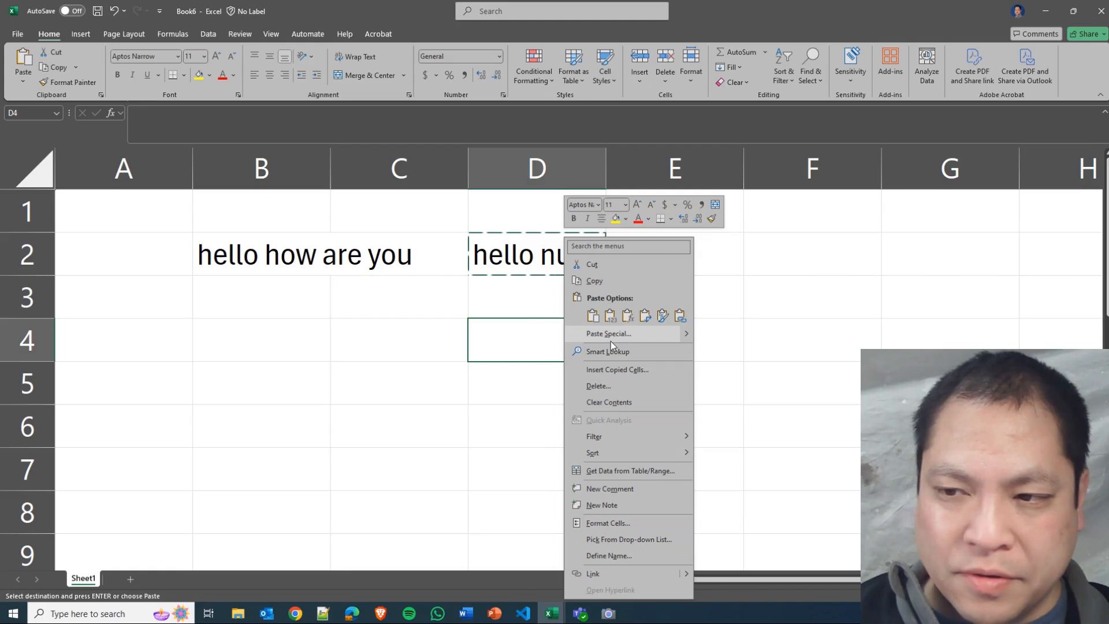
click(592, 316)
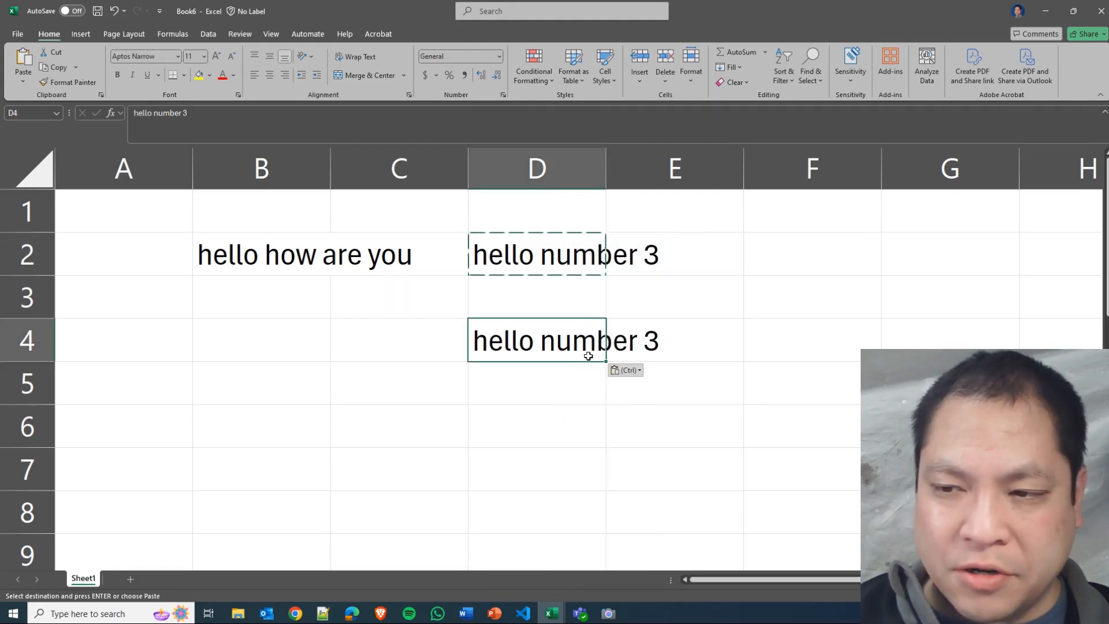
Cancel copy mode to clear the dashed copy outline around cell D2.
click(582, 376)
click(560, 344)
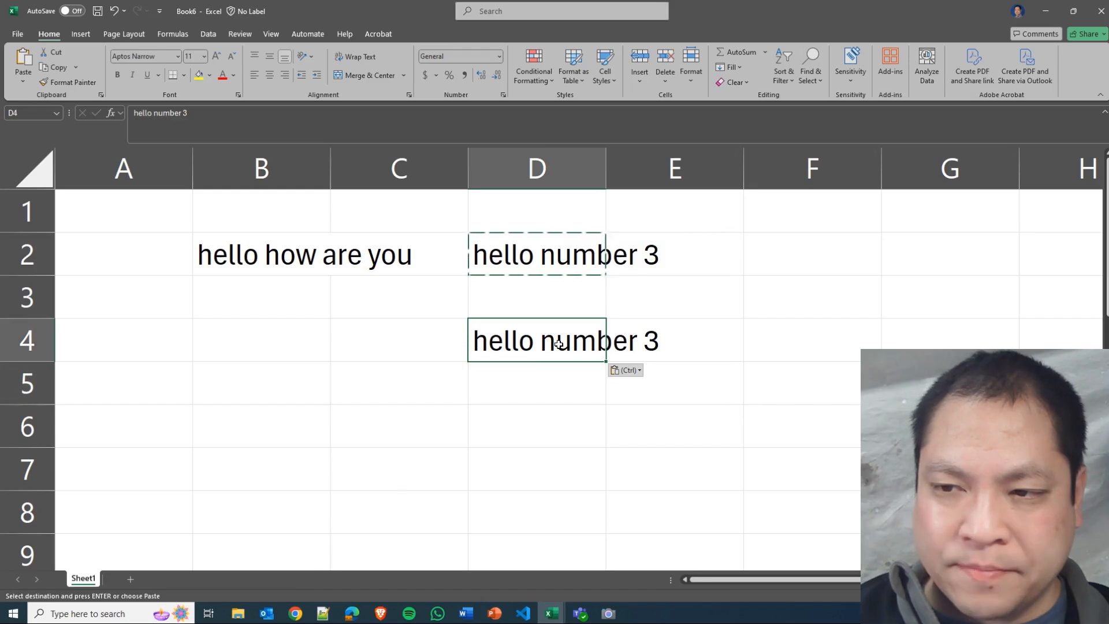
click(548, 260)
click(560, 332)
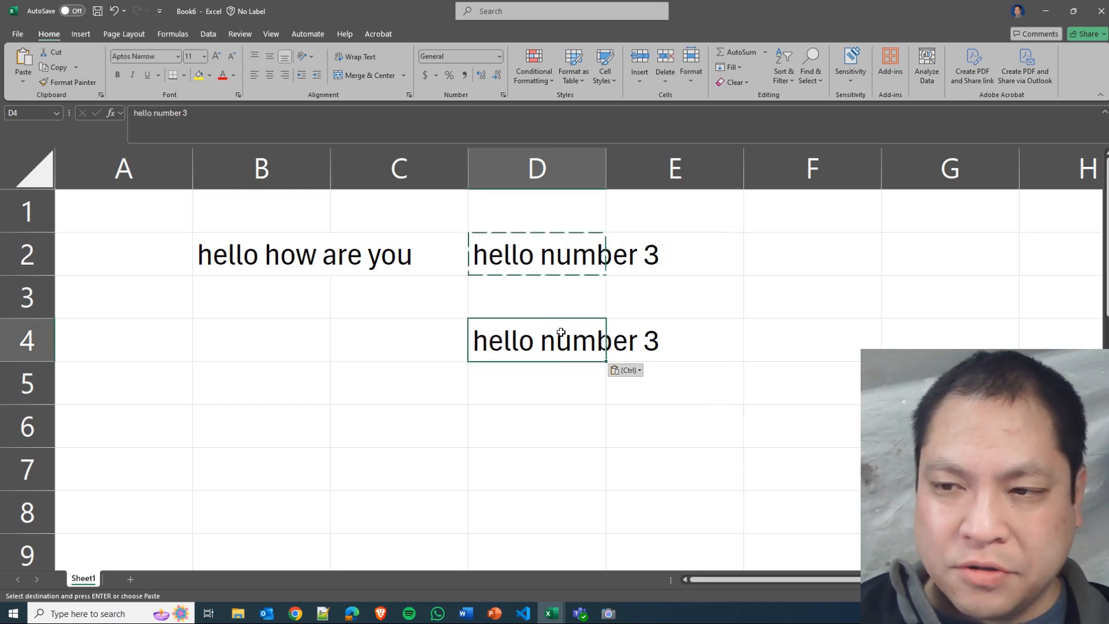
click(550, 269)
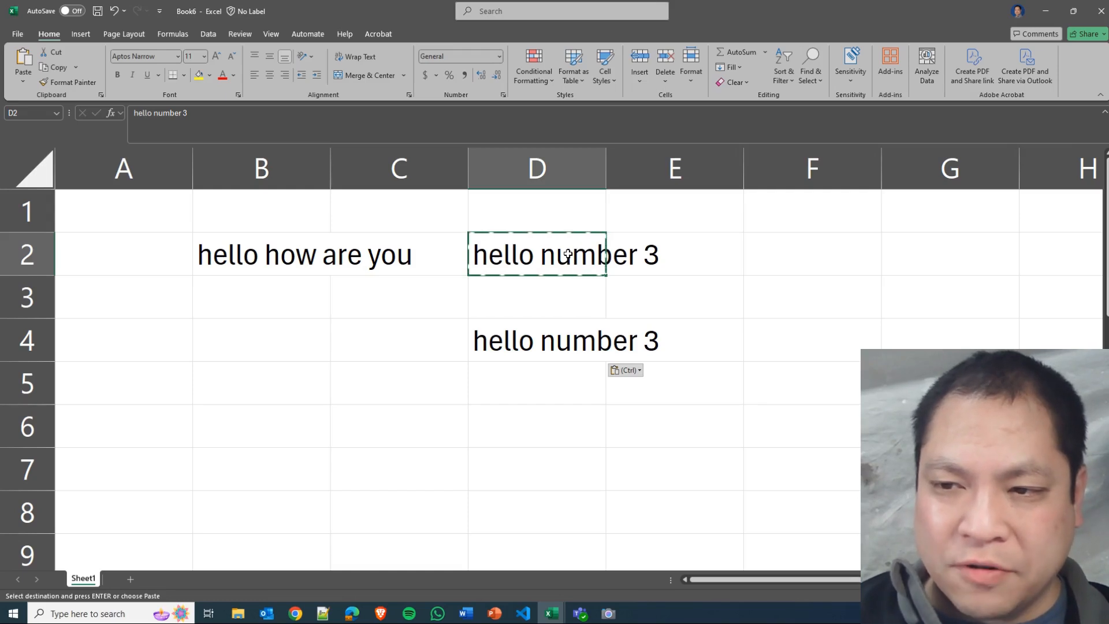
click(545, 306)
click(552, 375)
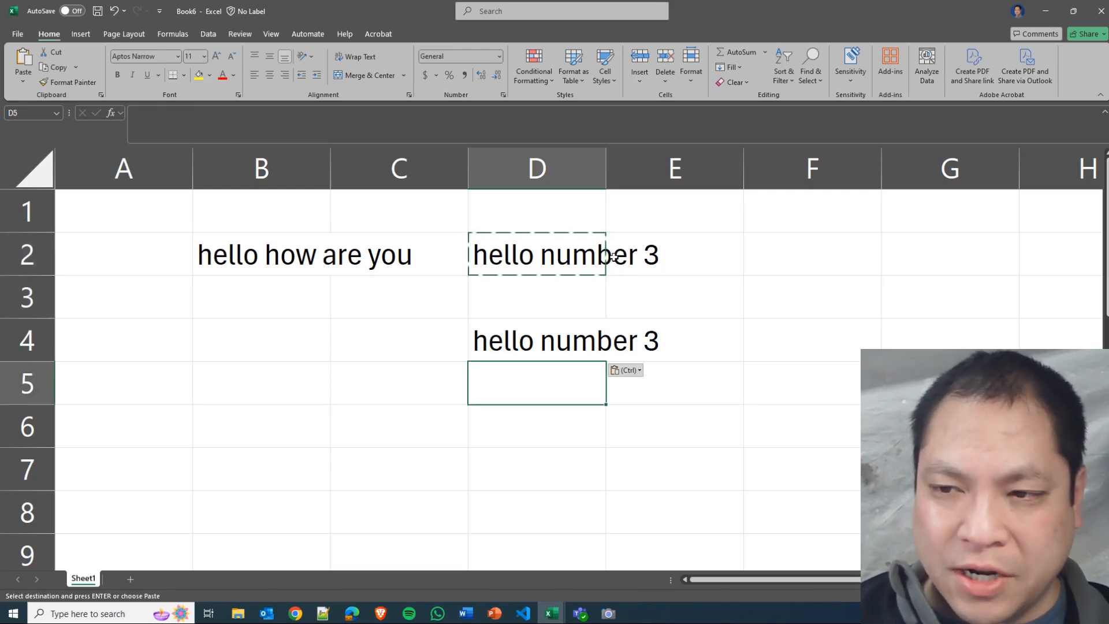
key(Escape)
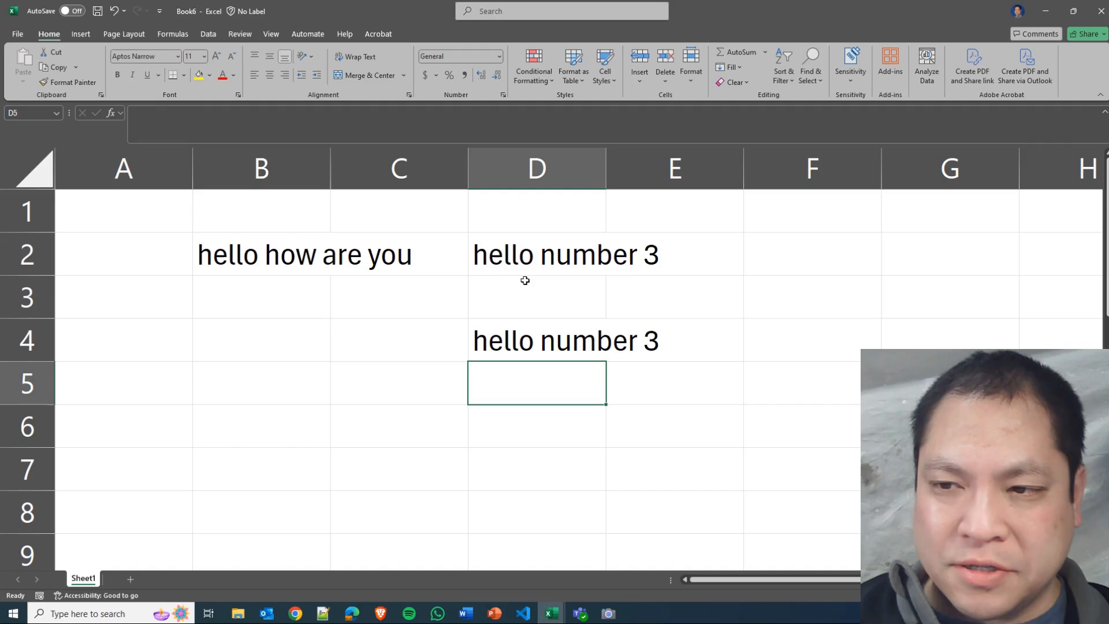
click(540, 253)
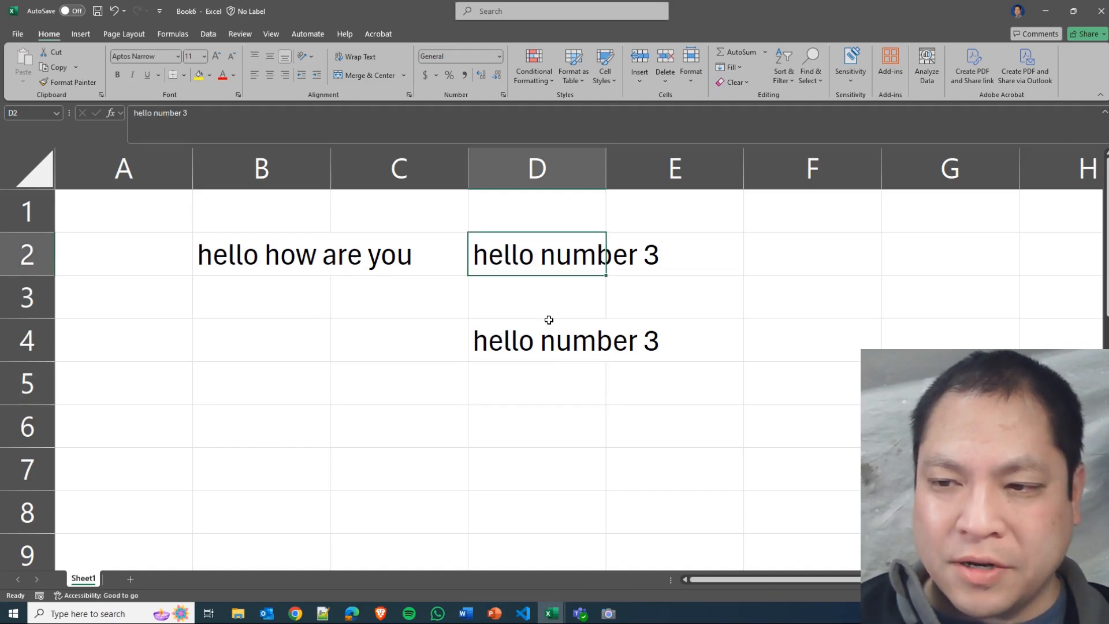
click(550, 365)
click(546, 328)
click(393, 332)
click(241, 284)
click(252, 326)
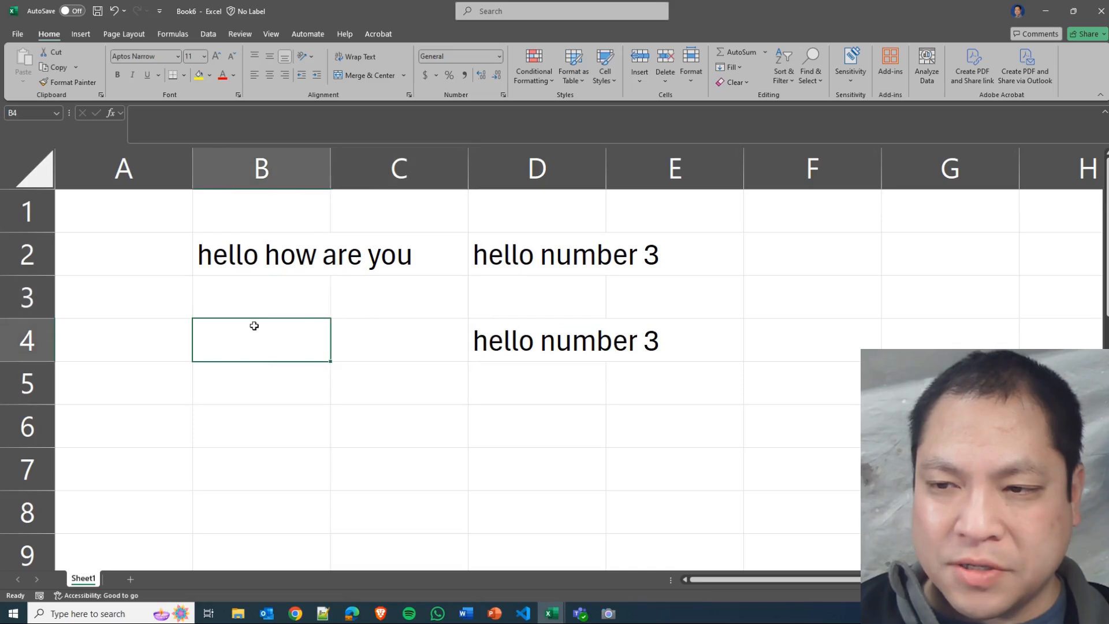
click(398, 336)
click(544, 330)
click(563, 298)
Delete the contents of cells D2, D4 and B2 one cell at a time.
click(571, 255)
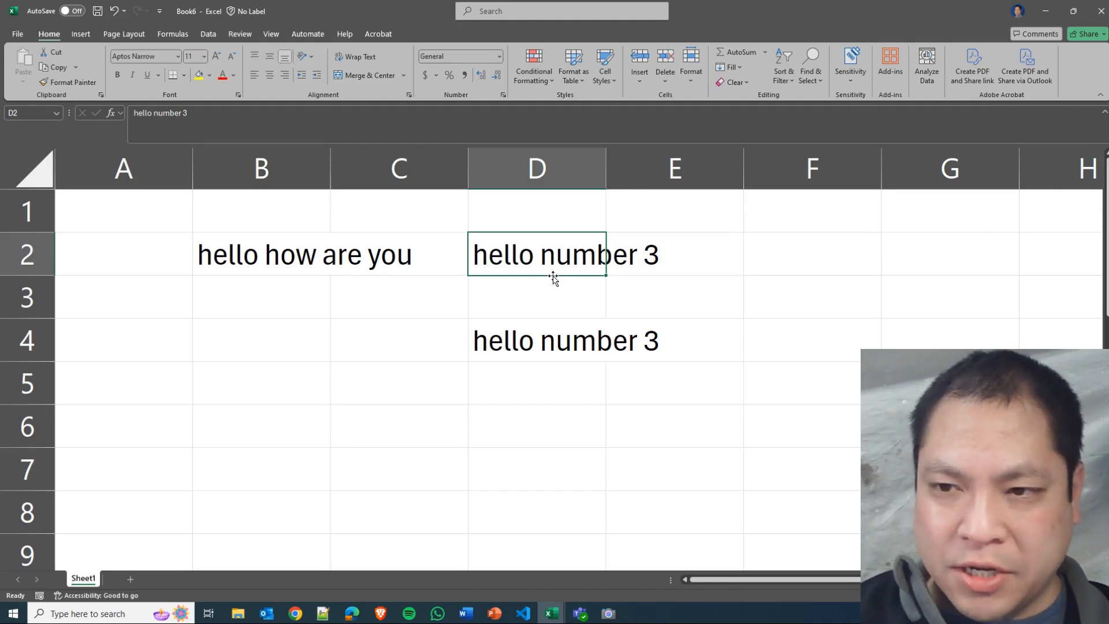
key(Delete)
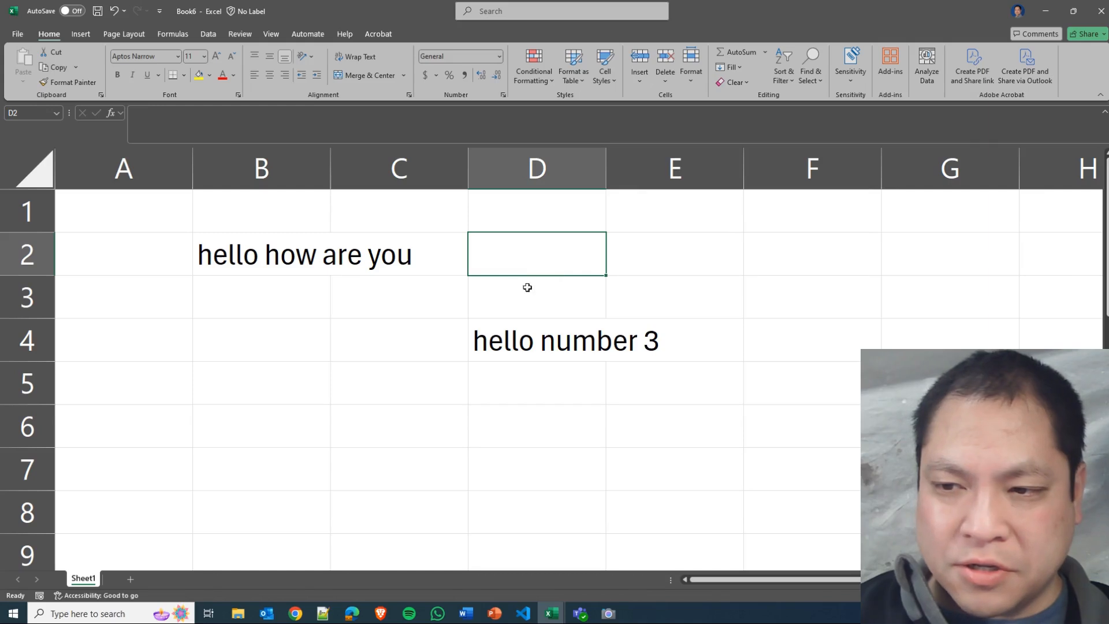
click(542, 341)
key(Delete)
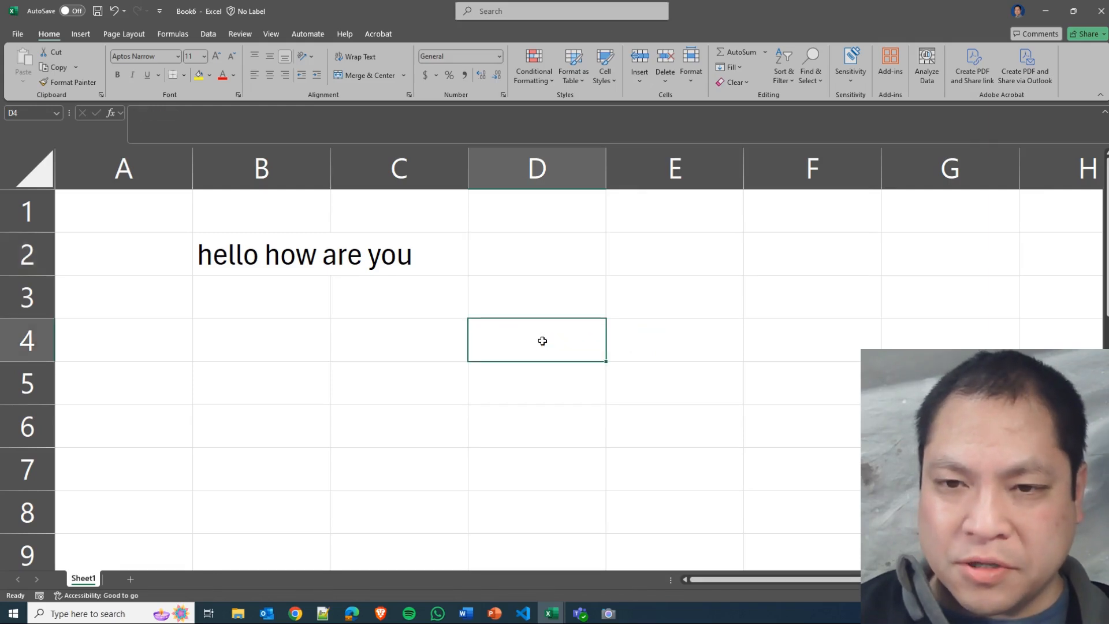
click(275, 250)
key(Delete)
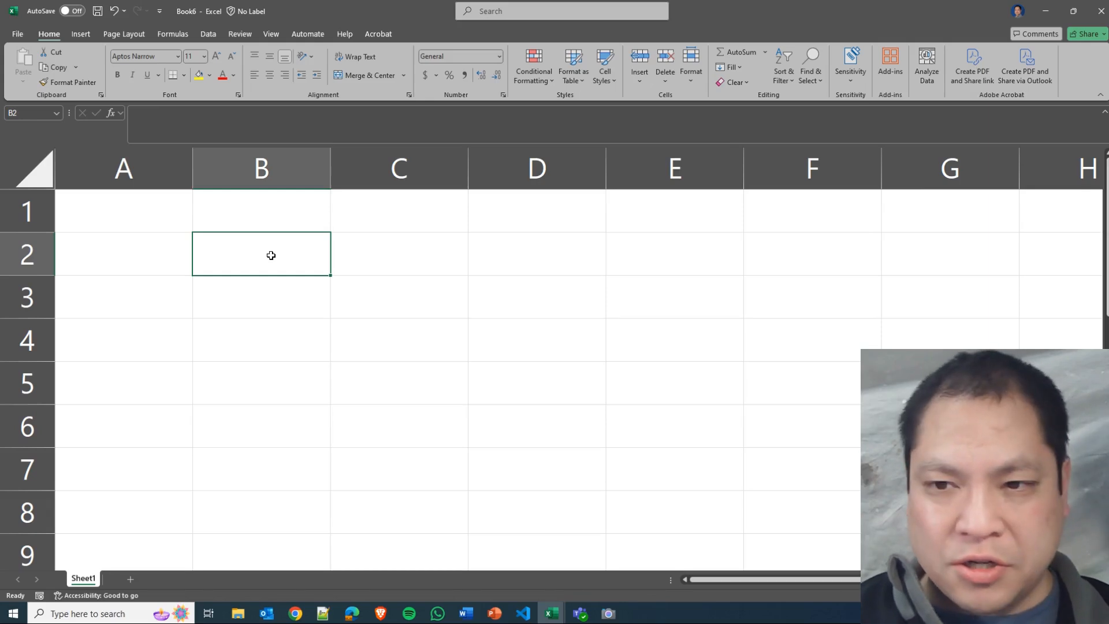
Undo the three deletions in cells B2, D4 and D2.
key(ctrl+z)
key(ctrl+z)
key(ctrl+z)
click(498, 302)
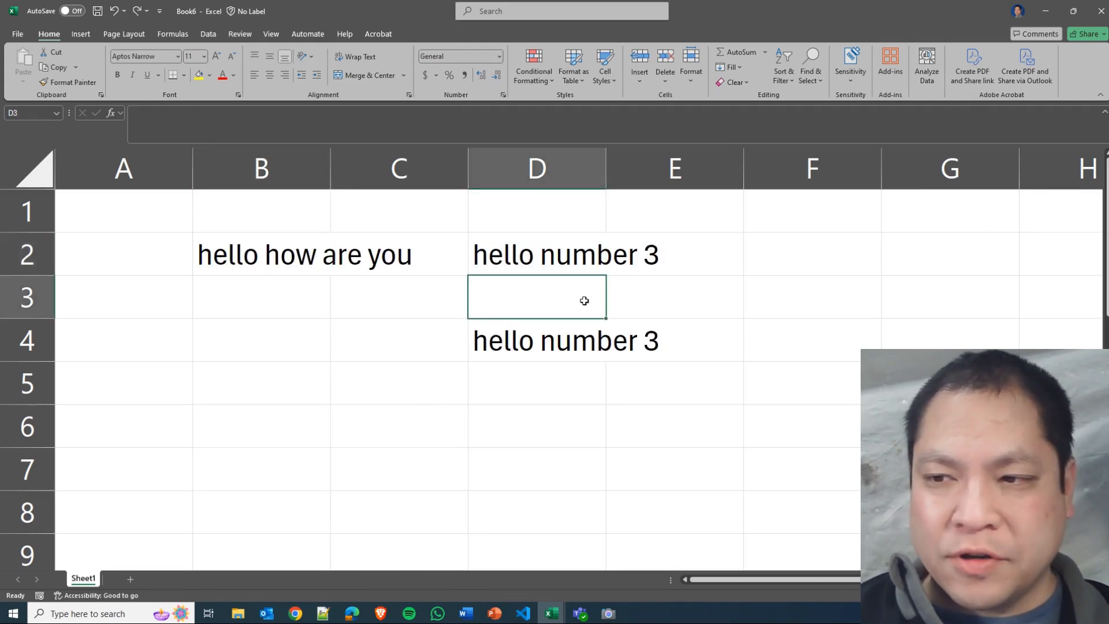
click(654, 300)
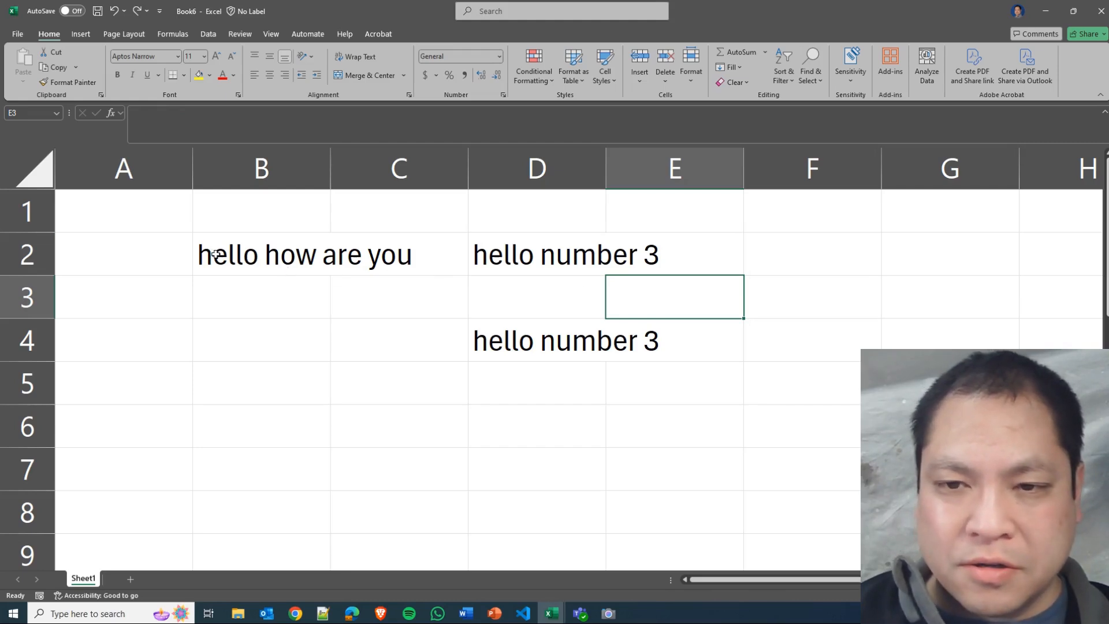
Clear the contents of the whole range B2:D4 at once.
drag(215, 254, 502, 345)
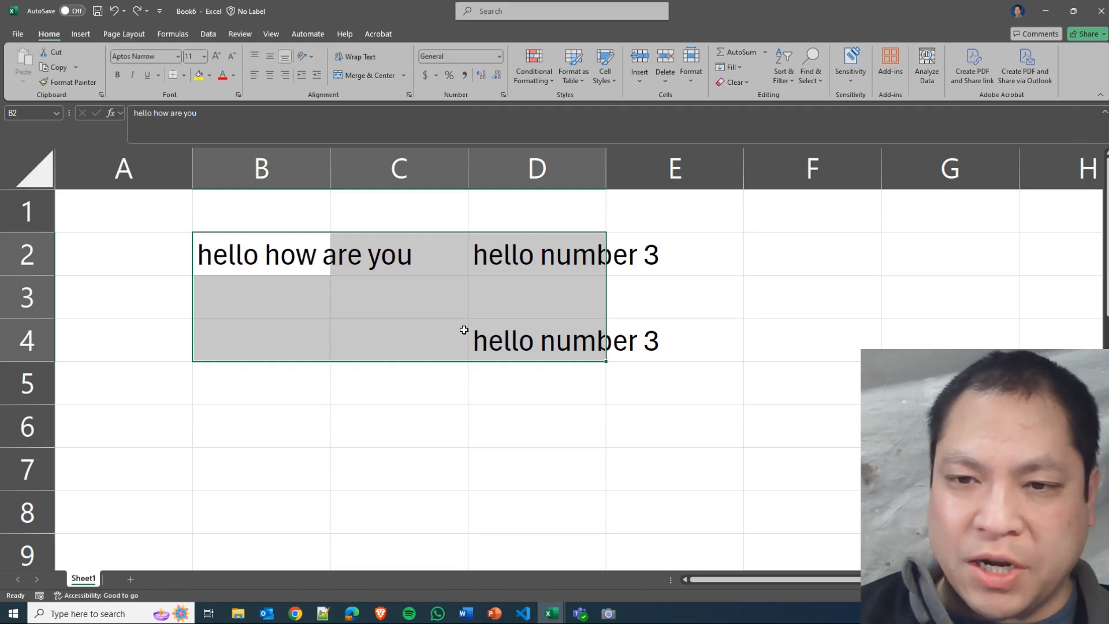
key(BackSpace)
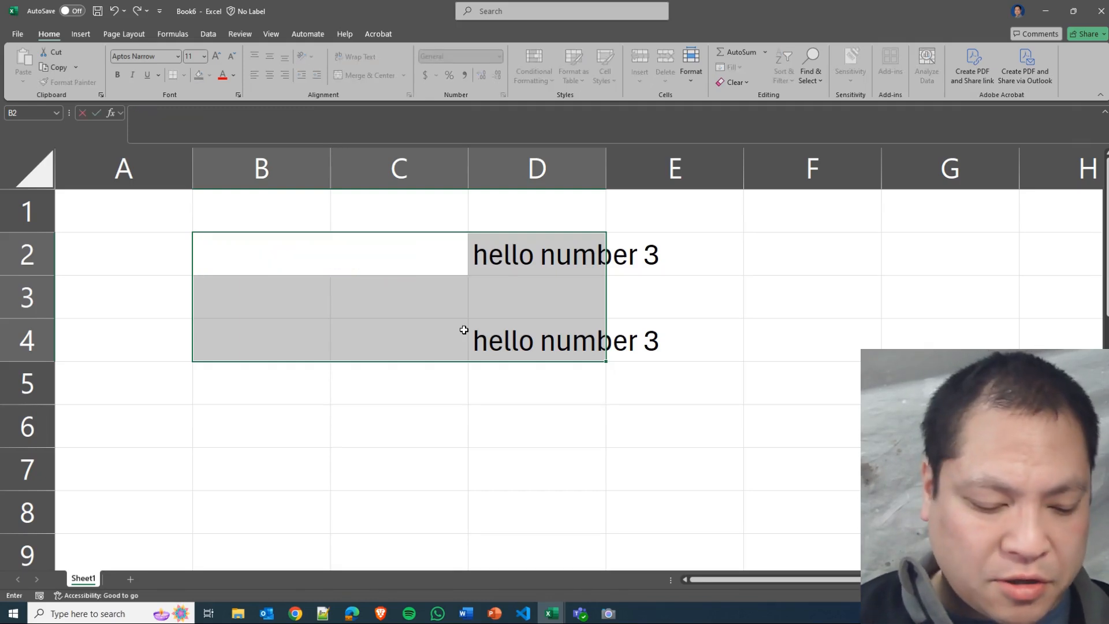
key(Escape)
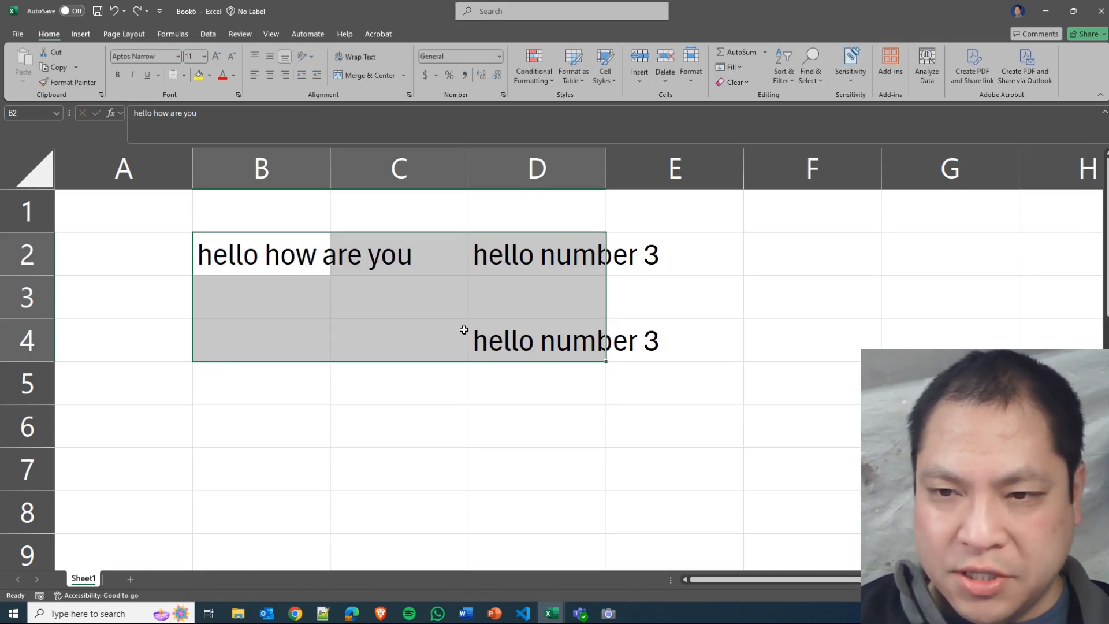
key(Delete)
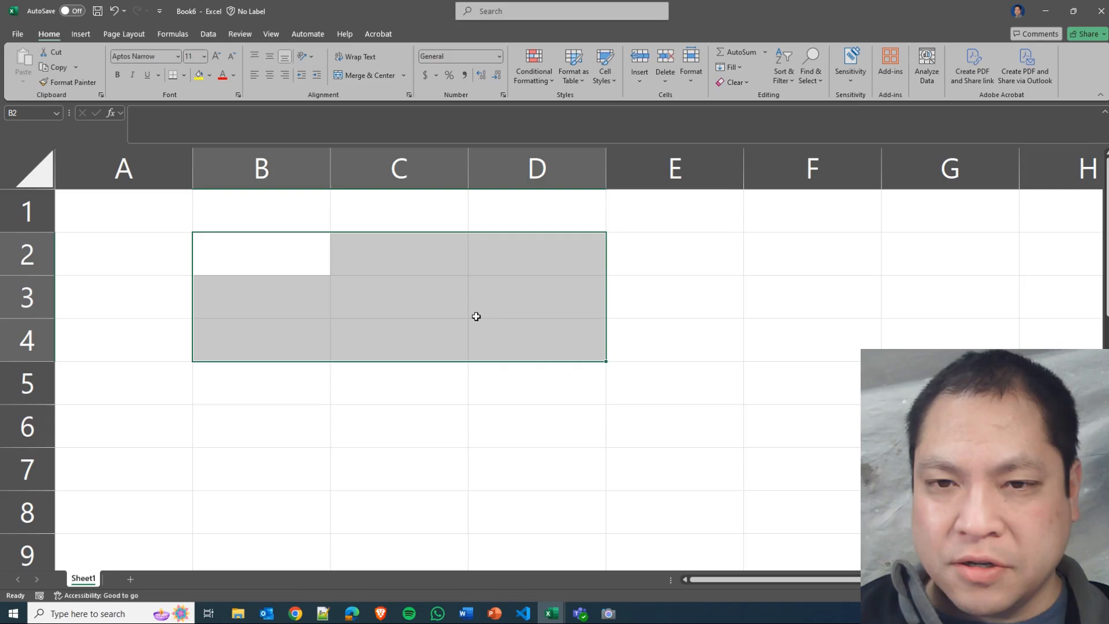
click(473, 315)
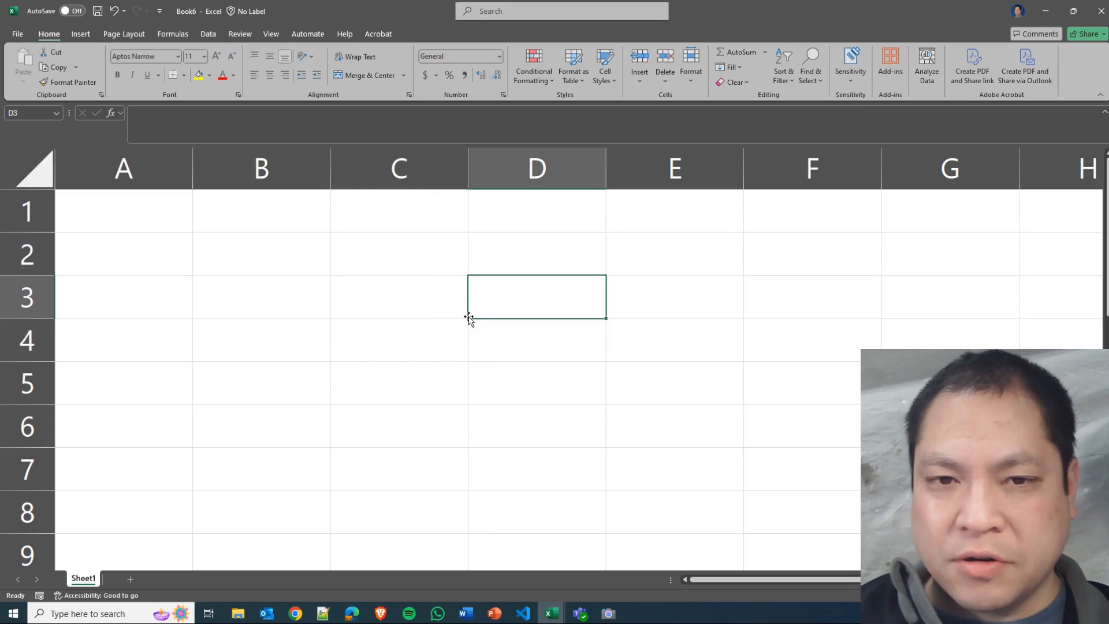
Enter the text "fuji apples" in cell A1.
click(130, 224)
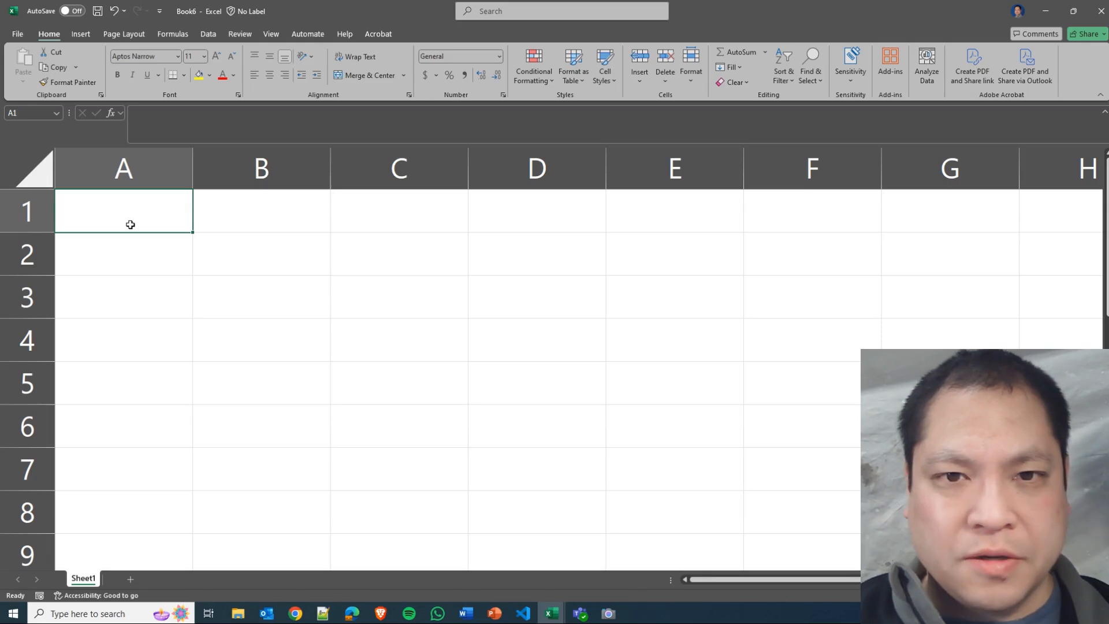
text(fui)
key(BackSpace)
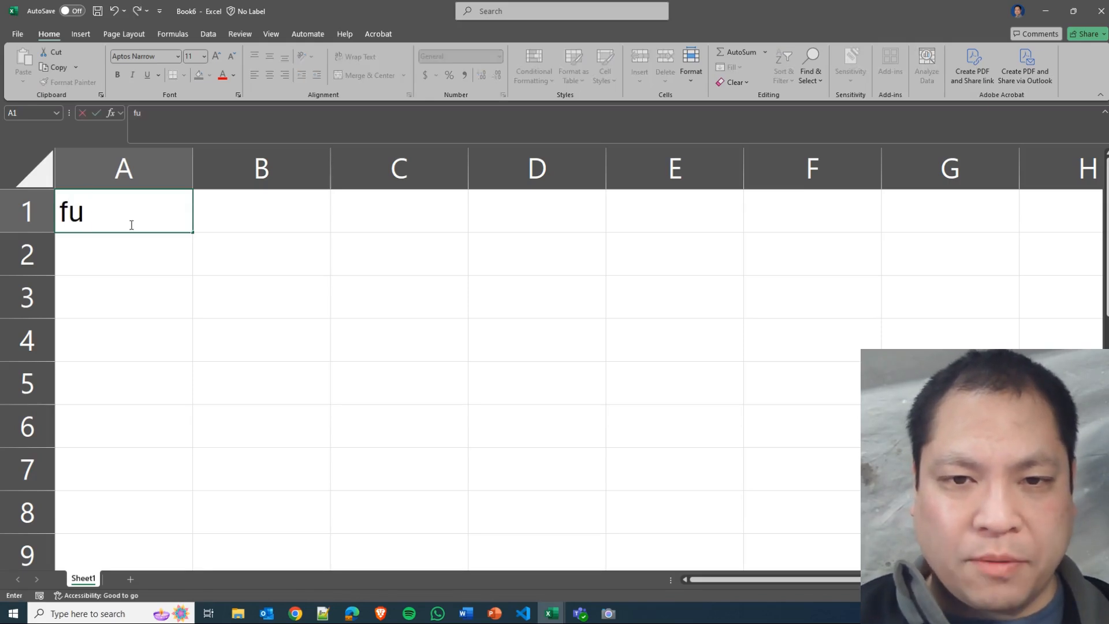
text(ji apples)
key(Return)
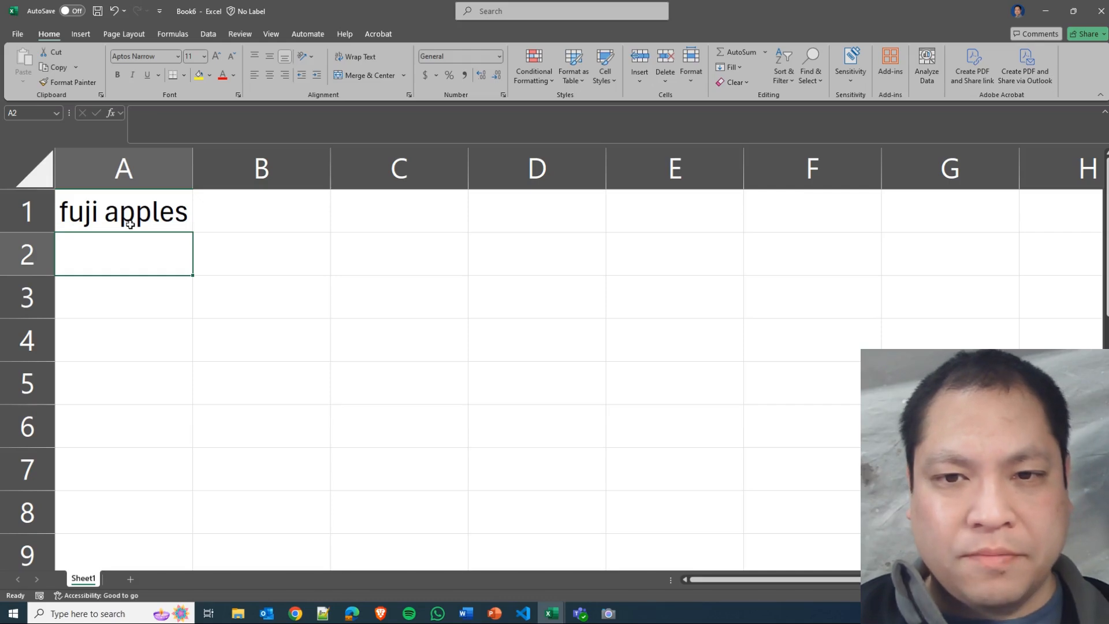
Enter the text "blood red oranges" in cell A2.
text(blood)
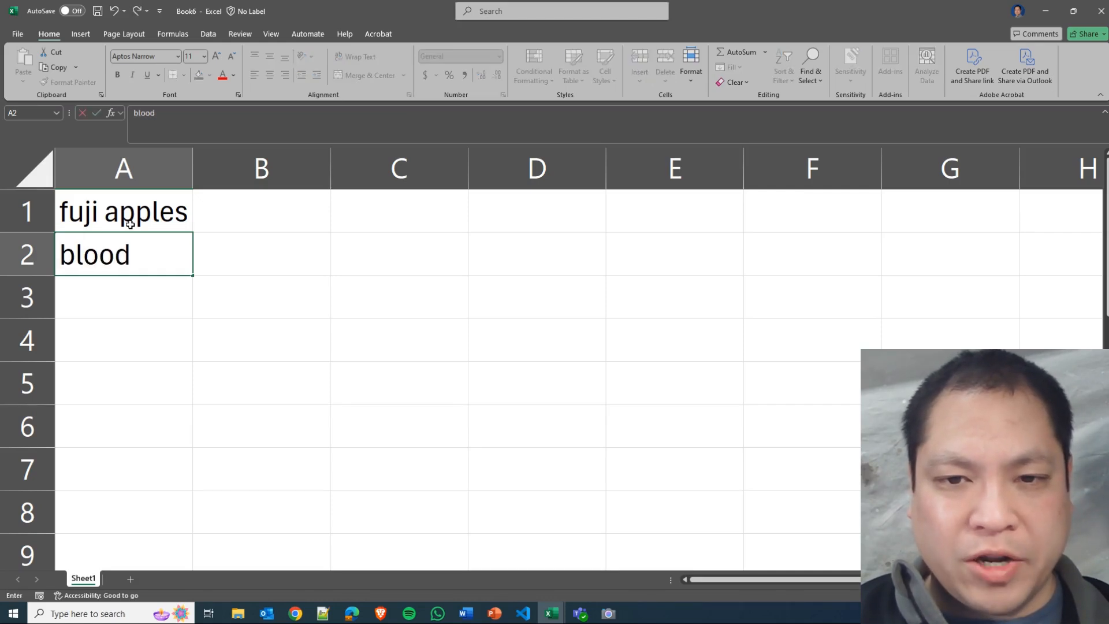
text( red oranges)
key(Return)
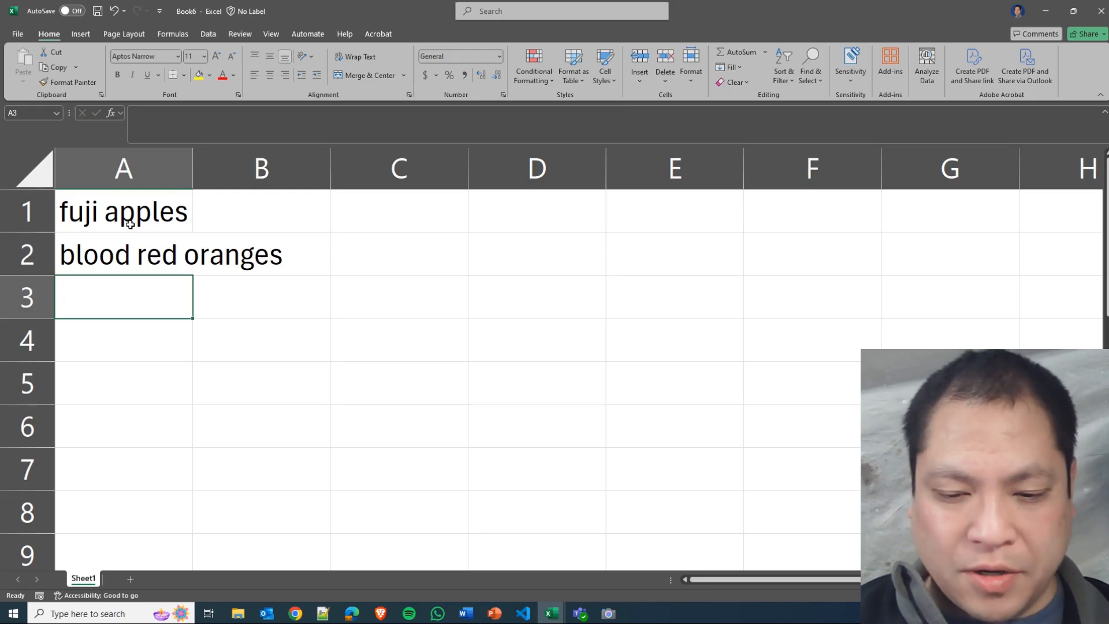
Enter the text "corn square cereal" in cell A3 and "ripe avocados" in cell A4.
text(conr)
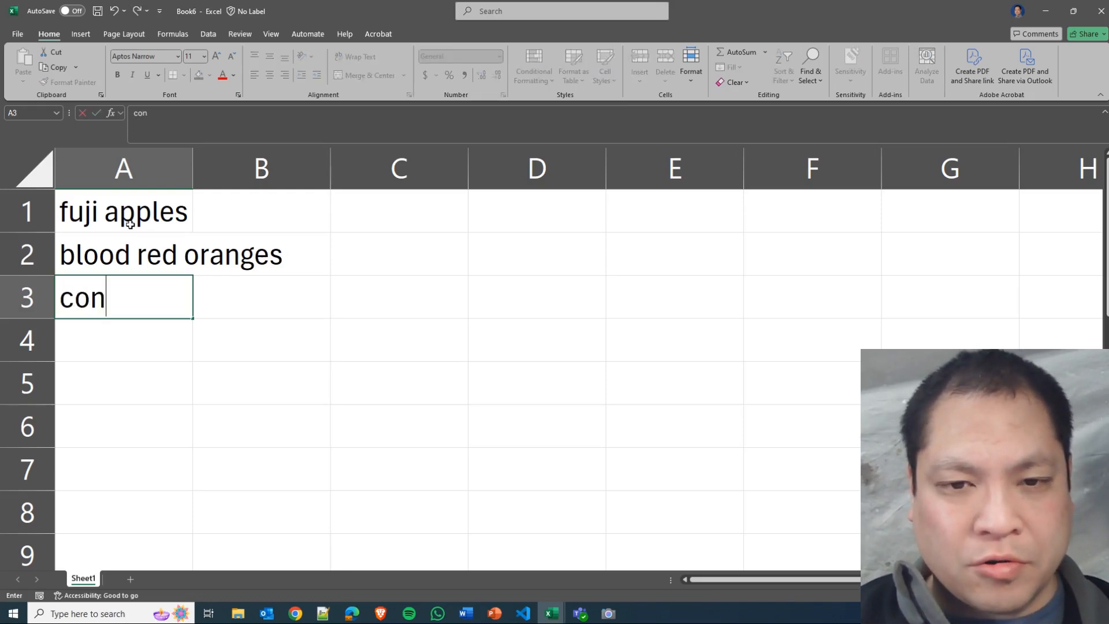
key(BackSpace)
key(BackSpace)
text(rn square cereal)
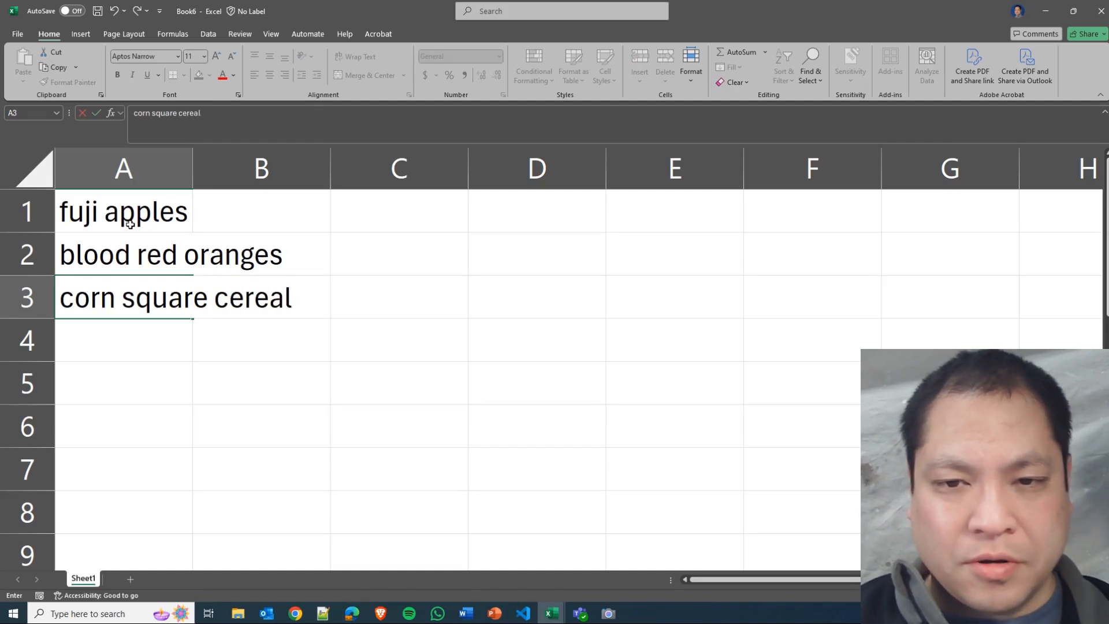
key(Return)
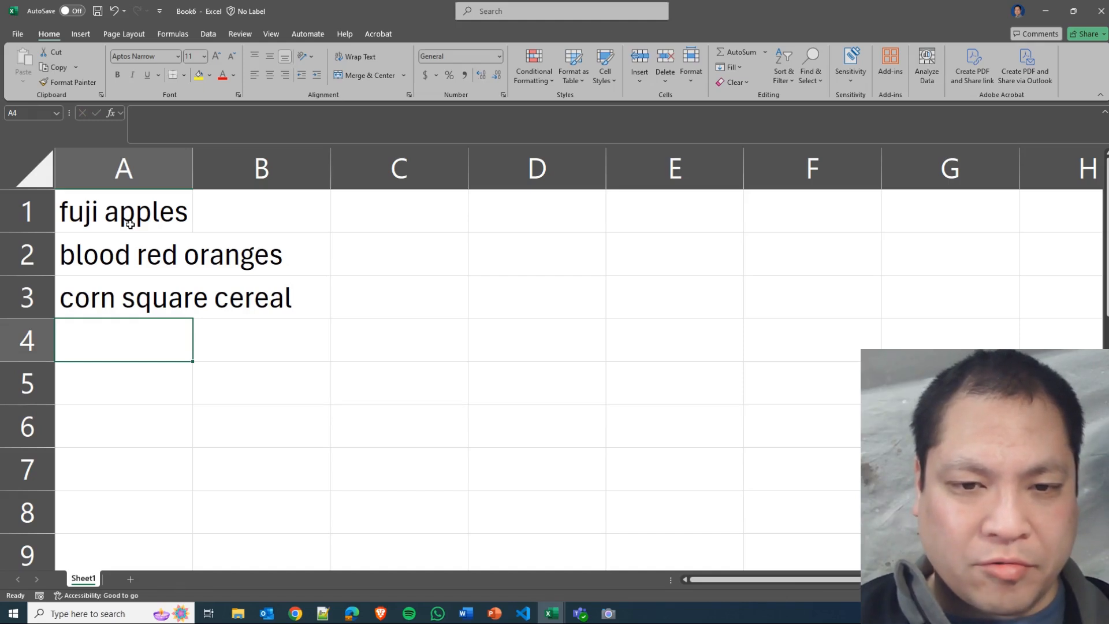
text(ripe avocados)
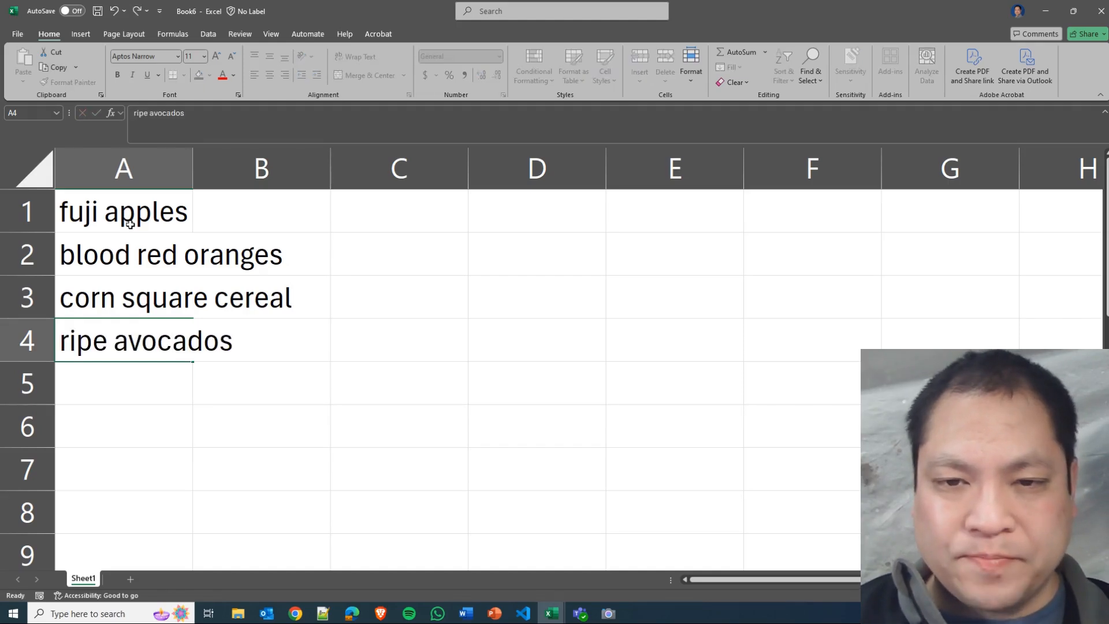
key(Return)
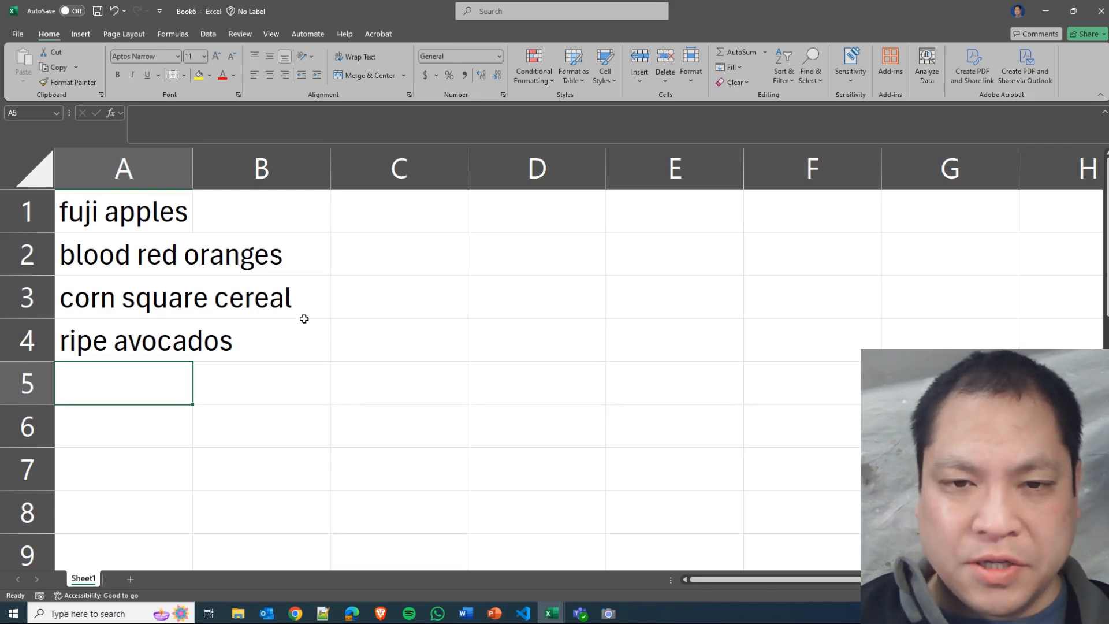
Examine the entries in cells A1 to A4 one by one, then select the whole range A1:A4.
click(137, 223)
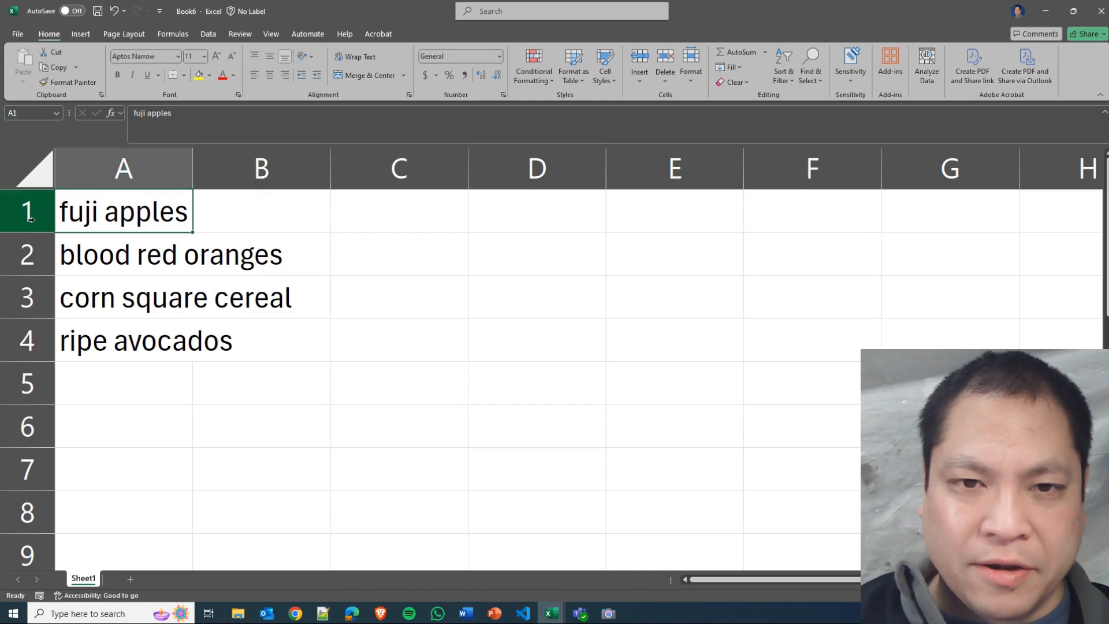
click(120, 252)
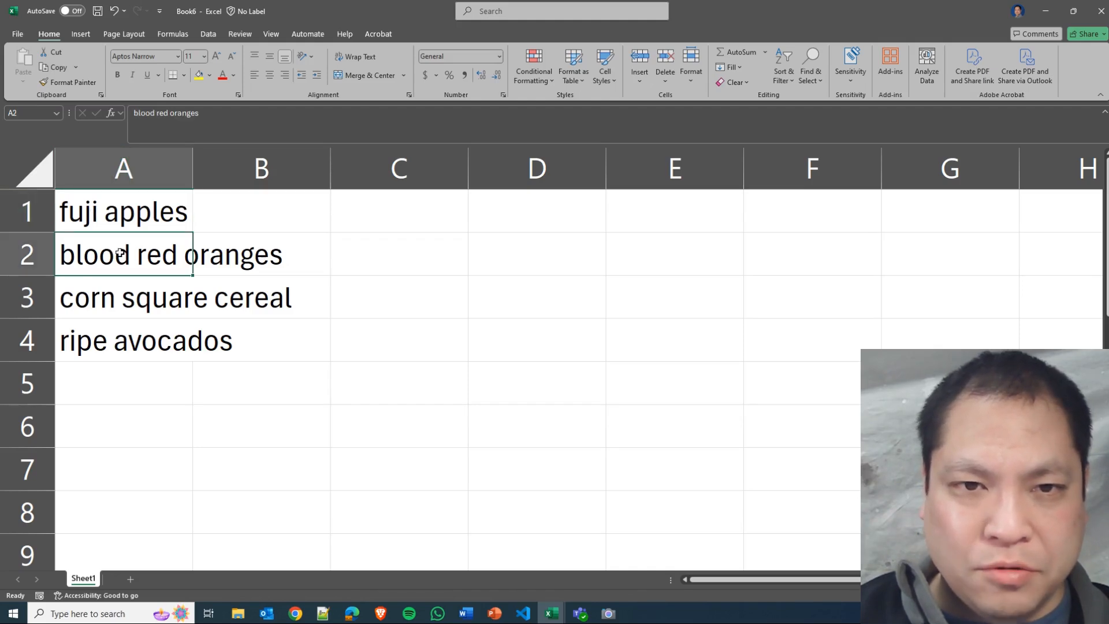
click(123, 214)
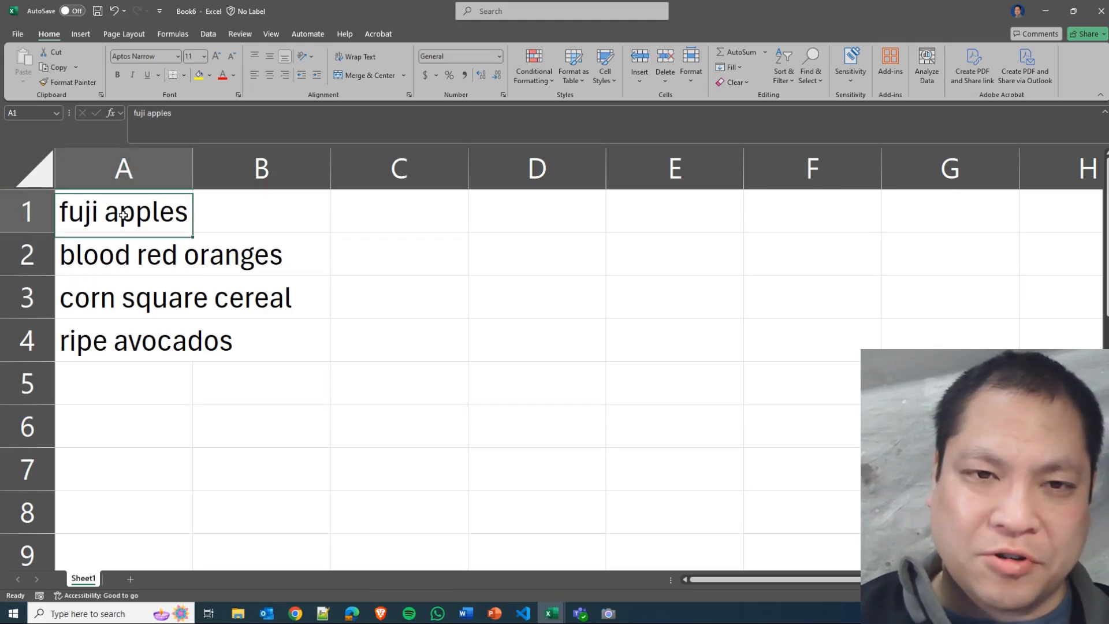
click(123, 260)
click(123, 294)
click(110, 336)
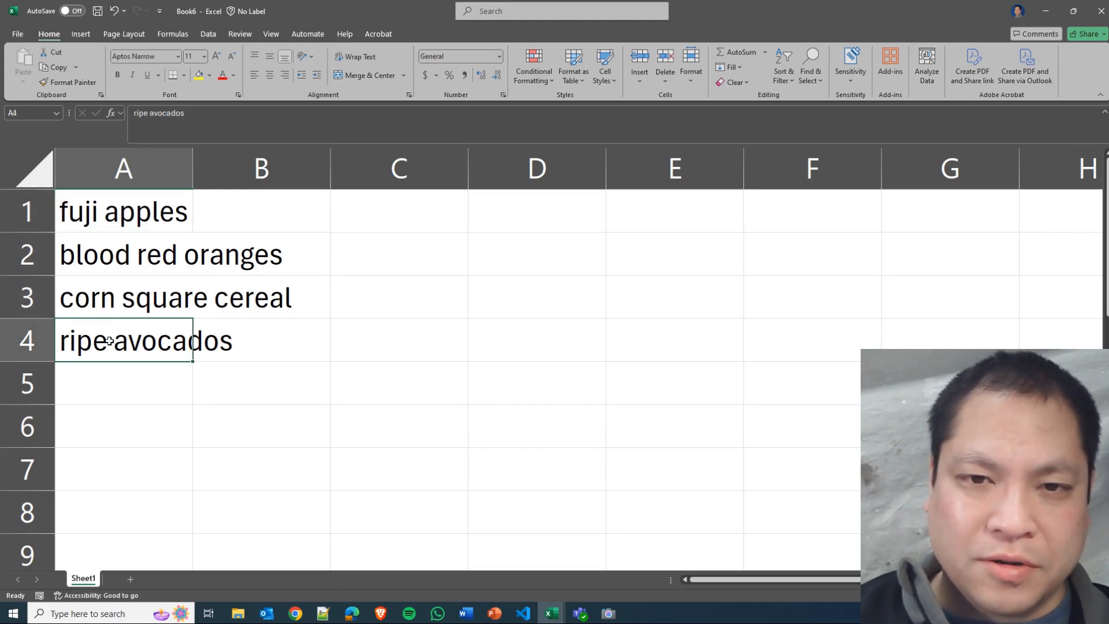
click(127, 214)
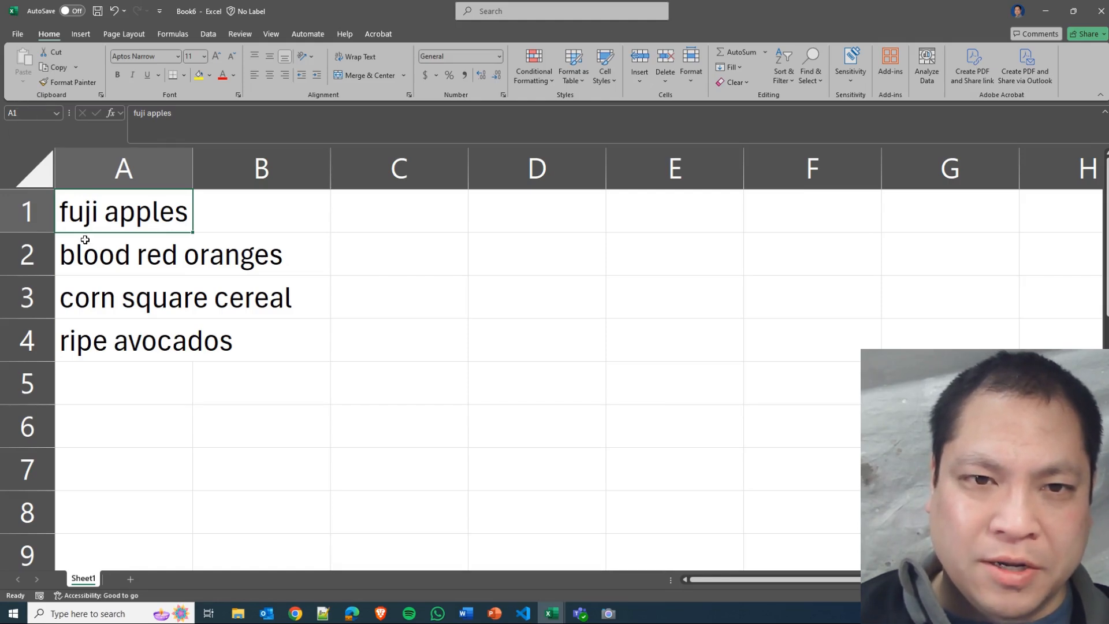
click(99, 259)
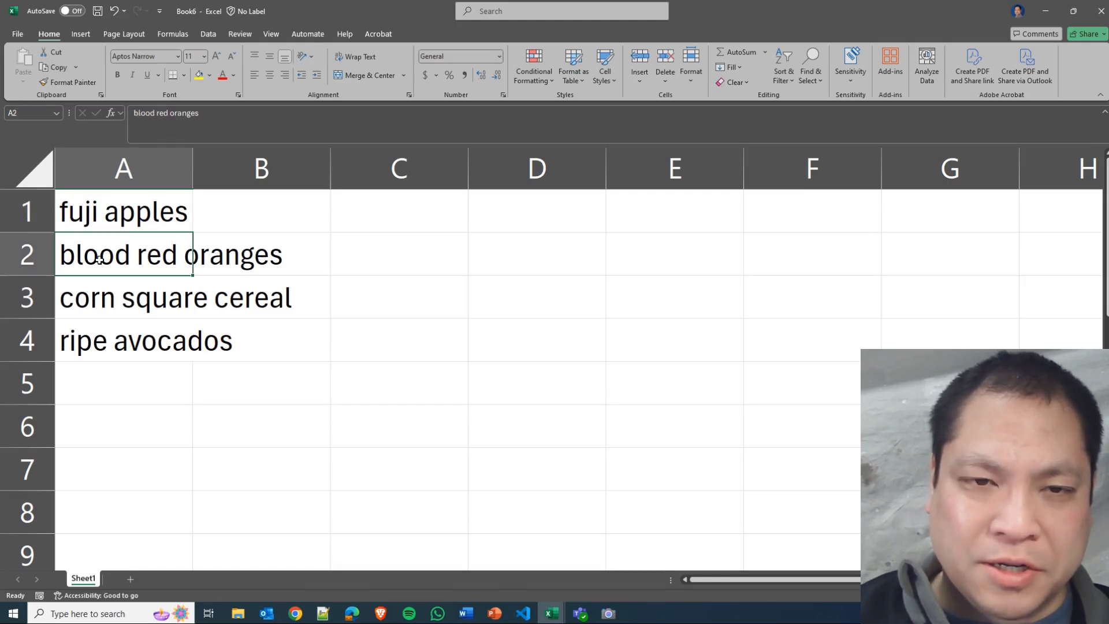
click(107, 300)
click(112, 341)
click(127, 211)
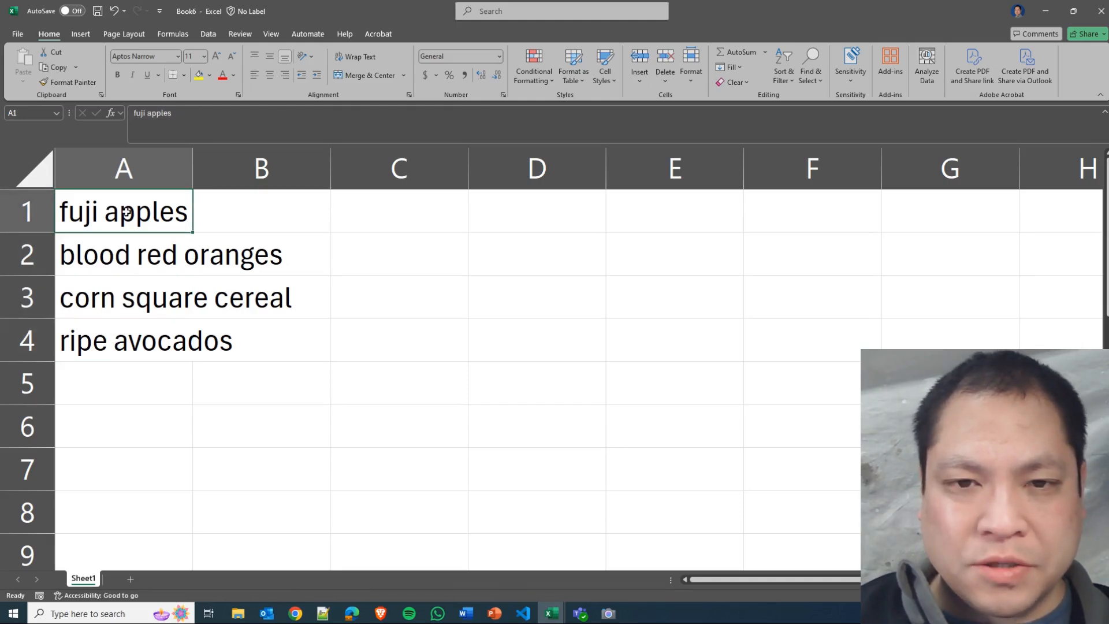
drag(127, 211, 123, 348)
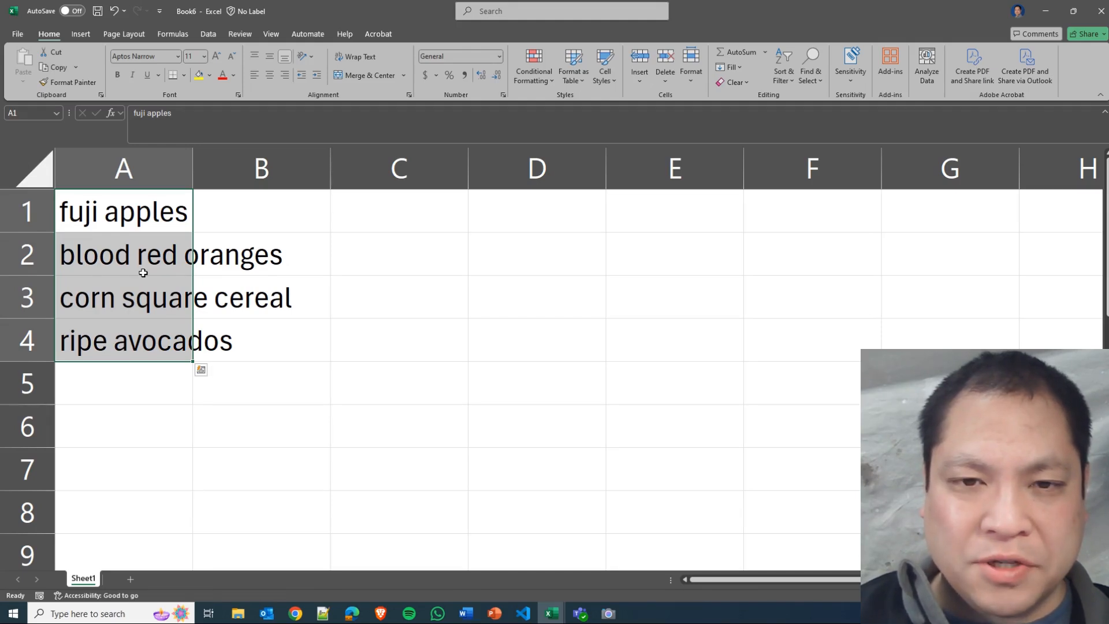
Compare the actual contents of cells A2 and A3 with those of the neighbouring cells B2 and B3.
click(141, 211)
click(133, 255)
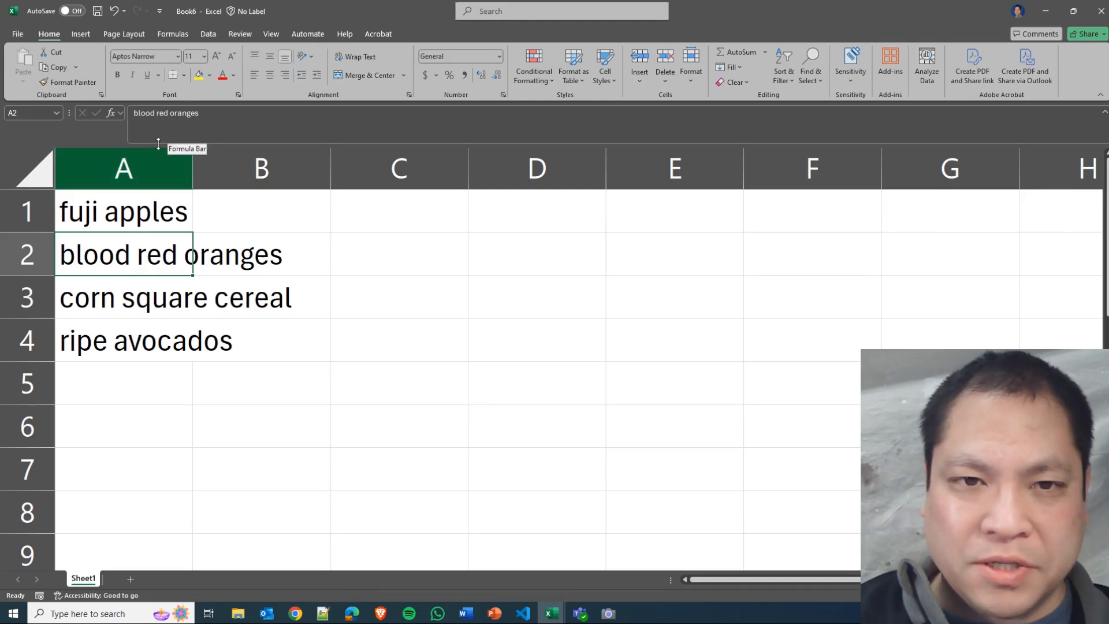
drag(200, 116, 133, 114)
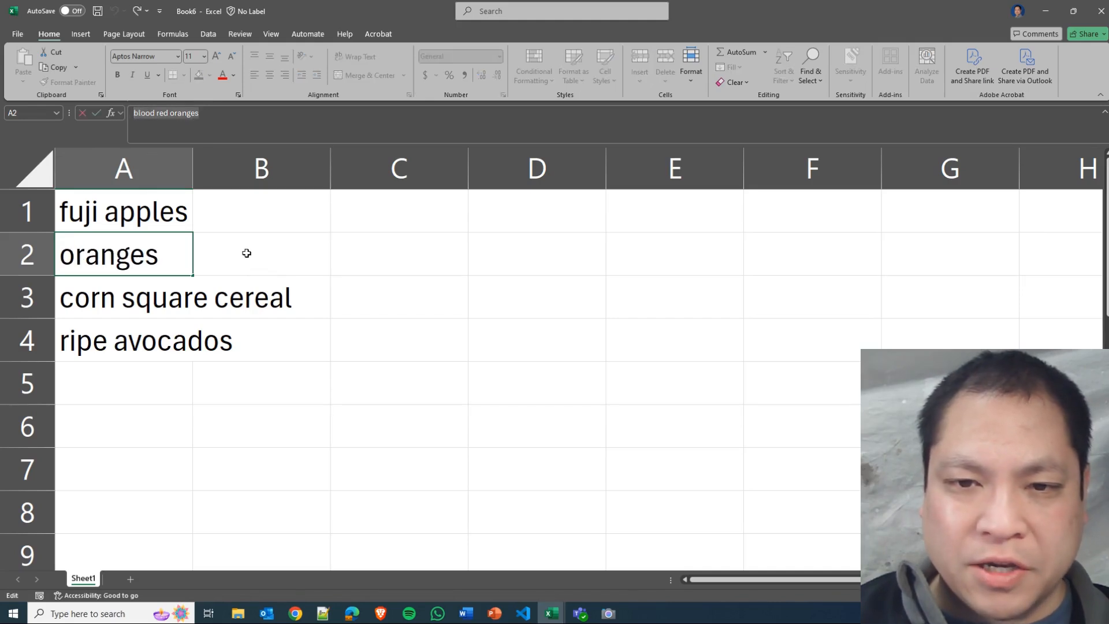
click(280, 257)
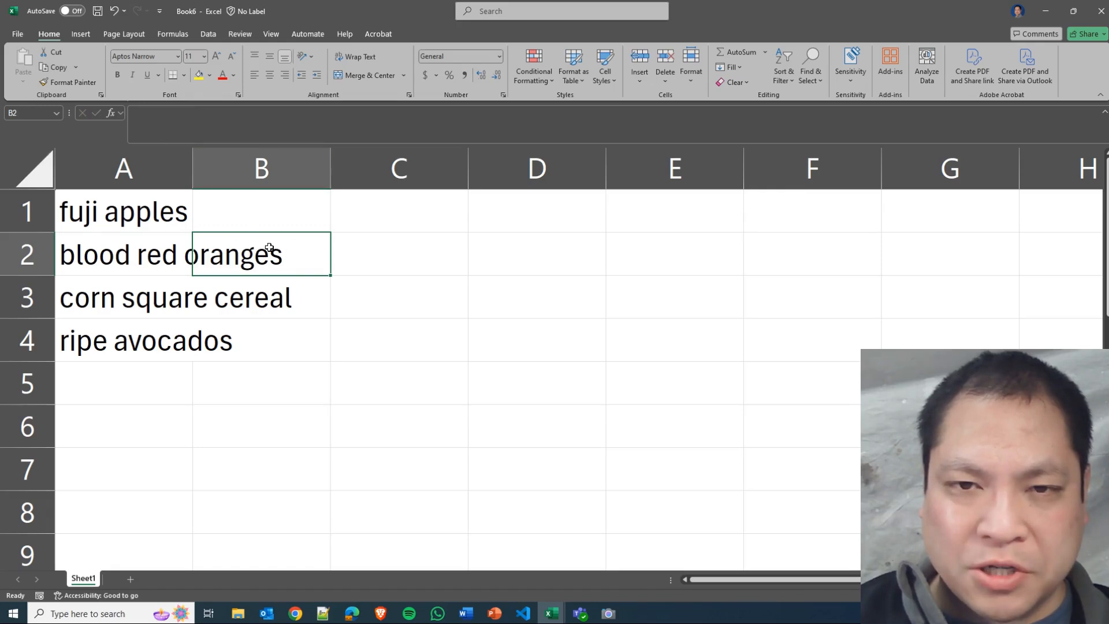
click(152, 122)
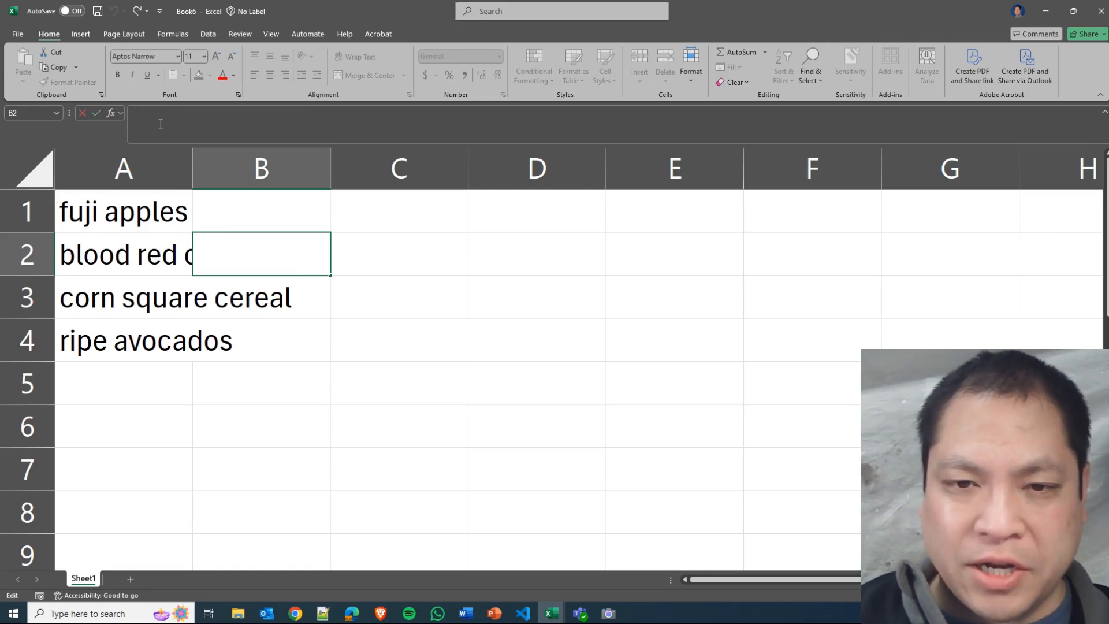
click(145, 255)
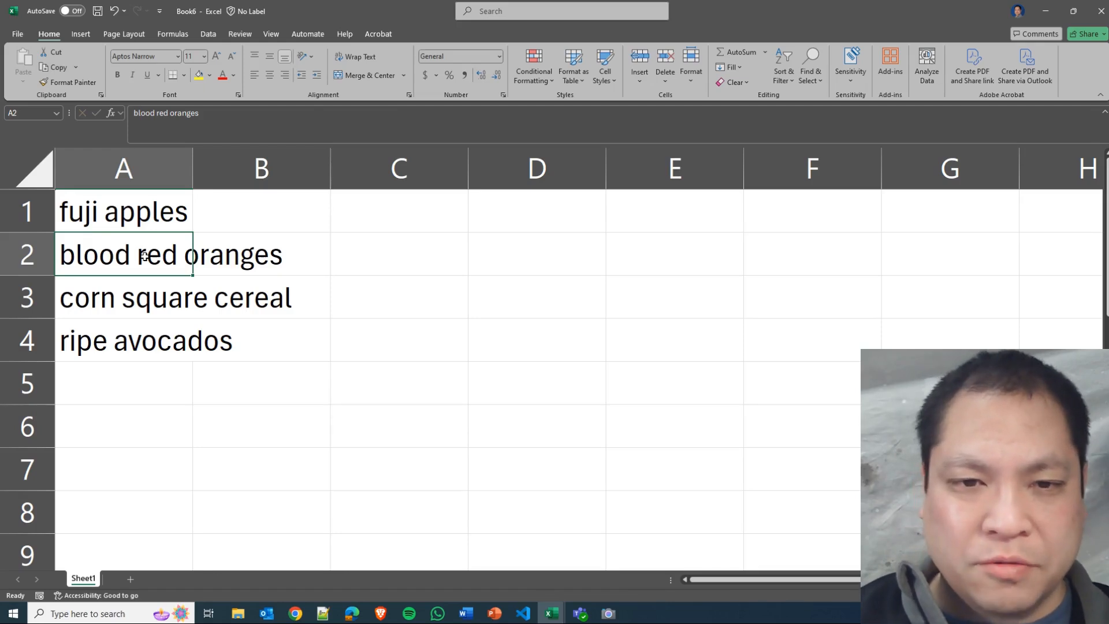
click(129, 297)
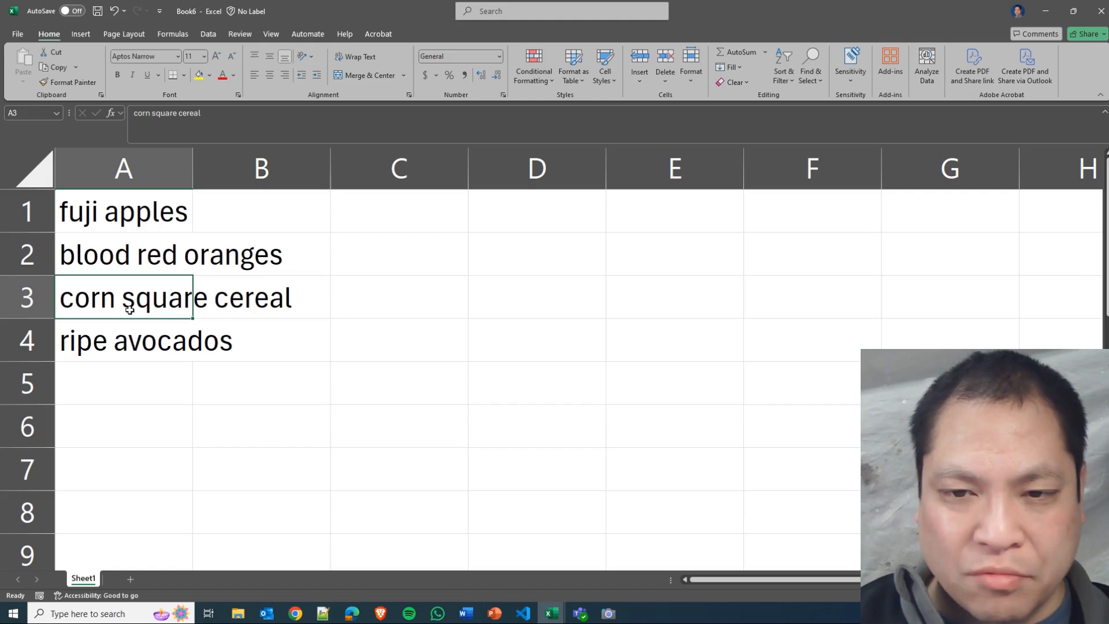
click(303, 306)
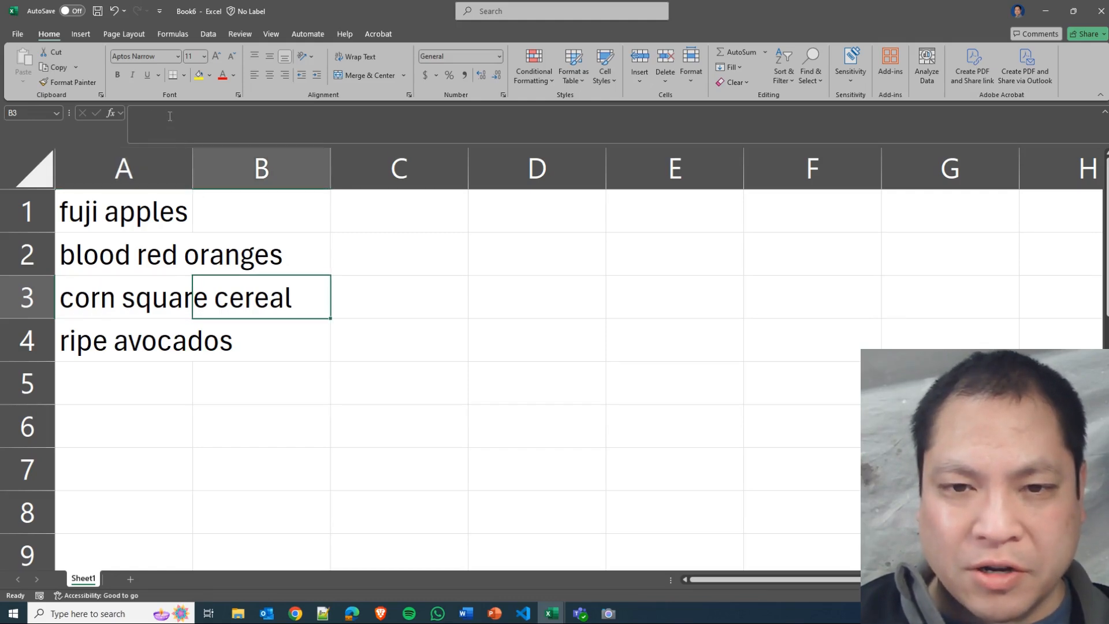
click(160, 312)
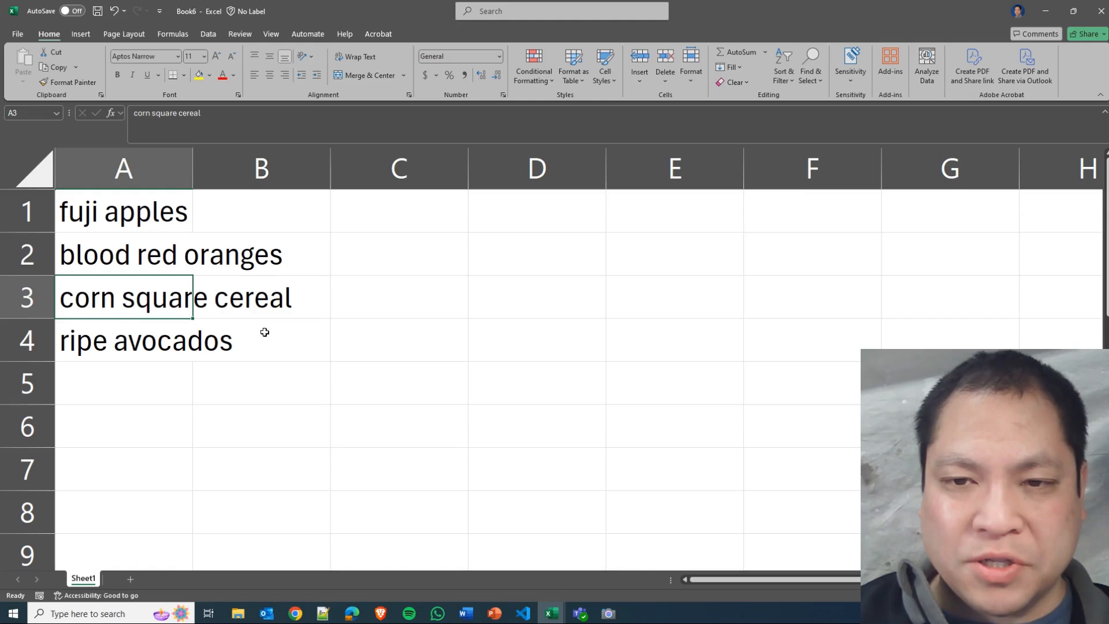
Enter the prices 0.79, 1.29, 5.00 and 3.50 in cells B1 to B4 beside the items.
click(275, 214)
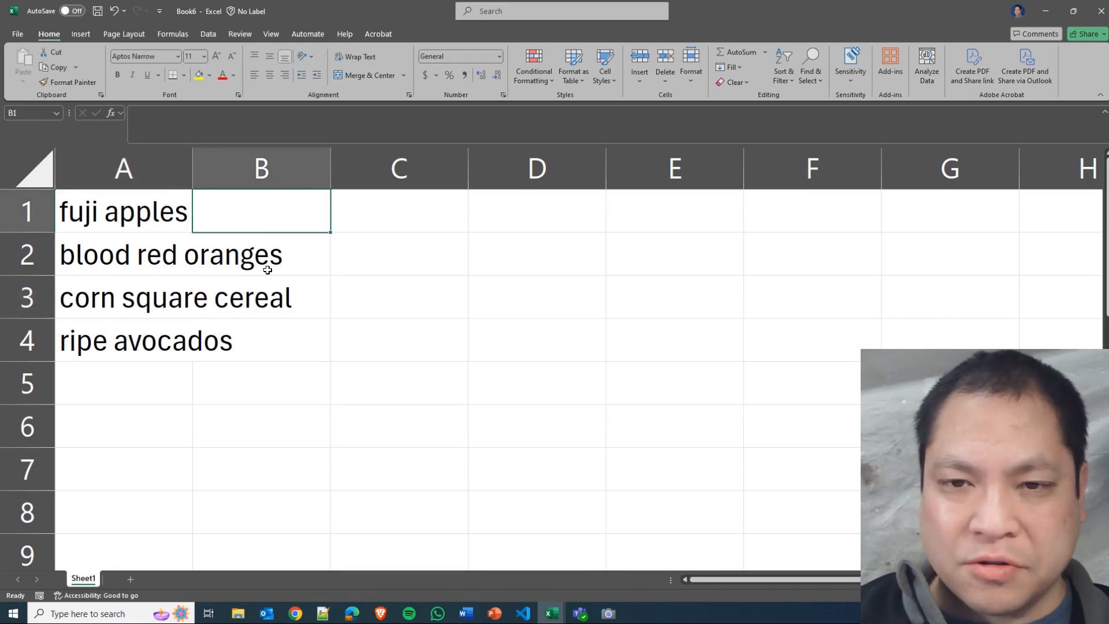
text(0.79)
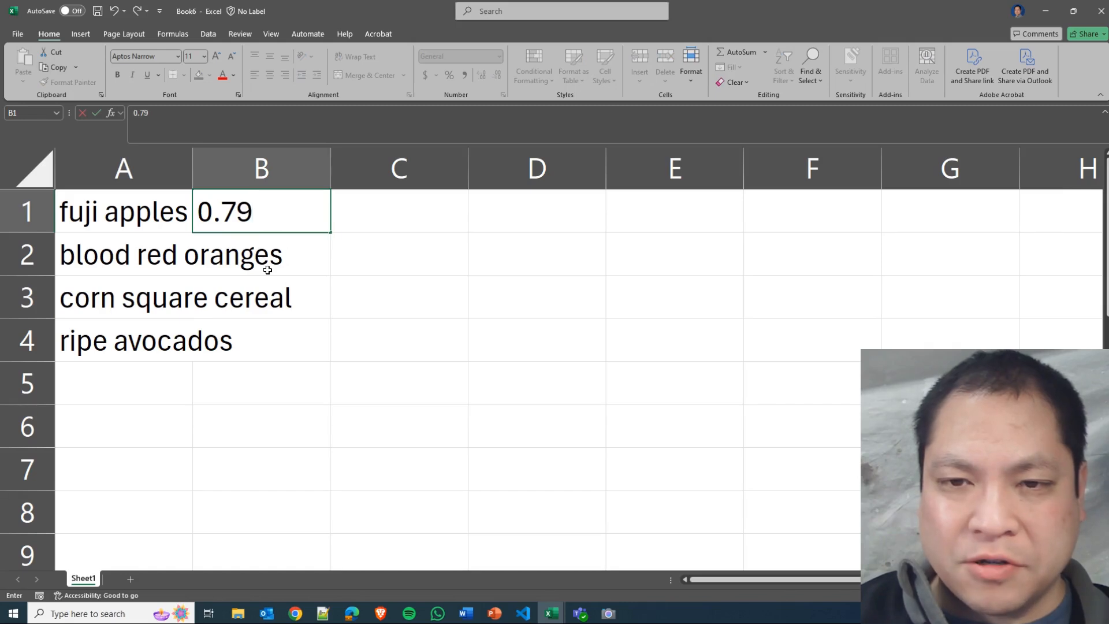
key(Return)
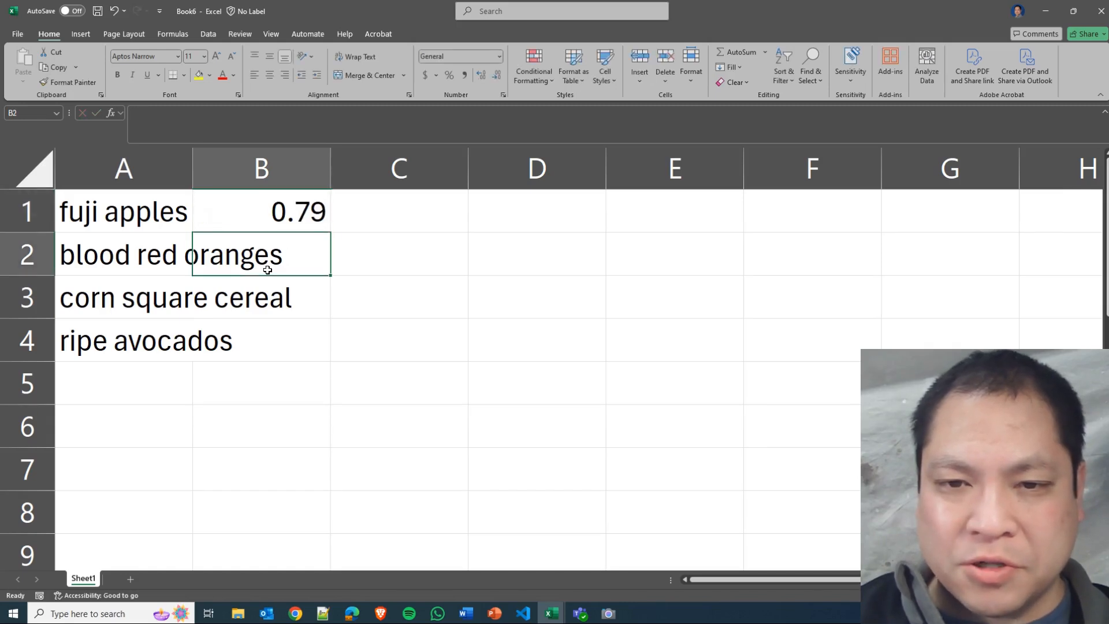
text(1.29)
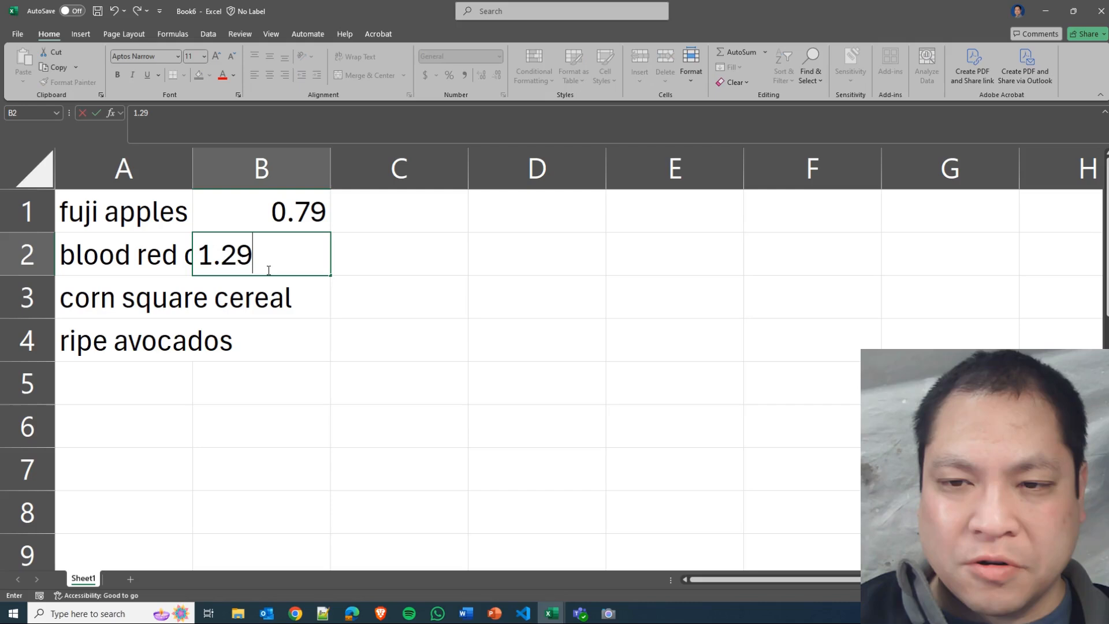
key(Return)
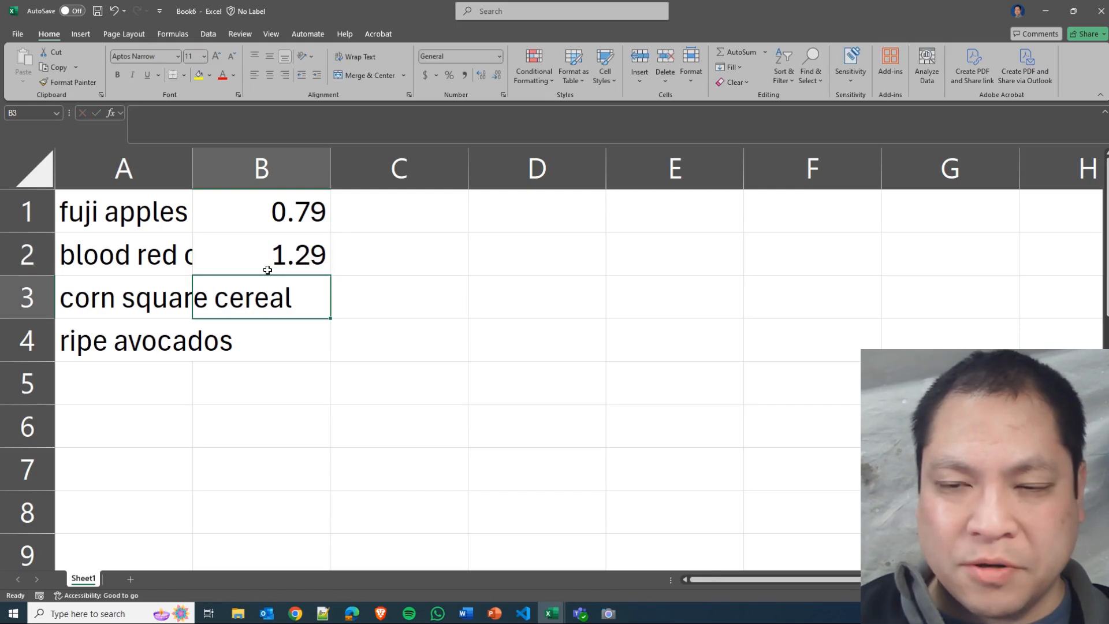
text(5.00)
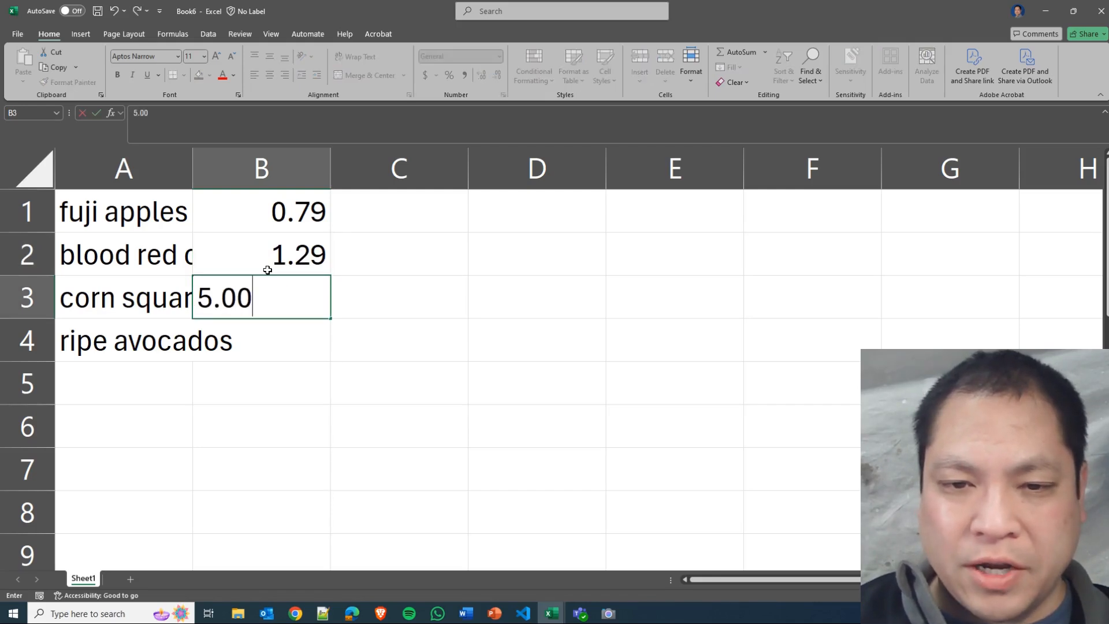
key(Return)
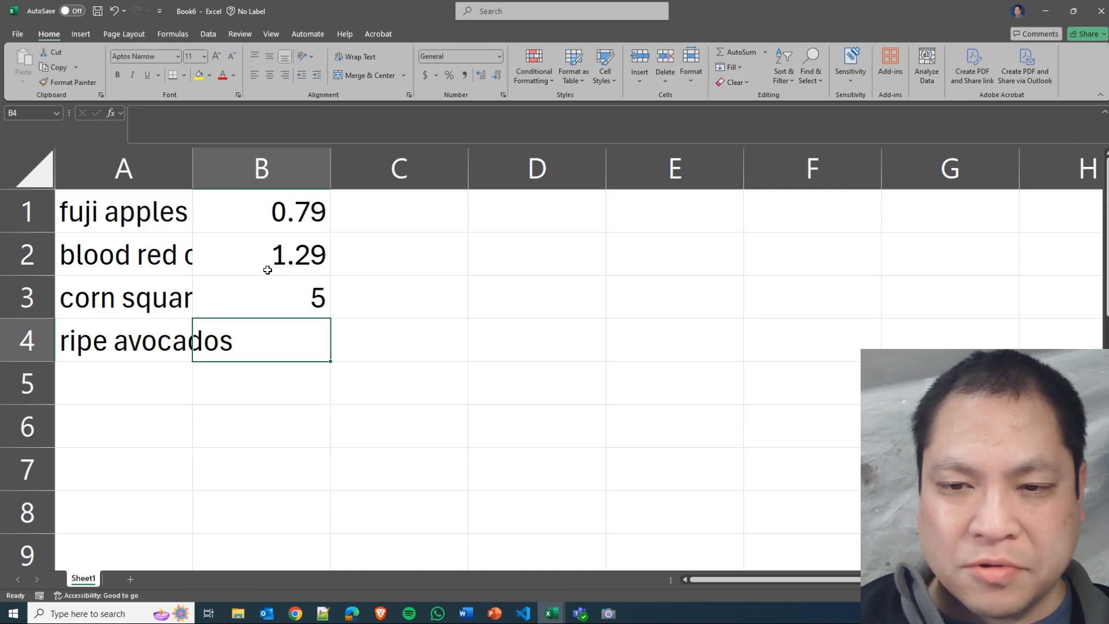
text(3.50)
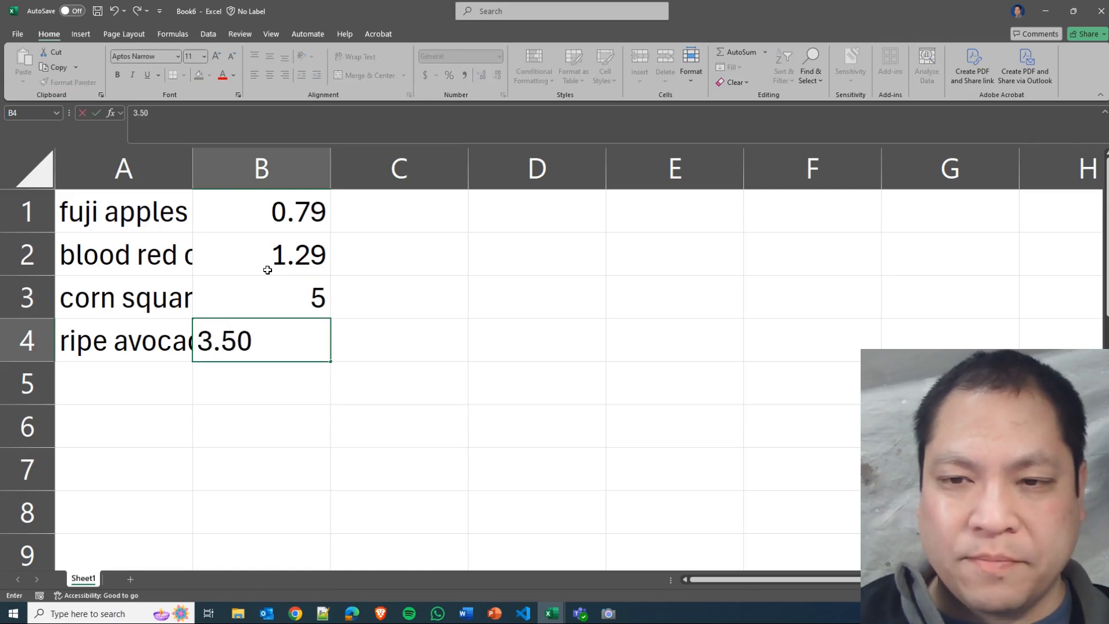
key(Return)
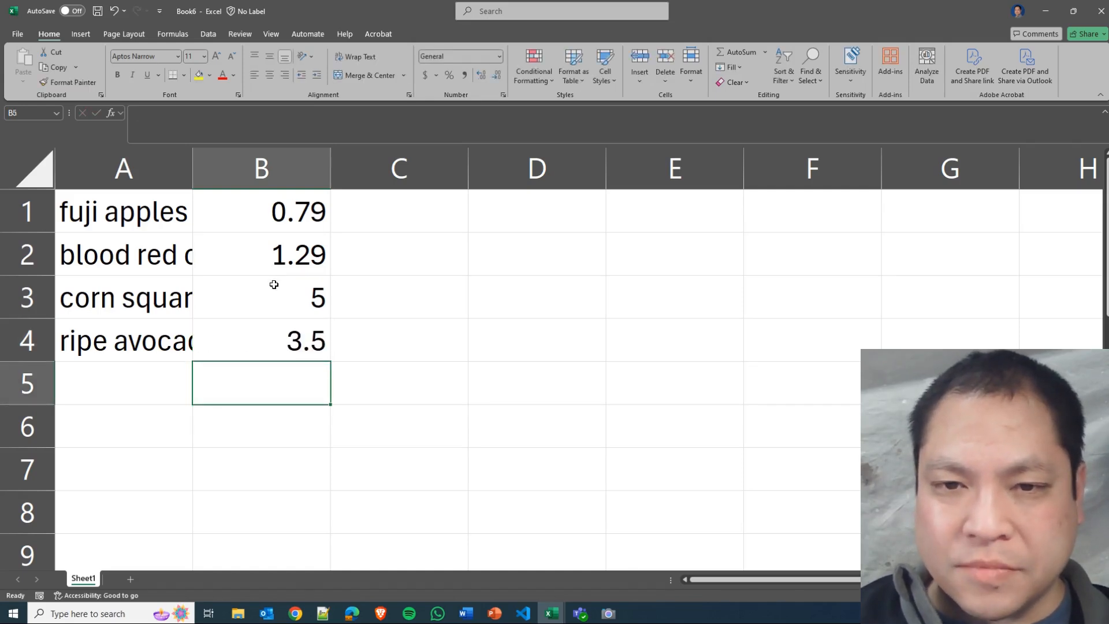
Review the prices in cells B1 to B3 and the item names in cells A1 and A2.
click(260, 215)
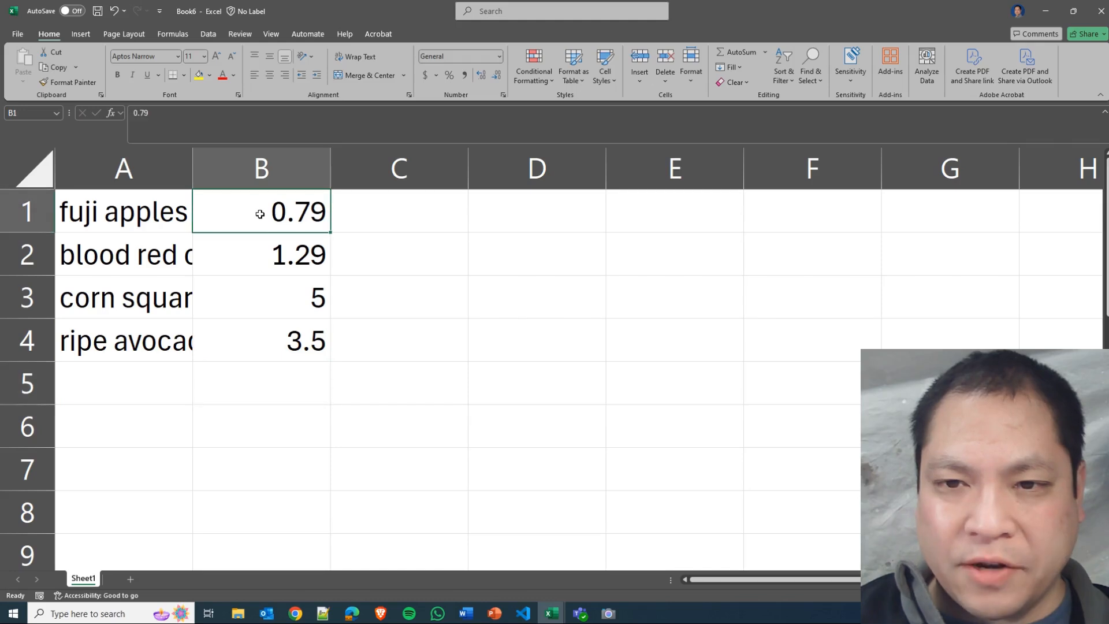
click(269, 248)
click(271, 192)
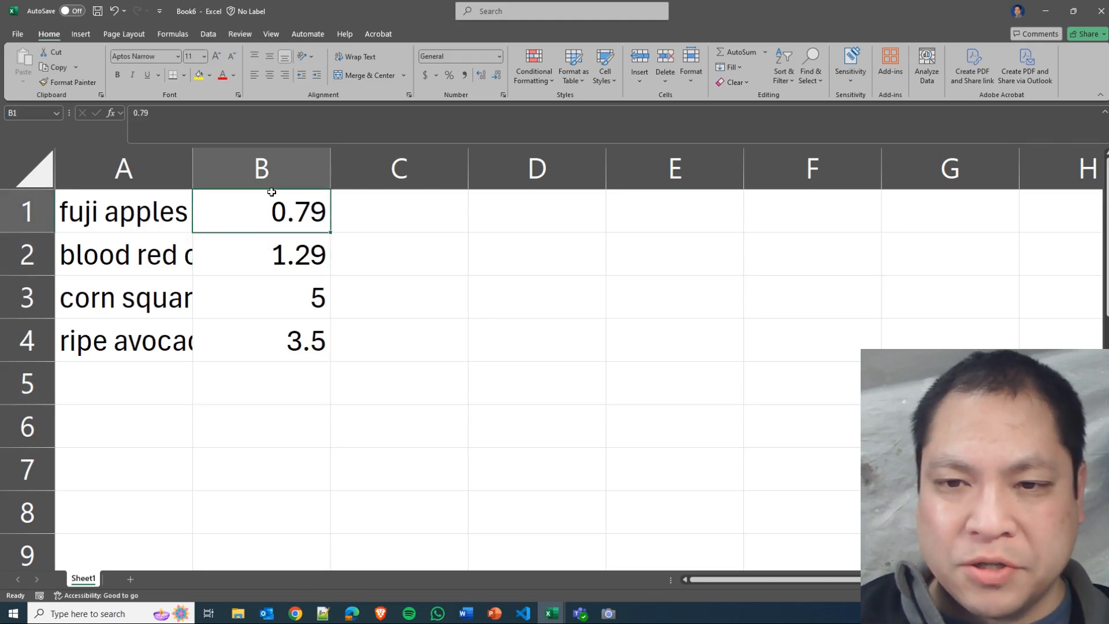
click(274, 241)
click(273, 299)
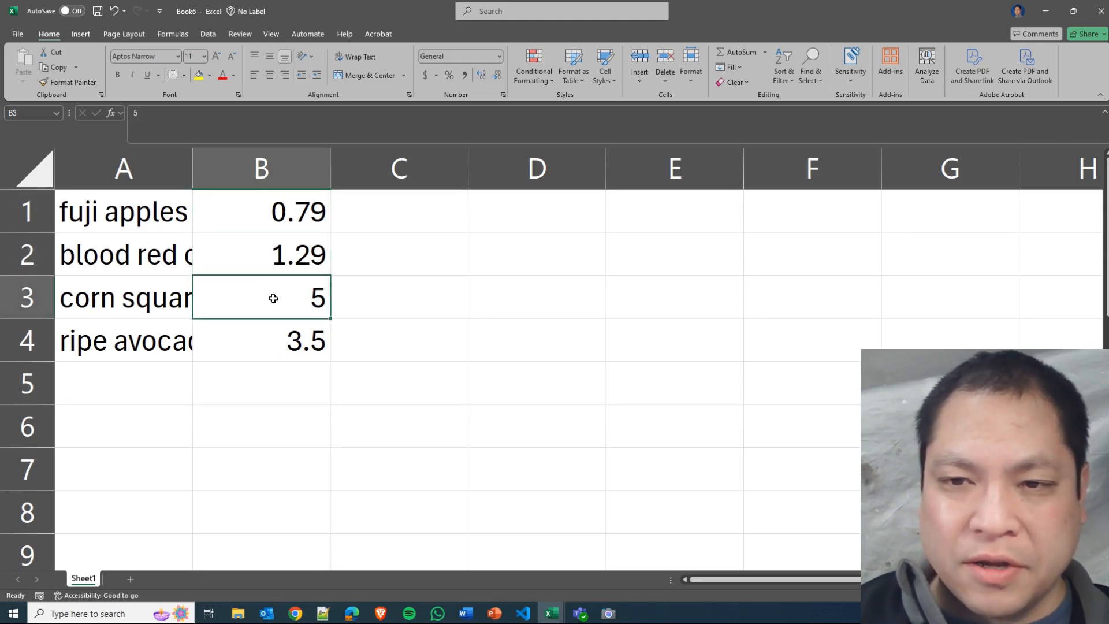
click(272, 212)
click(260, 251)
click(265, 292)
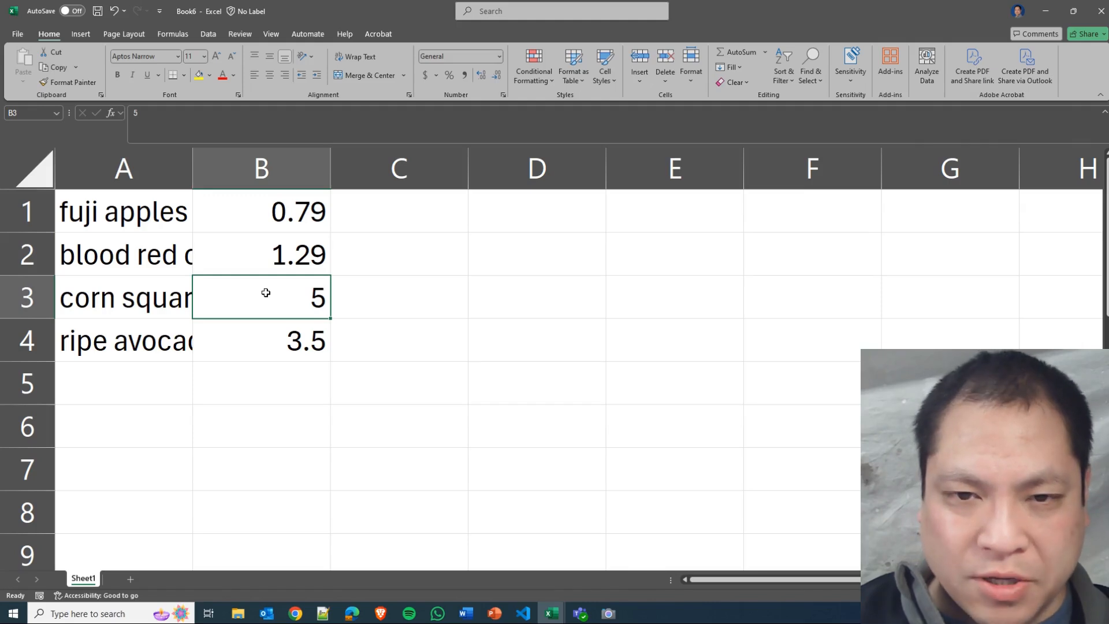
click(158, 215)
click(162, 250)
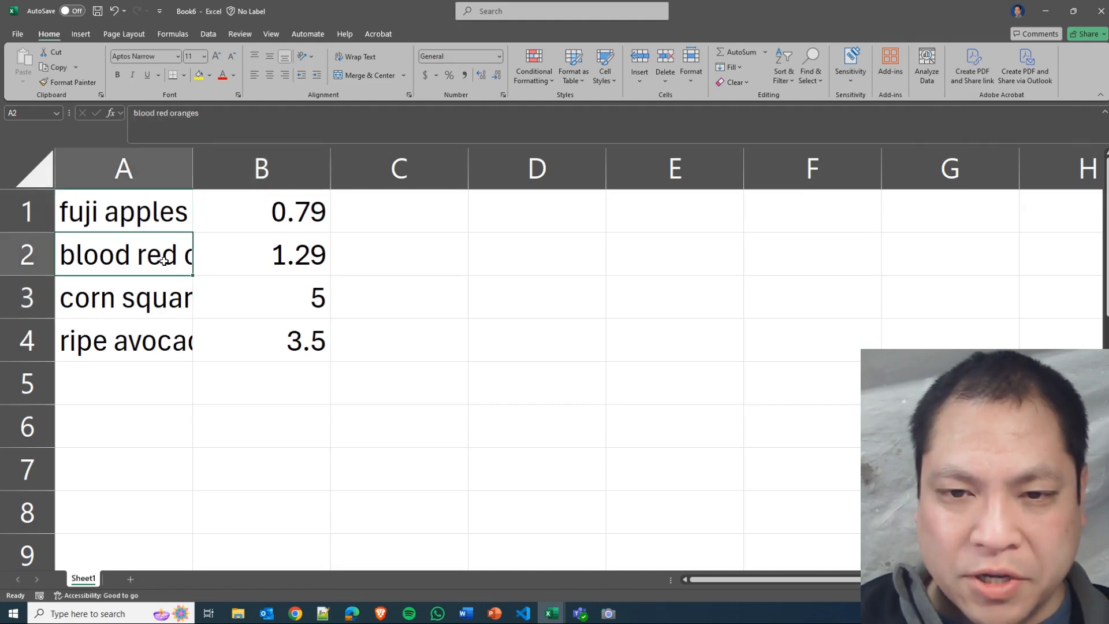
Check the full item names in cells A2 to A4 against the neighbouring price in cell B2.
click(173, 308)
click(173, 333)
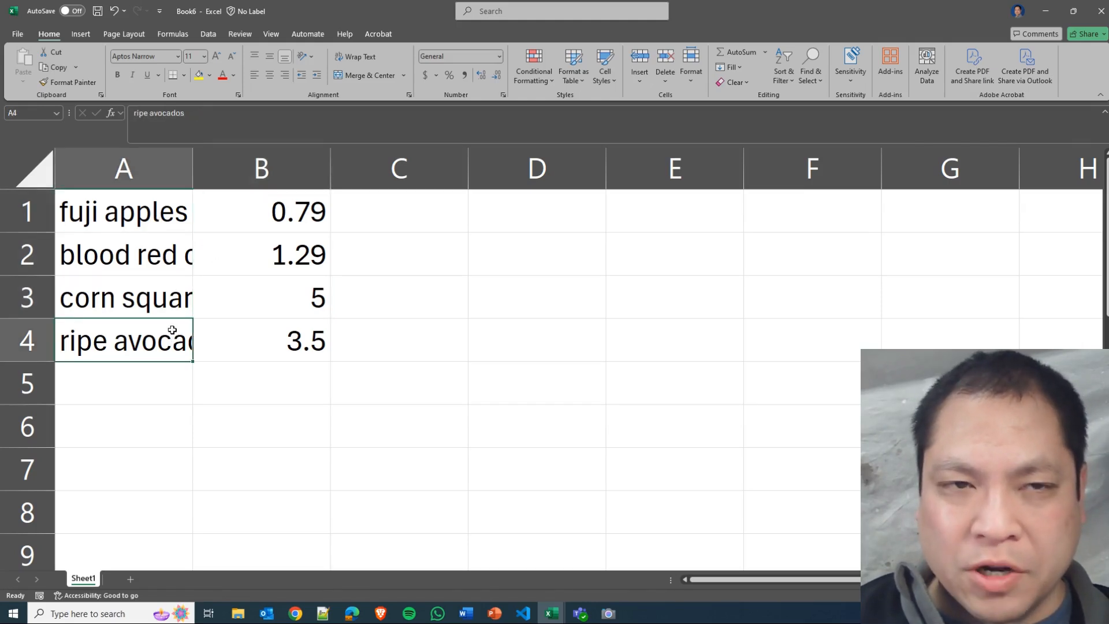
click(174, 263)
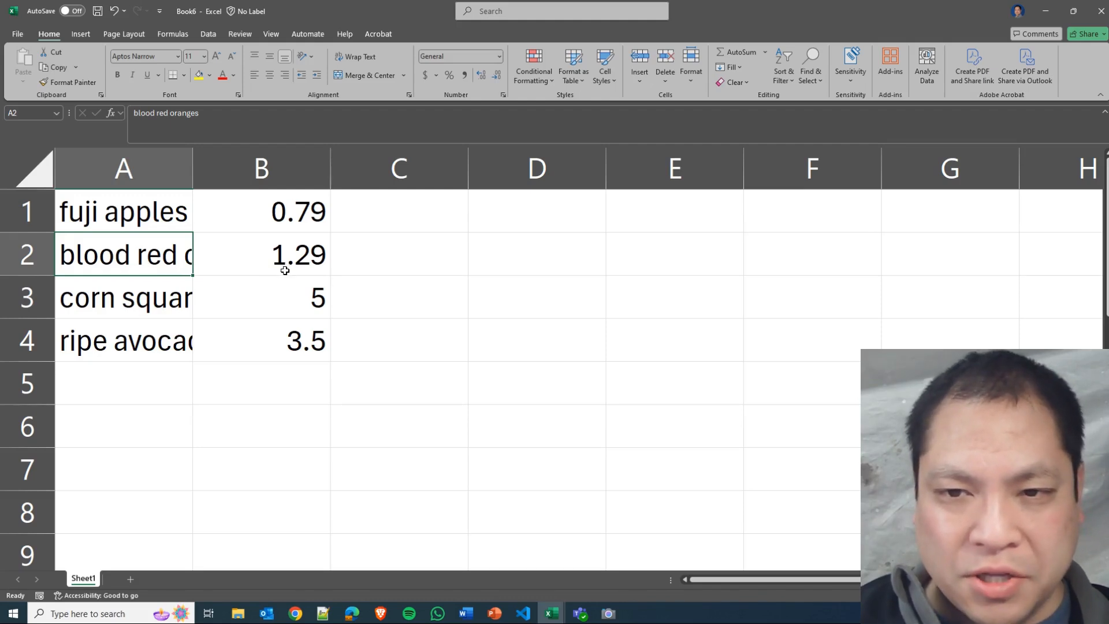
click(208, 271)
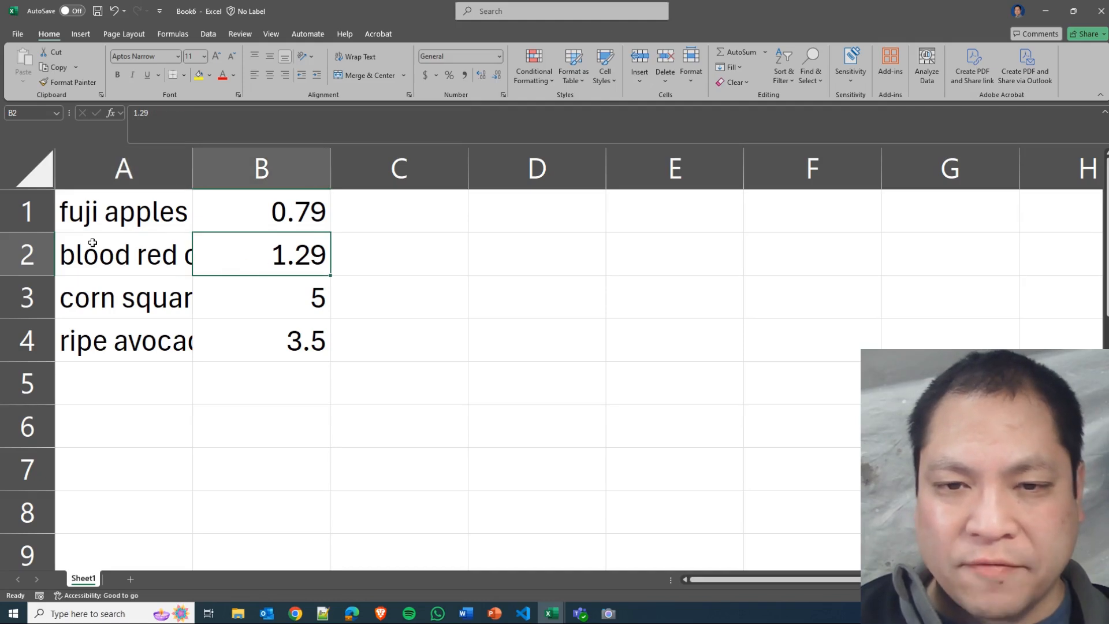
click(146, 254)
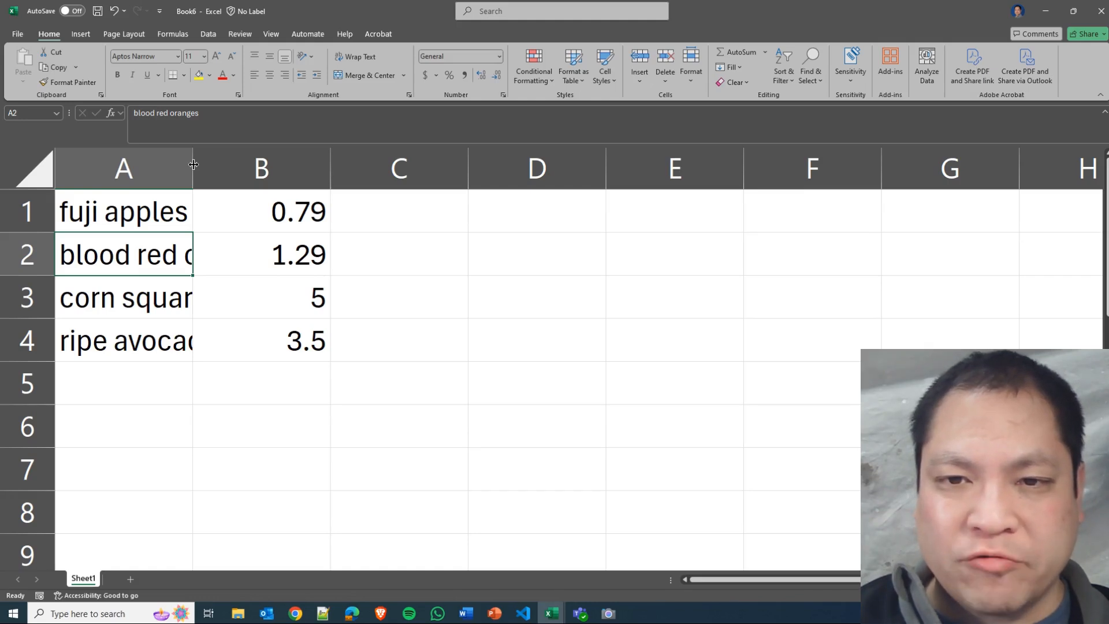
Widen column A, narrow it slightly, and autofit its width to the longest item name.
drag(193, 165, 656, 174)
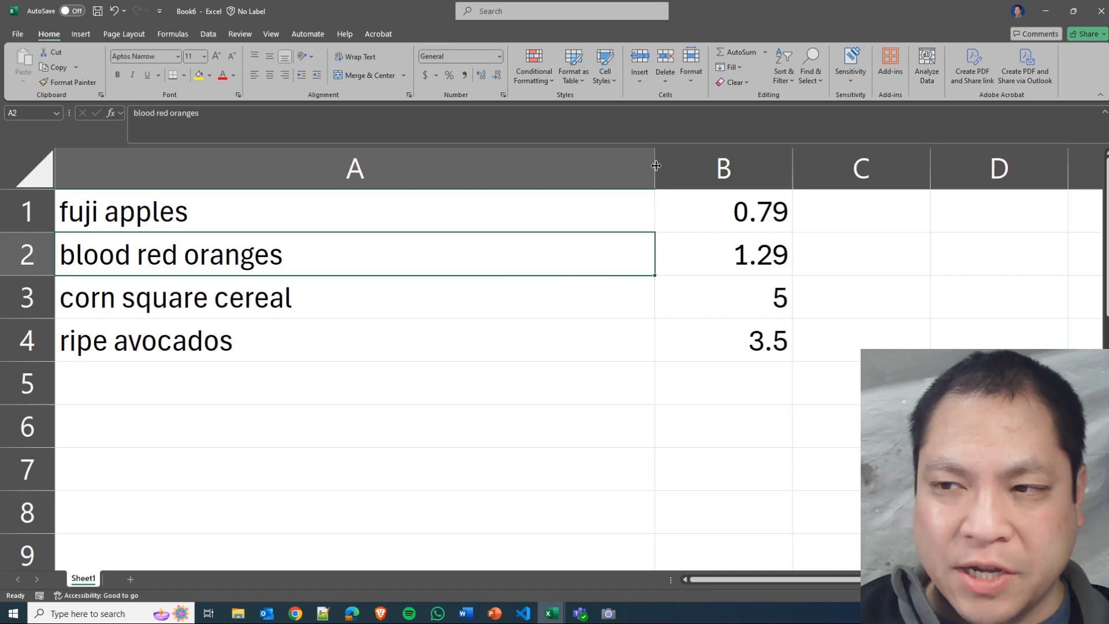
drag(657, 166, 599, 169)
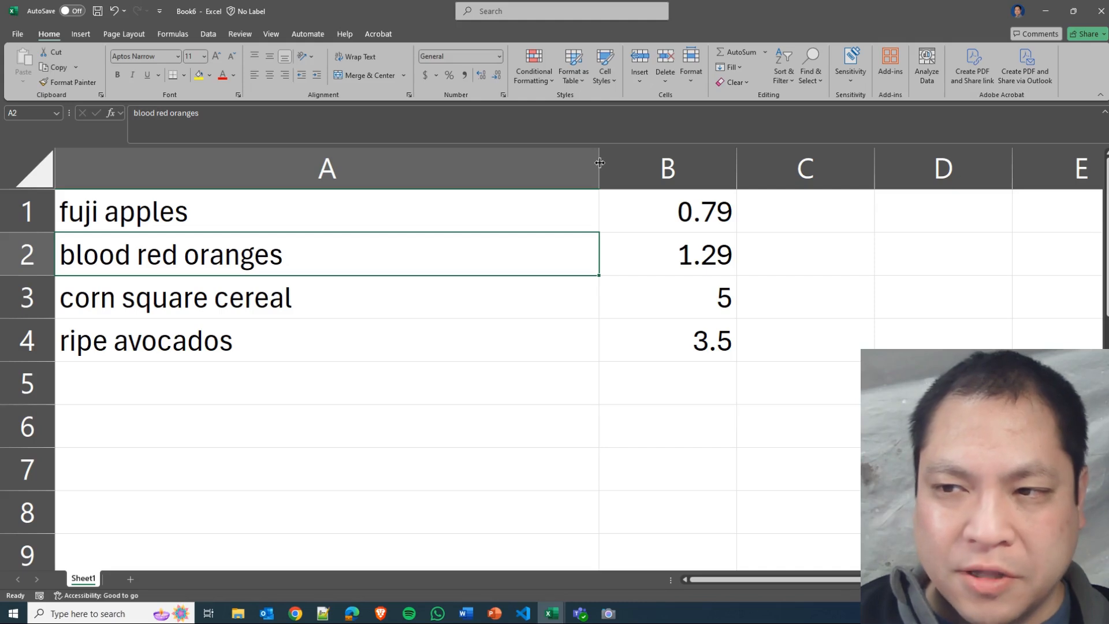
double_click(600, 163)
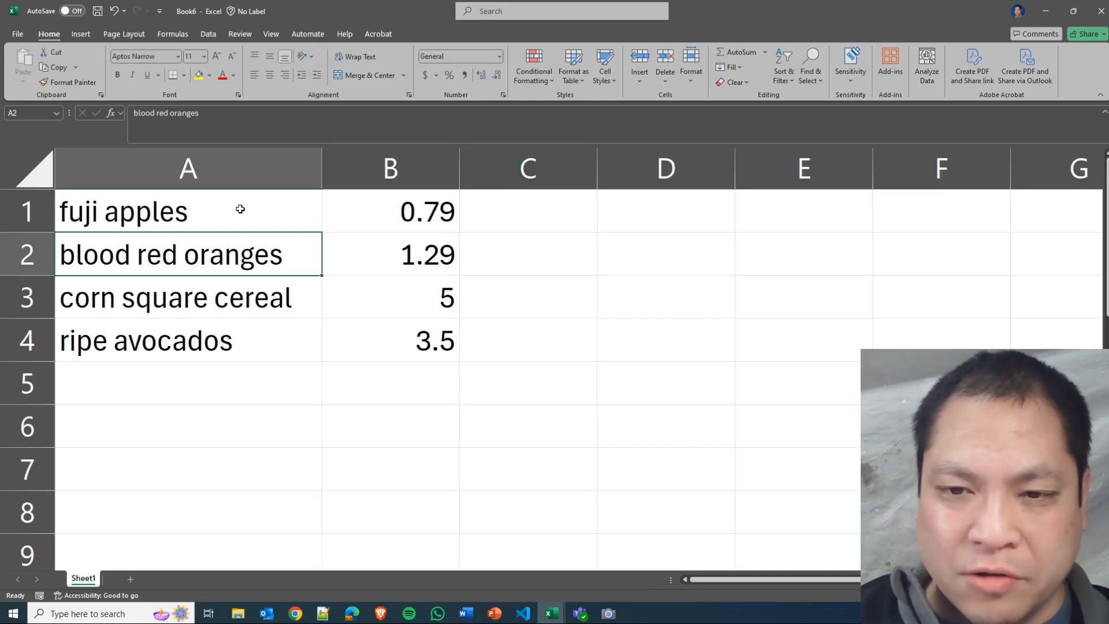
click(283, 302)
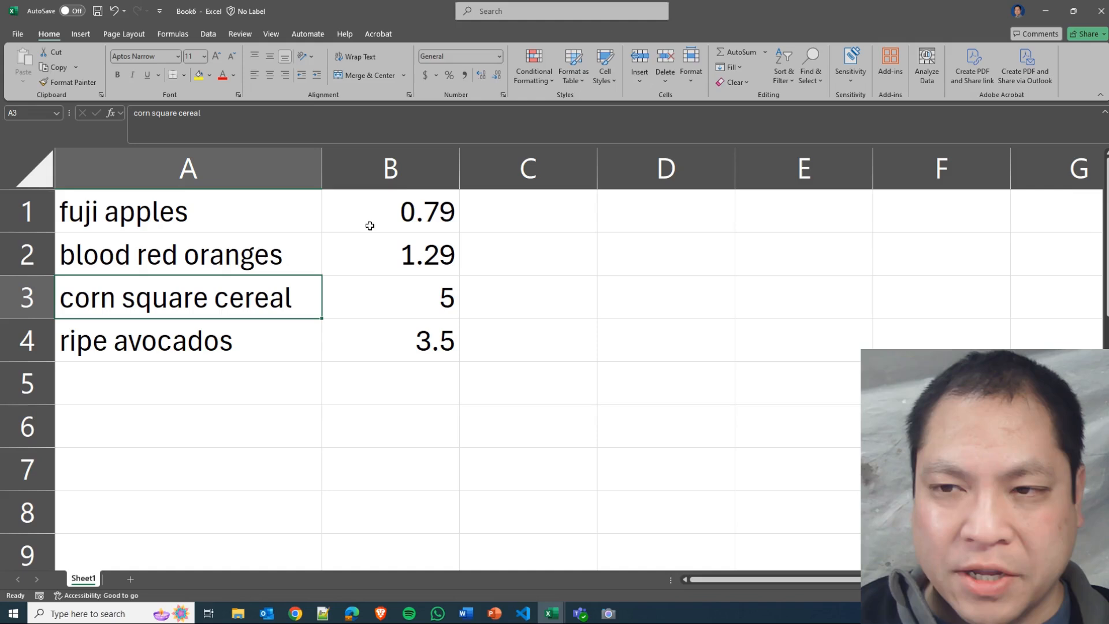
Autofit column B to its prices, then widen it manually to slightly less than the width of column A.
click(446, 171)
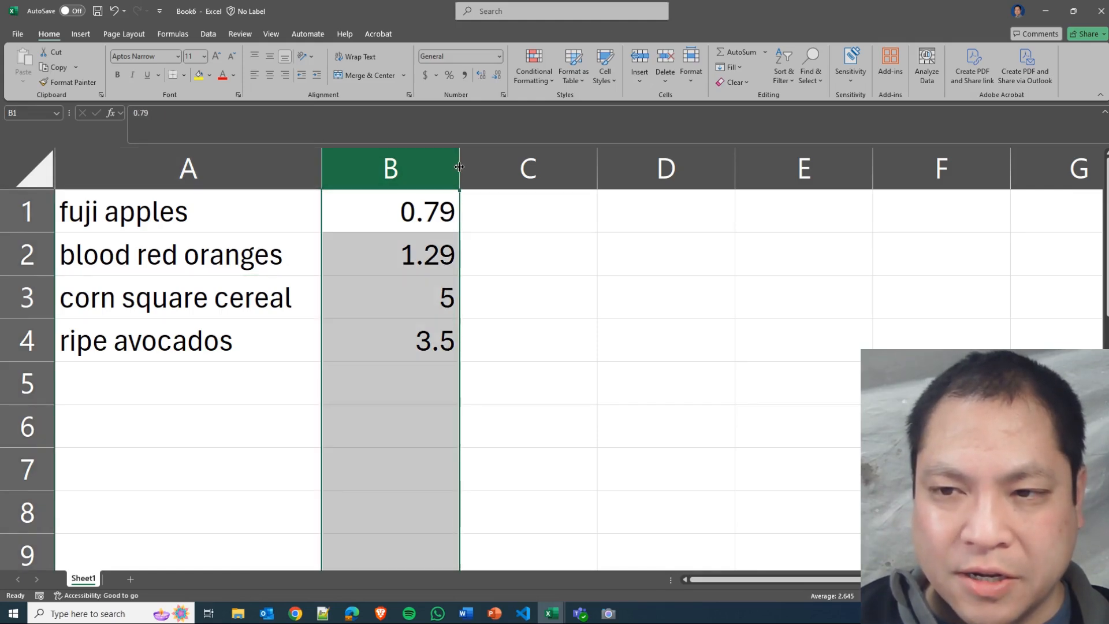
drag(460, 167, 460, 167)
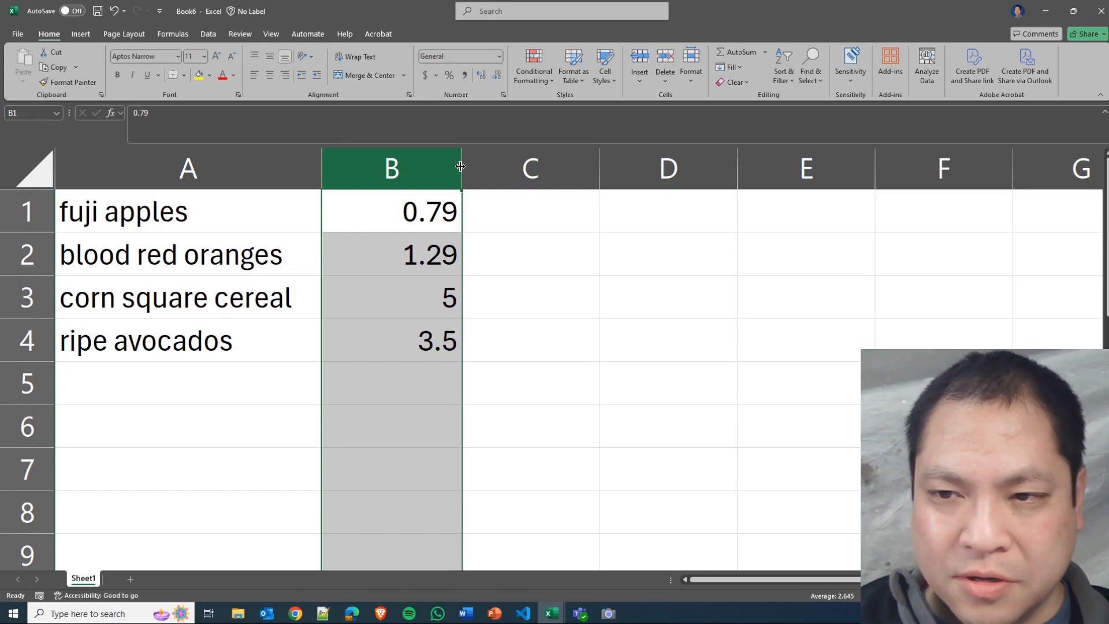
double_click(461, 164)
click(354, 228)
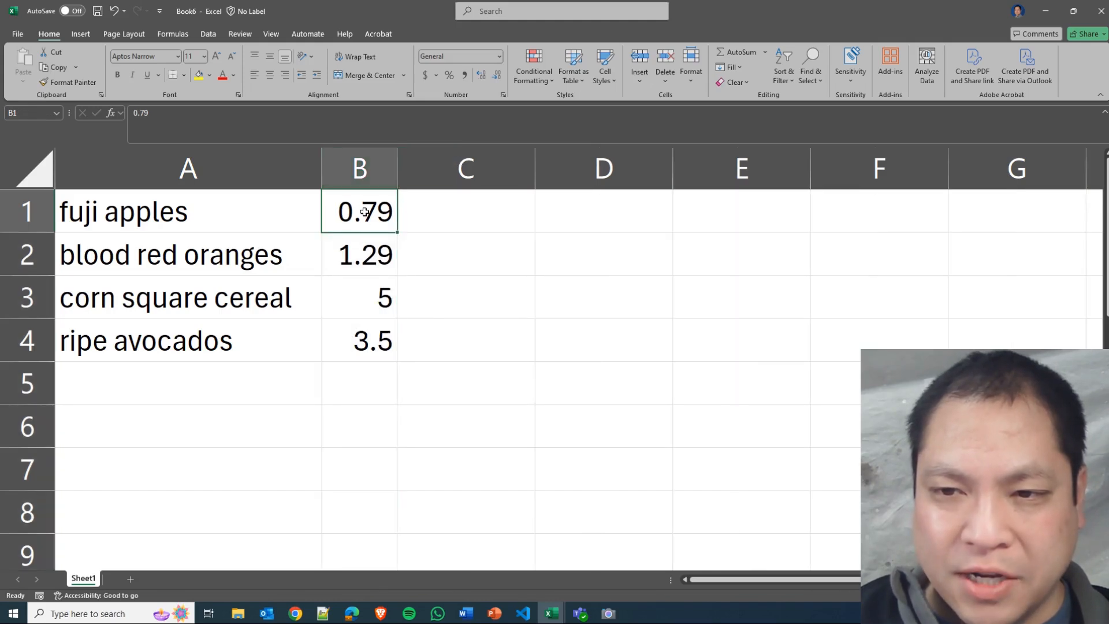
click(357, 258)
click(363, 215)
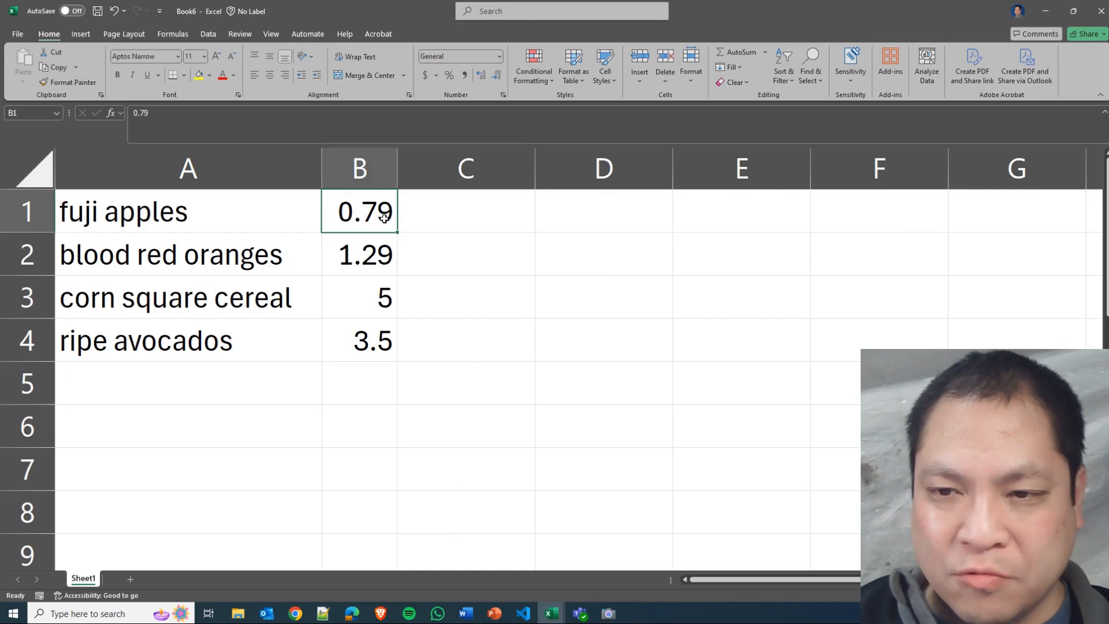
click(373, 258)
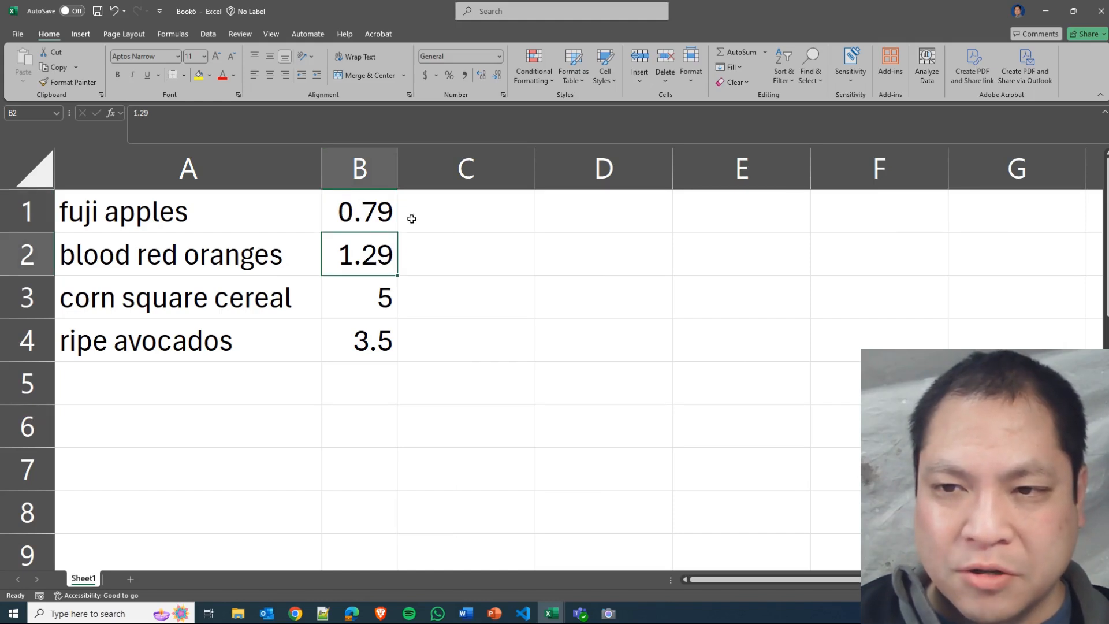
drag(401, 172, 571, 168)
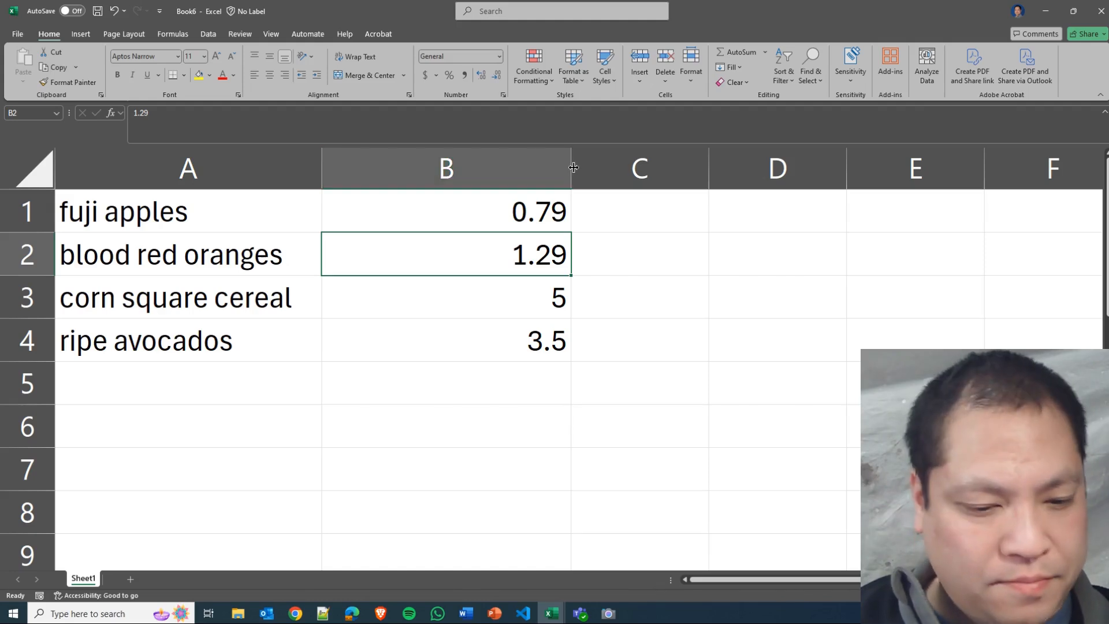
drag(571, 168, 563, 169)
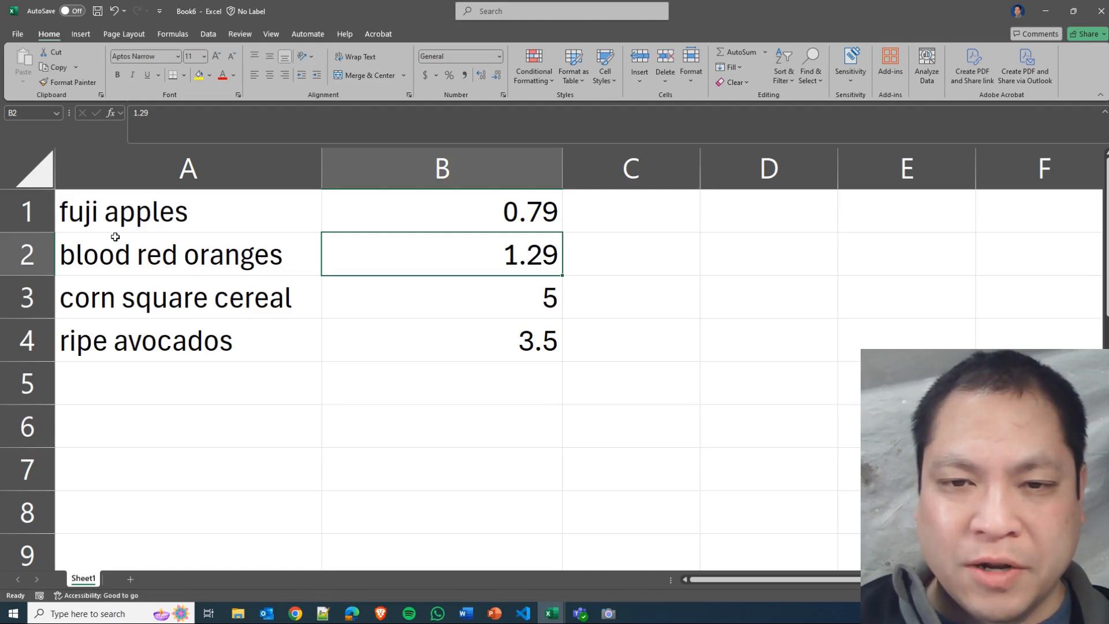
Sort the grocery list alphabetically by the item names in column A, from A to Z.
drag(134, 210, 129, 352)
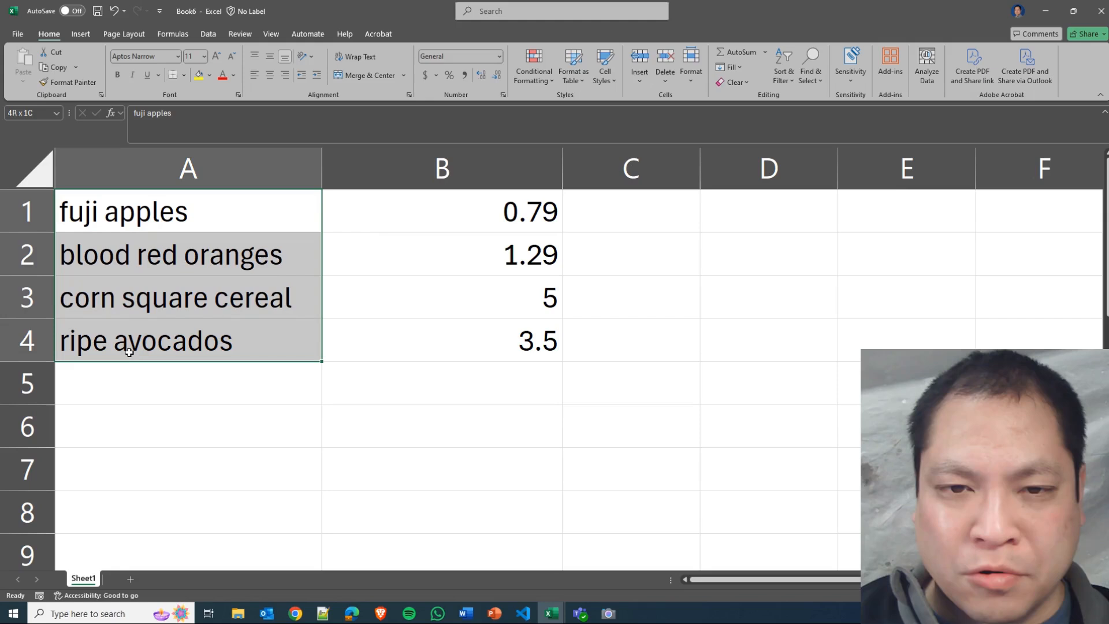
click(179, 259)
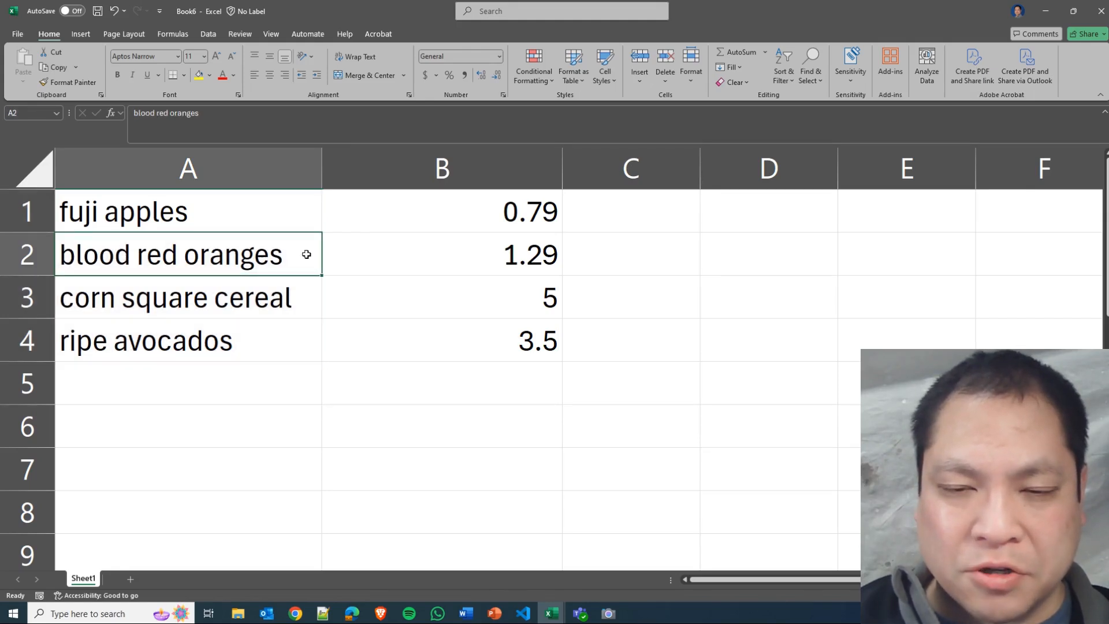
click(111, 298)
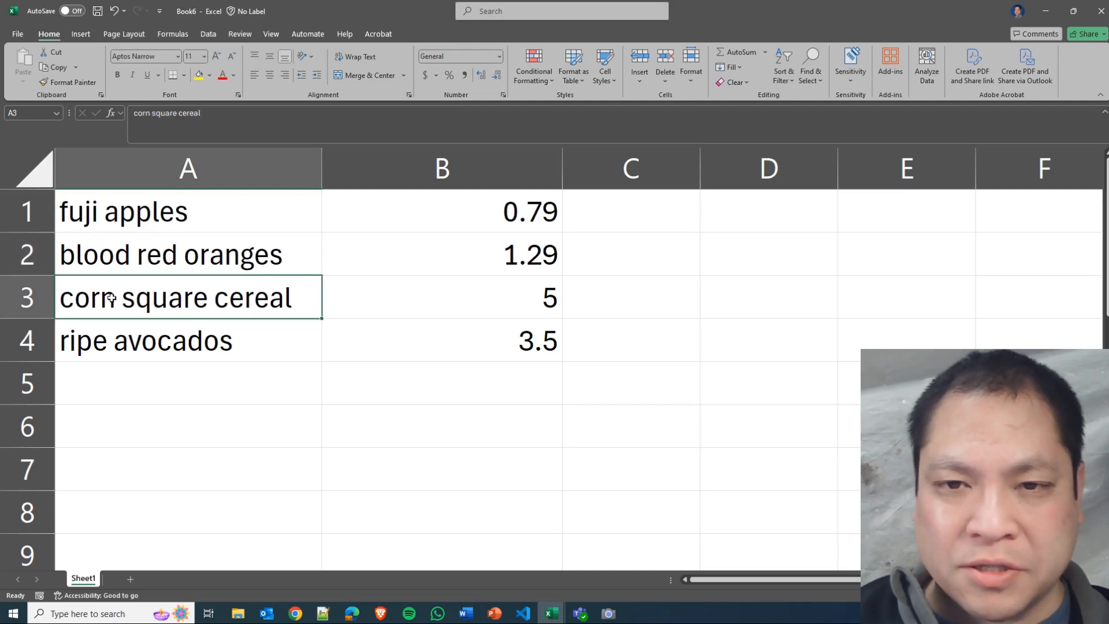
click(216, 252)
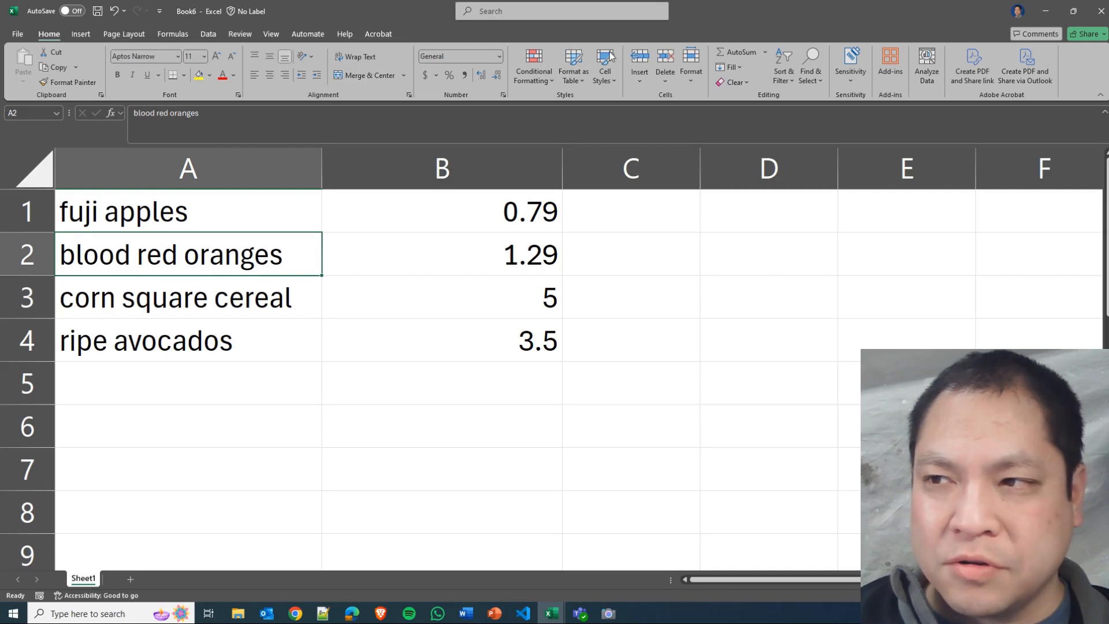
click(786, 63)
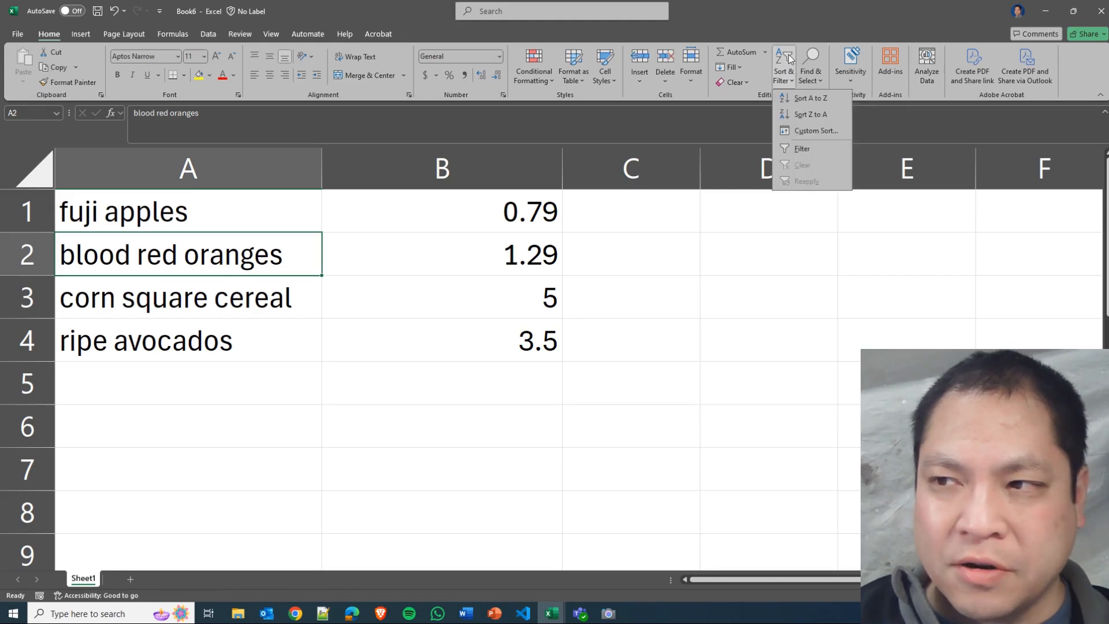
click(809, 98)
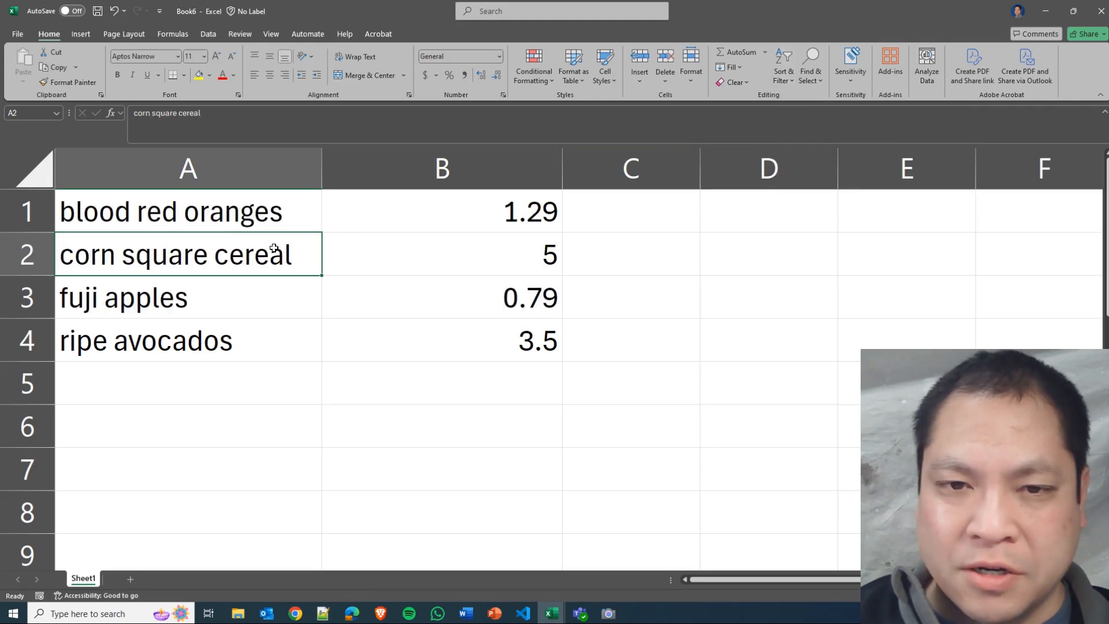
Review the order of the item names in A1 to A4 and the matching prices in B1:B4.
click(267, 224)
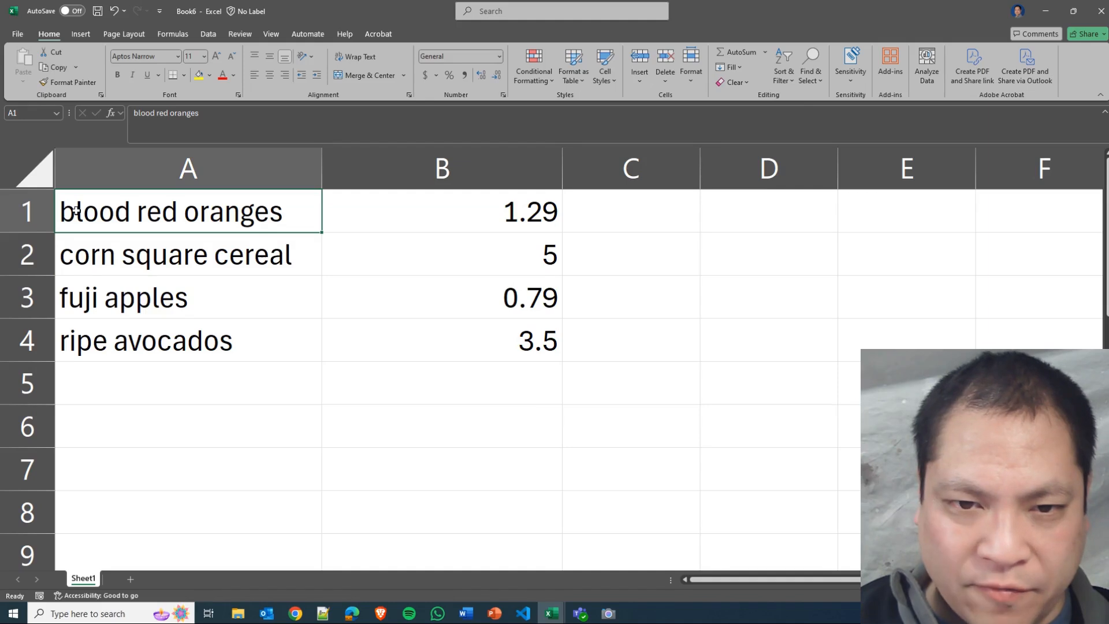
click(90, 252)
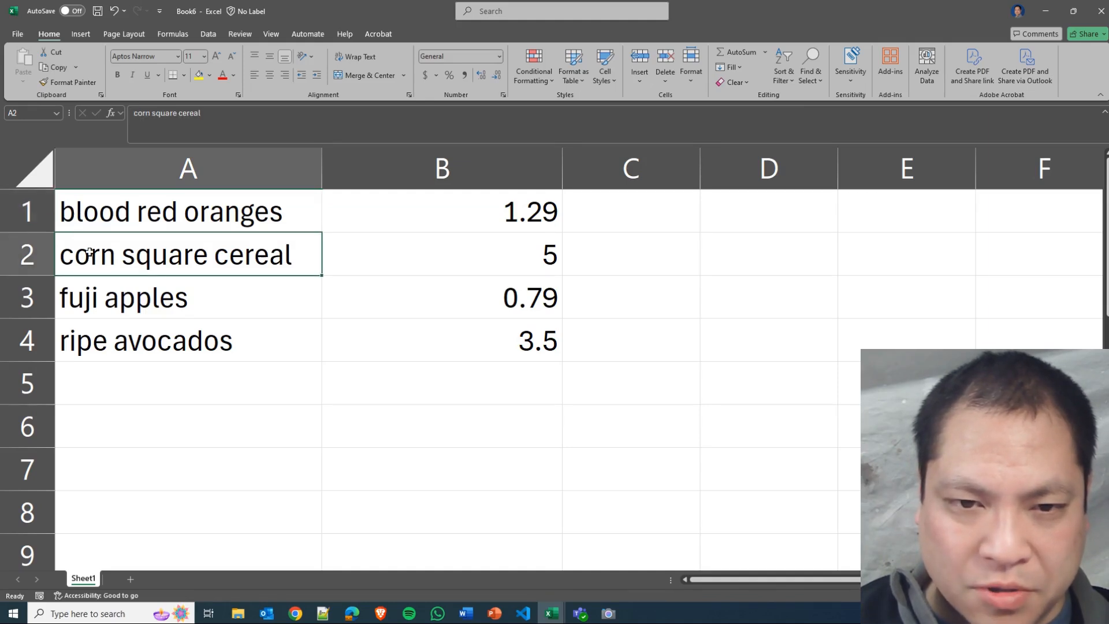
click(93, 296)
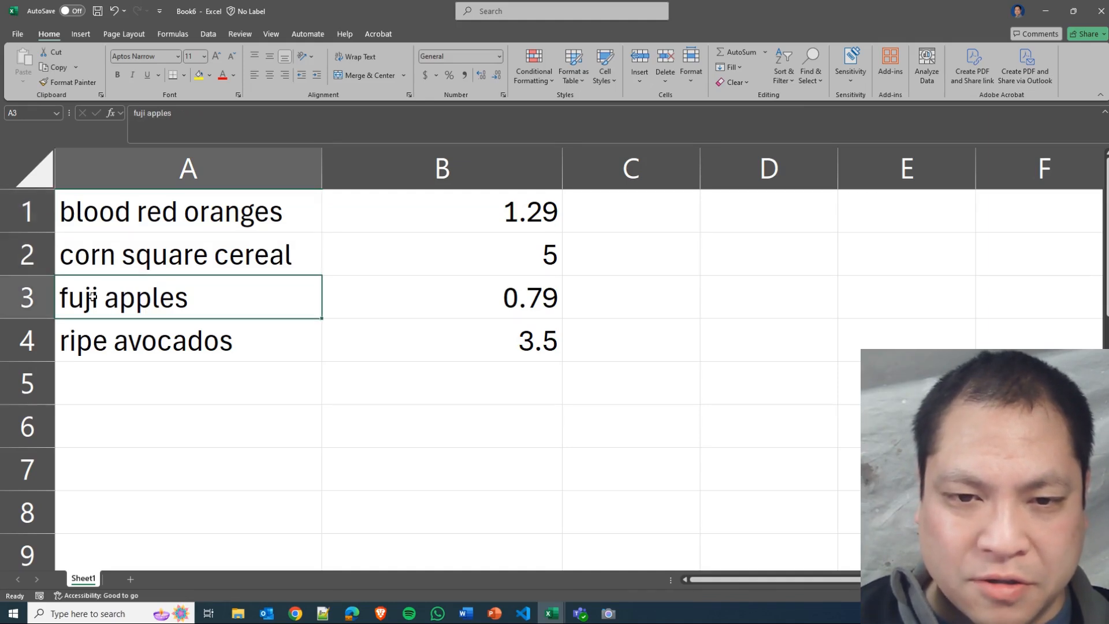
click(102, 340)
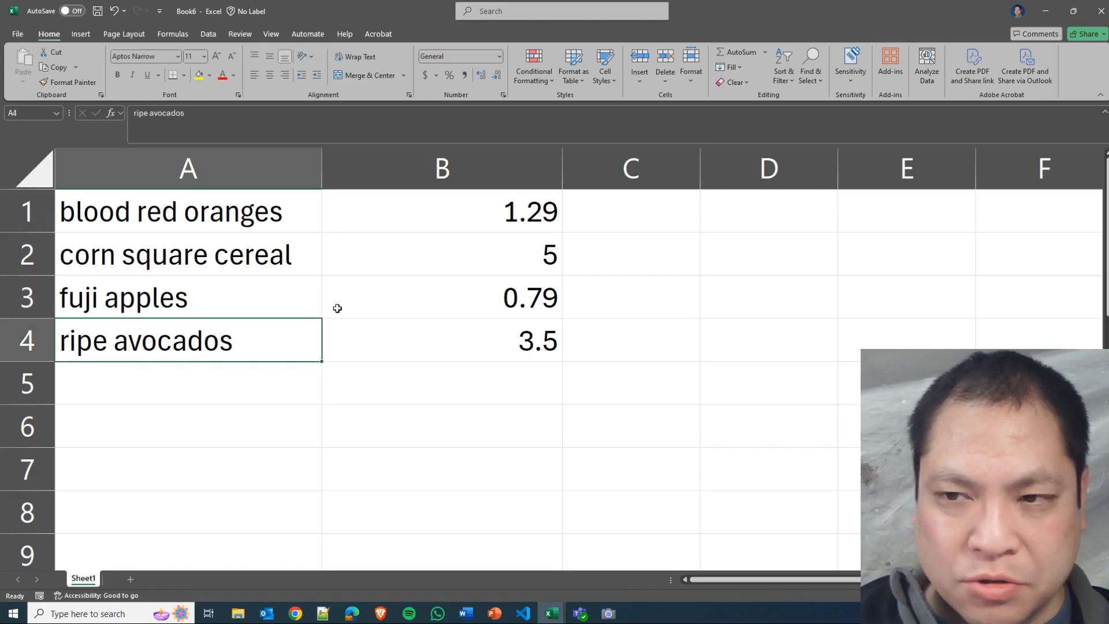
drag(444, 227, 452, 328)
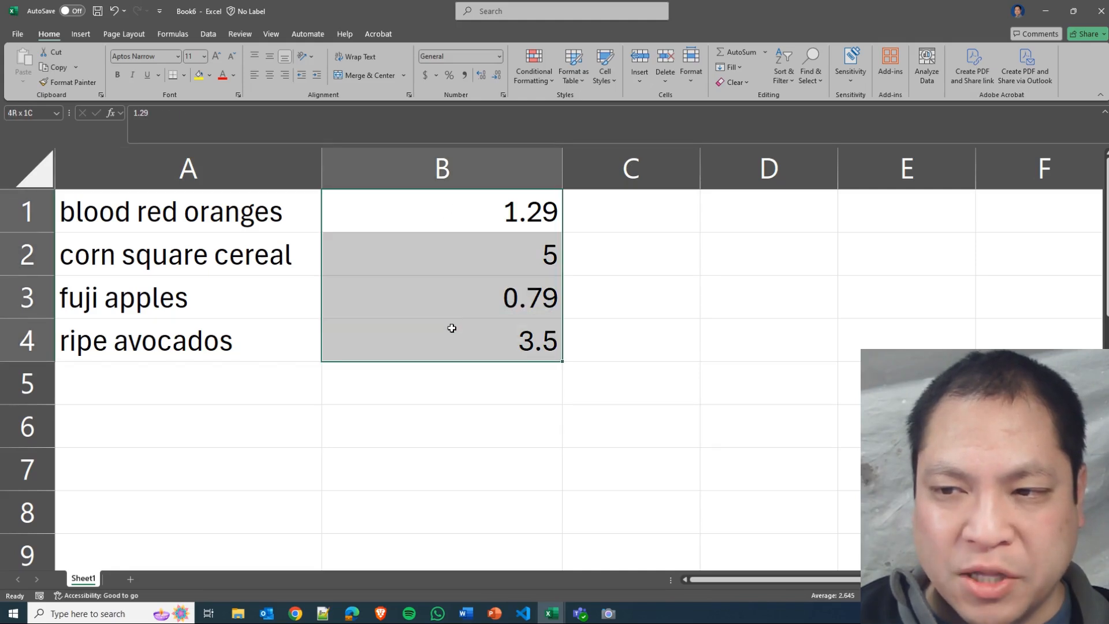
Use a custom sort to order the grocery list by the Column B cell values, Largest to Smallest, and select cell B1.
click(413, 294)
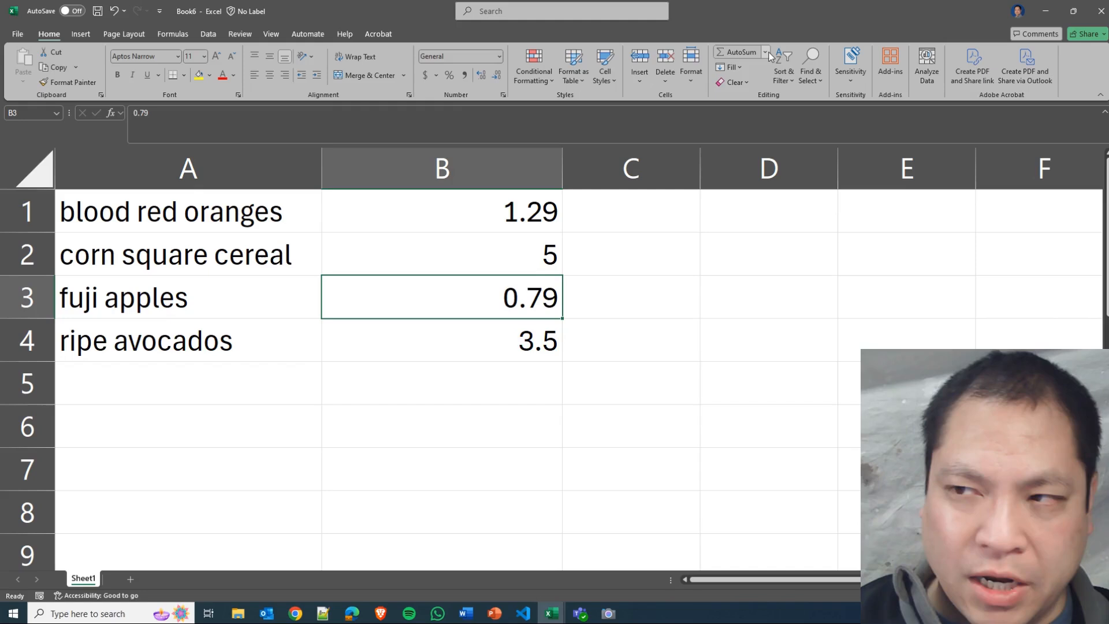
click(791, 79)
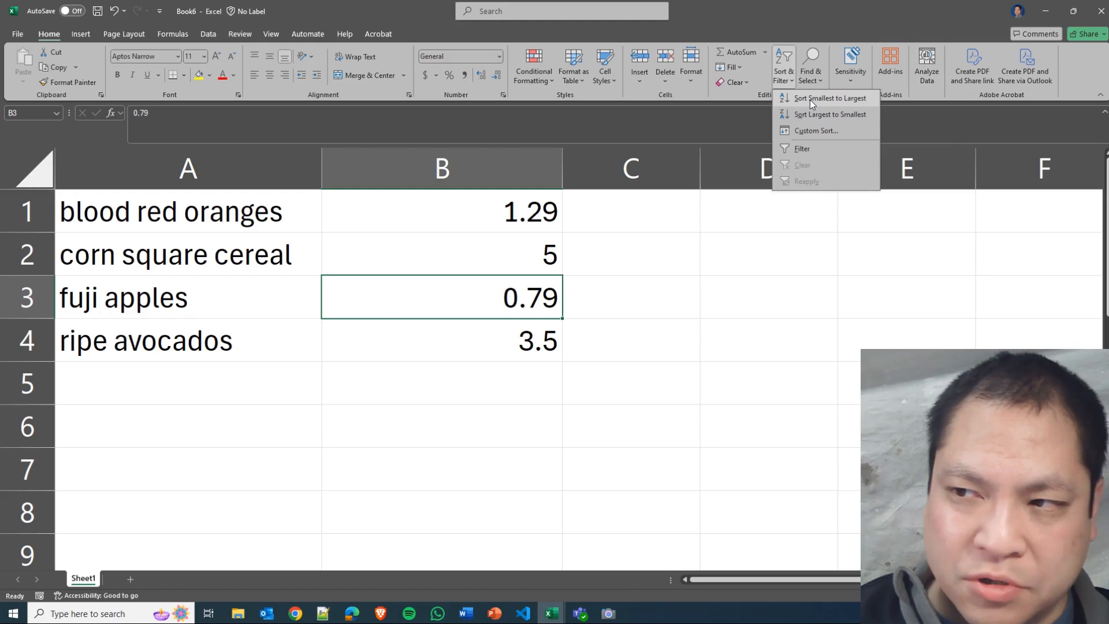
click(811, 130)
drag(799, 162, 827, 148)
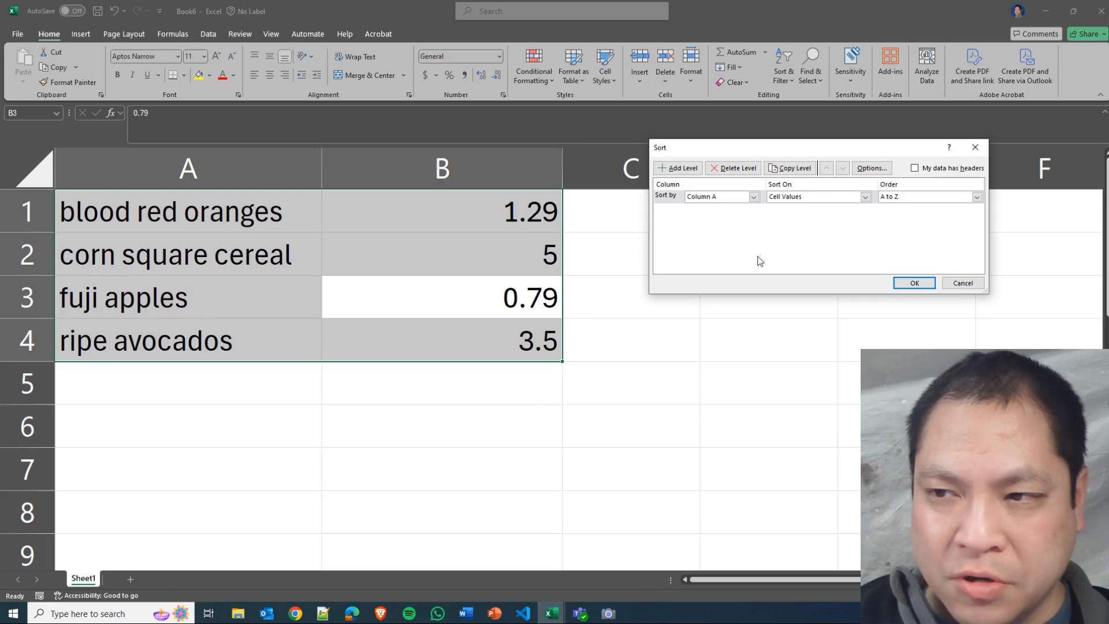
click(730, 196)
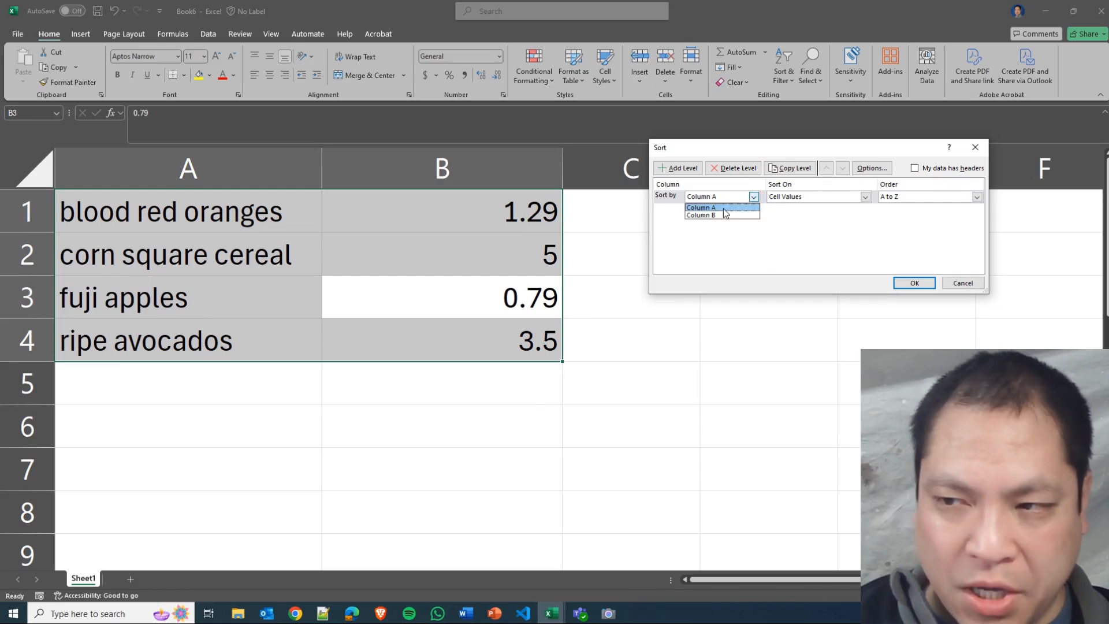
click(723, 215)
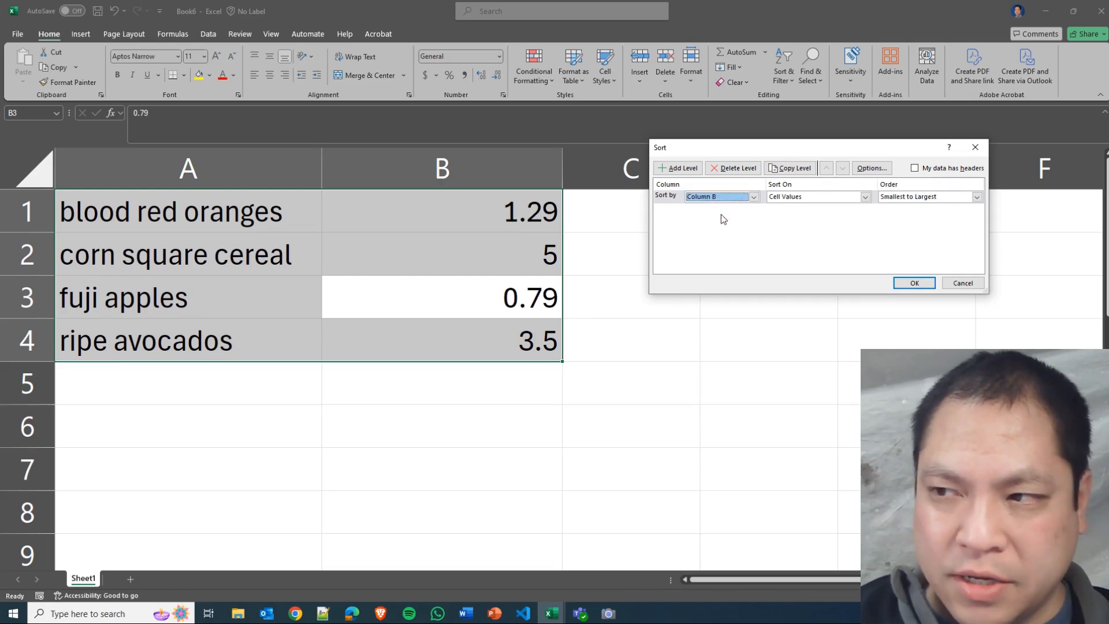
click(947, 198)
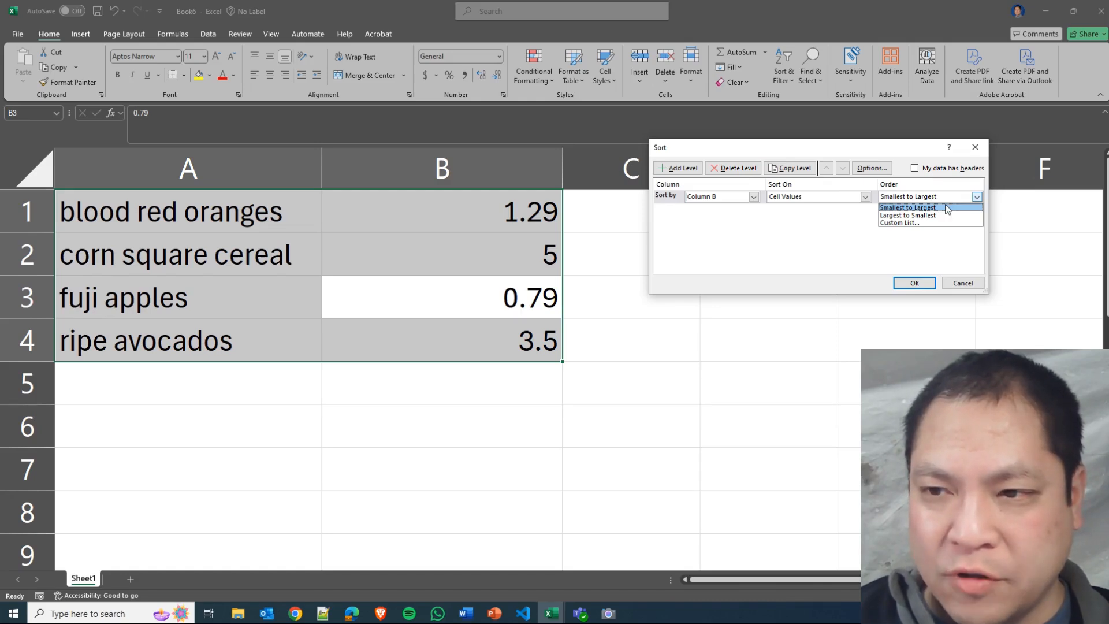
click(943, 216)
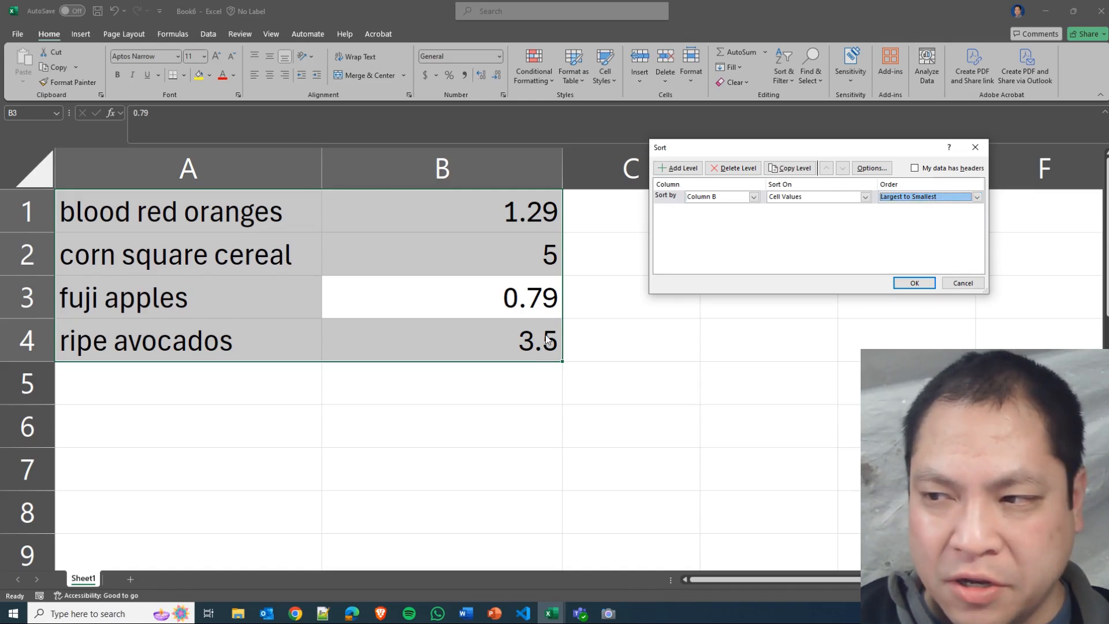
click(905, 282)
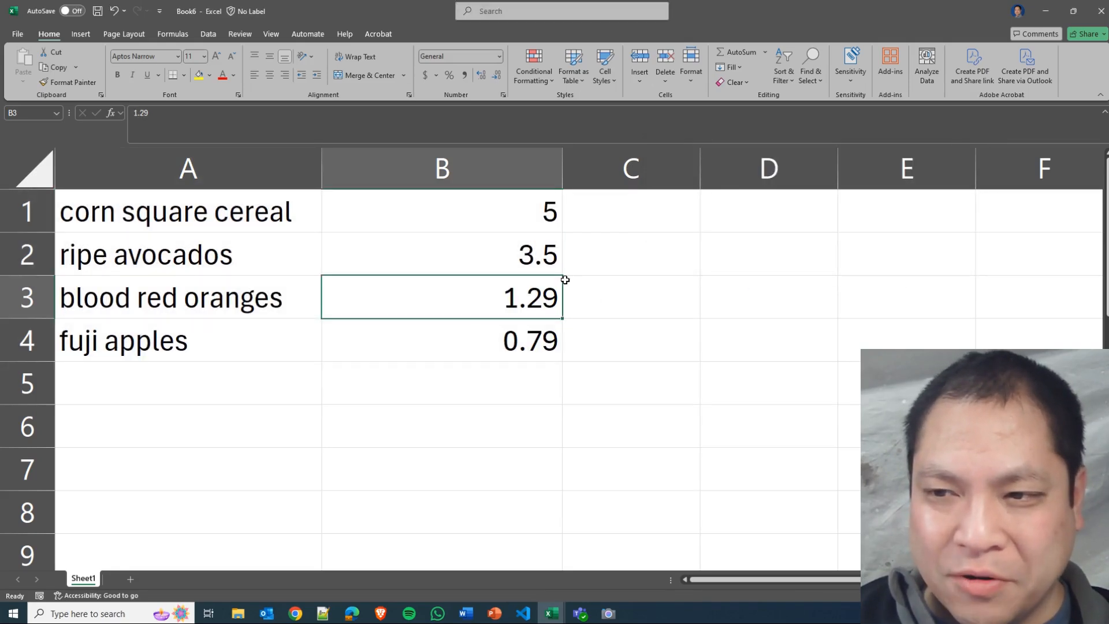
click(516, 219)
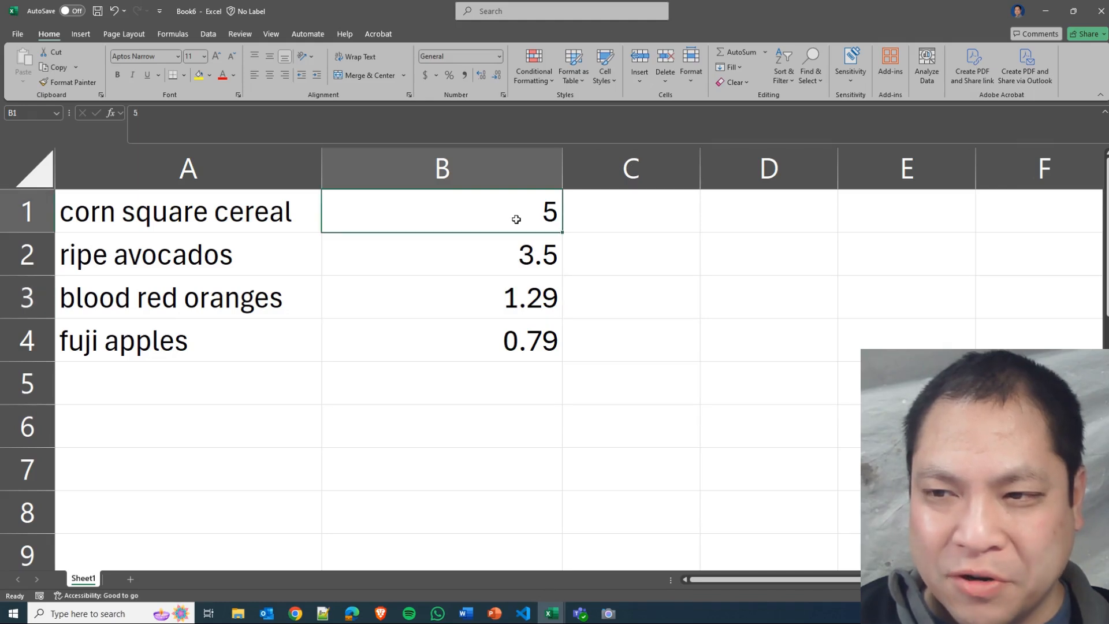
Check across rows 1 to 4 that each price in column B still matches its grocery item in column A.
click(511, 259)
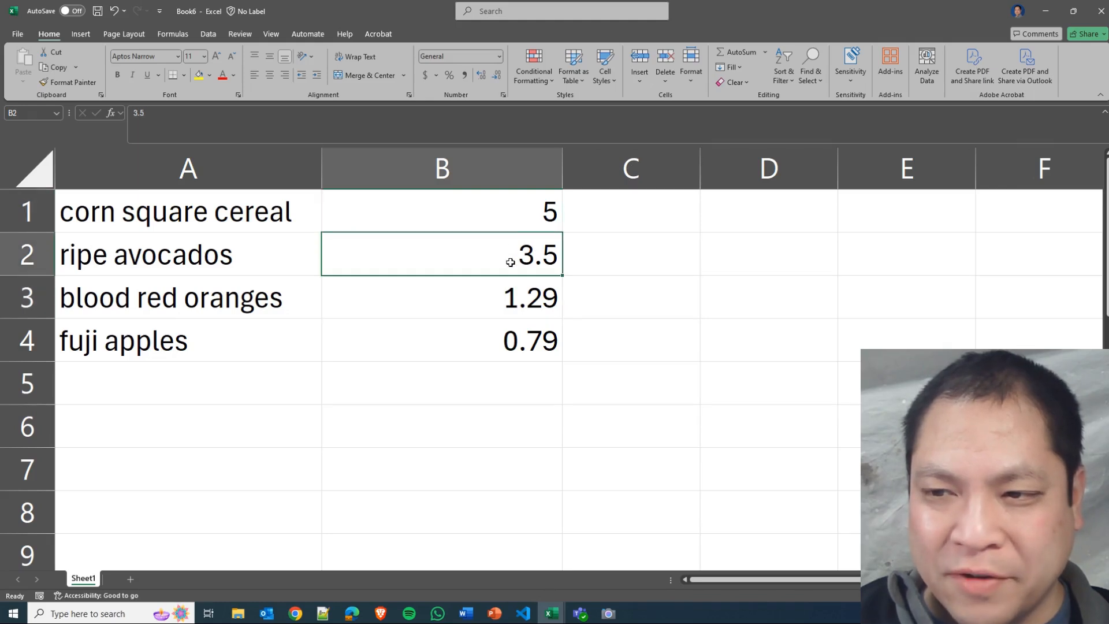
click(514, 224)
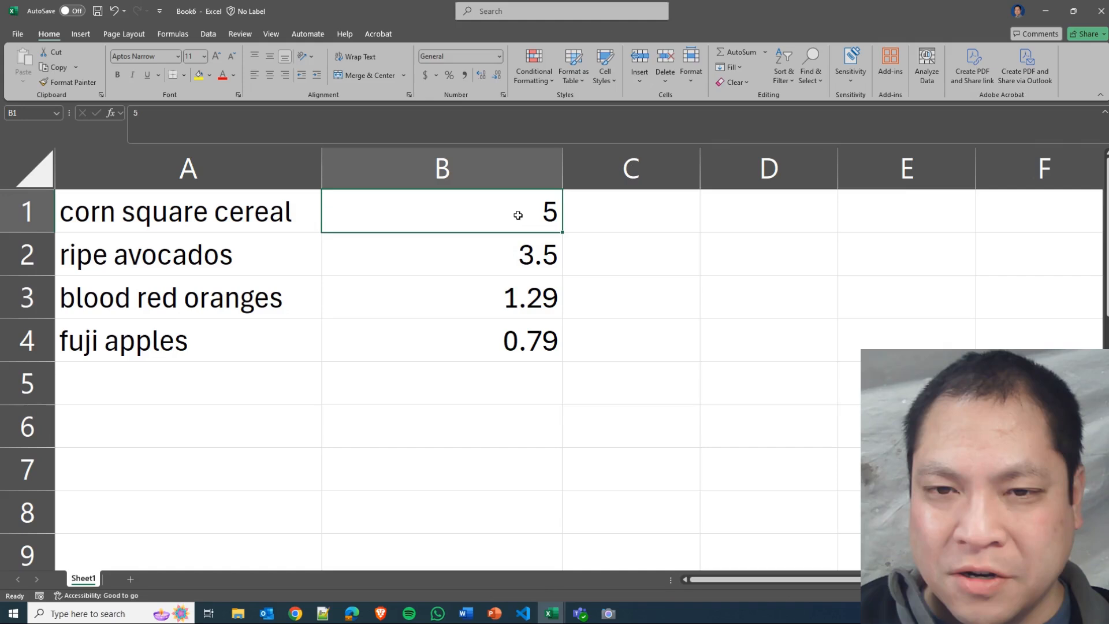
click(167, 215)
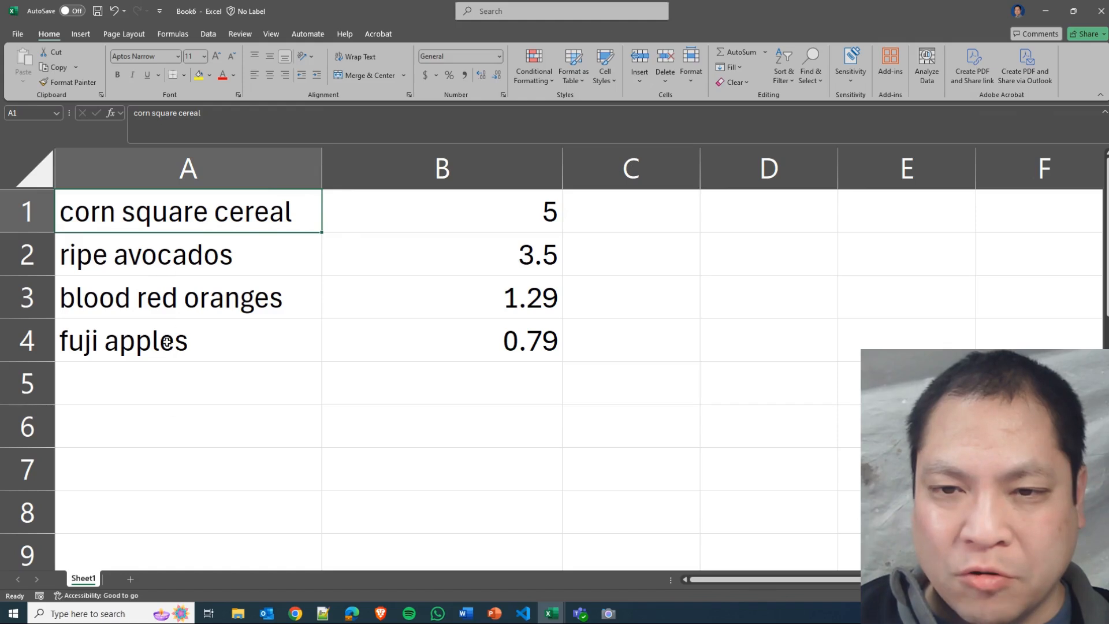
click(12, 209)
click(23, 298)
click(35, 343)
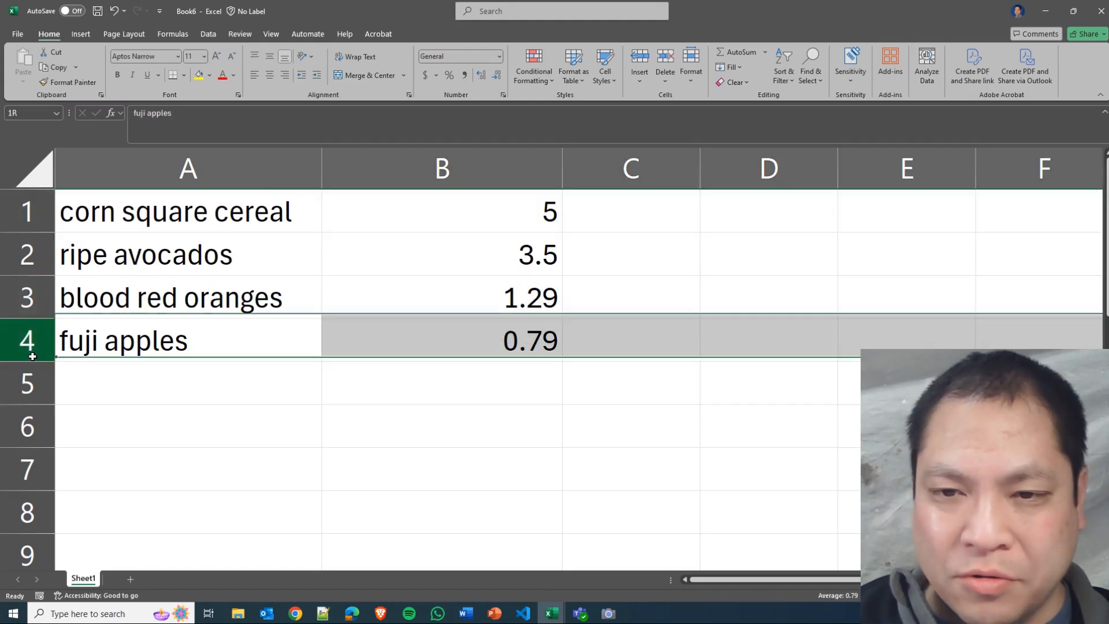
click(315, 345)
click(396, 210)
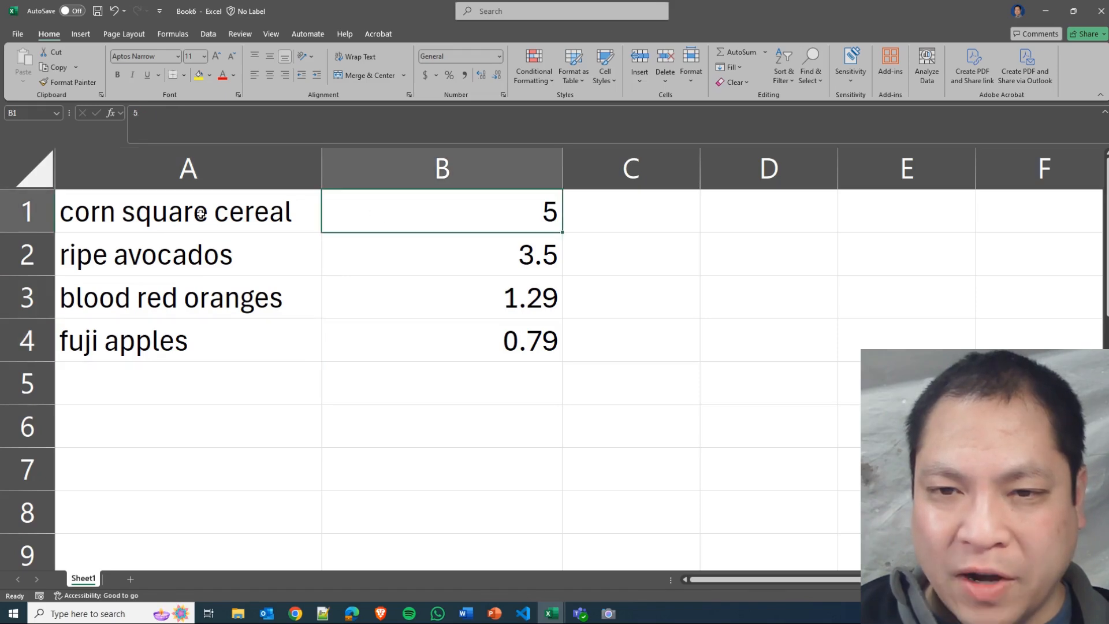
click(220, 214)
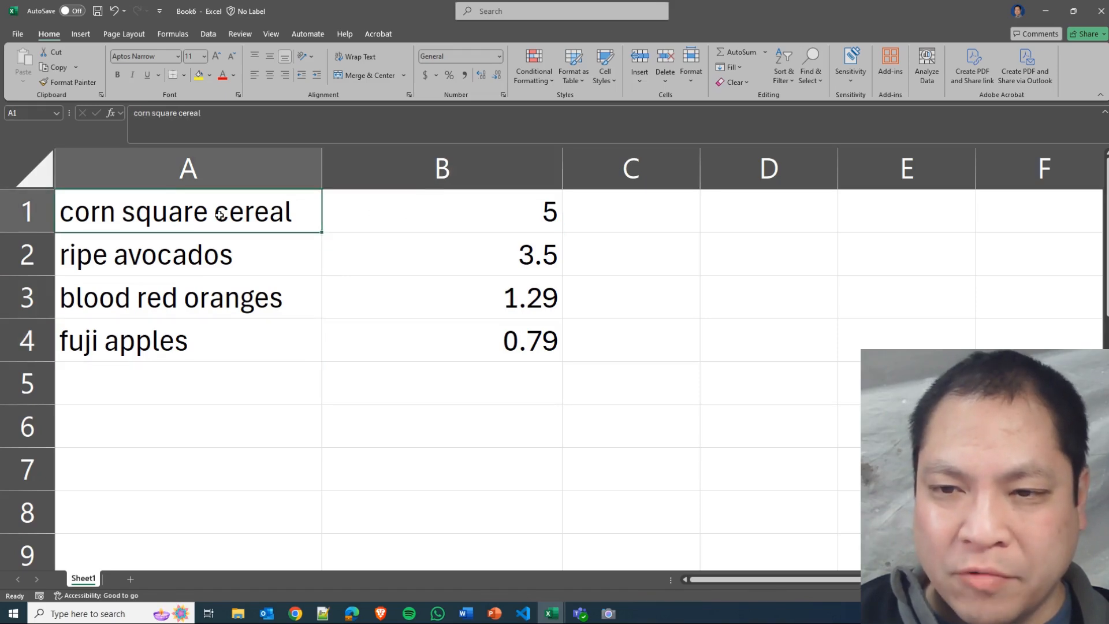
click(486, 256)
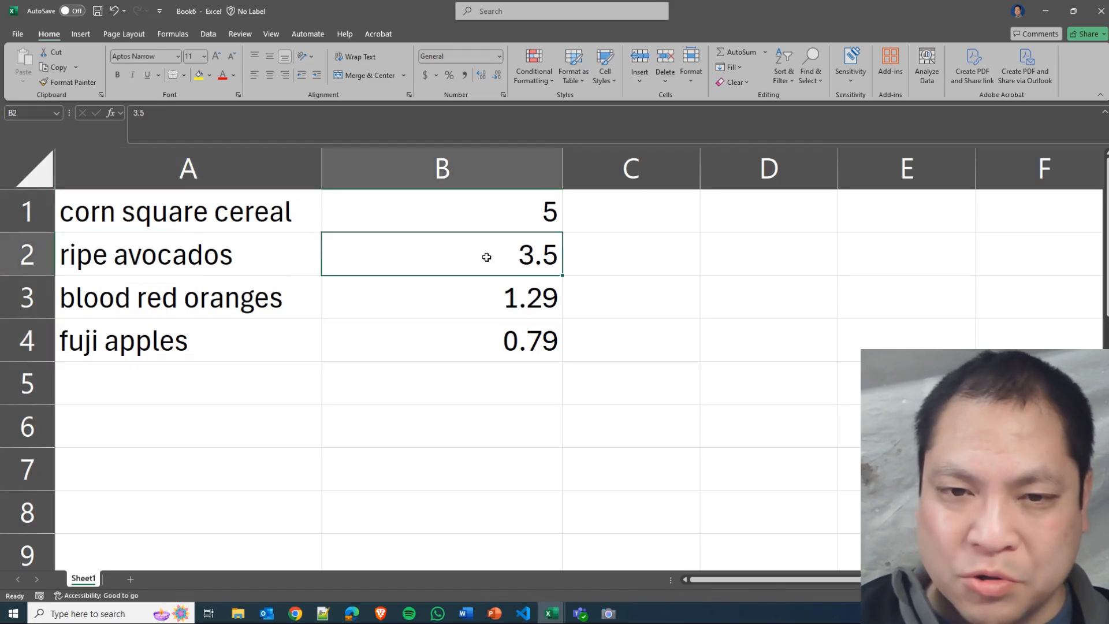
click(241, 258)
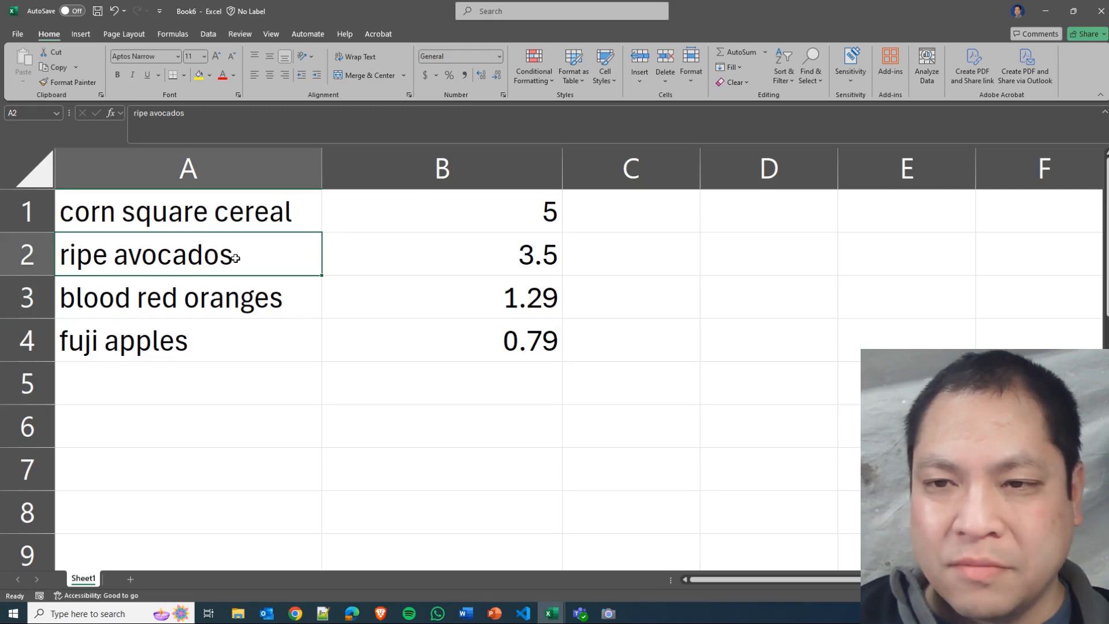